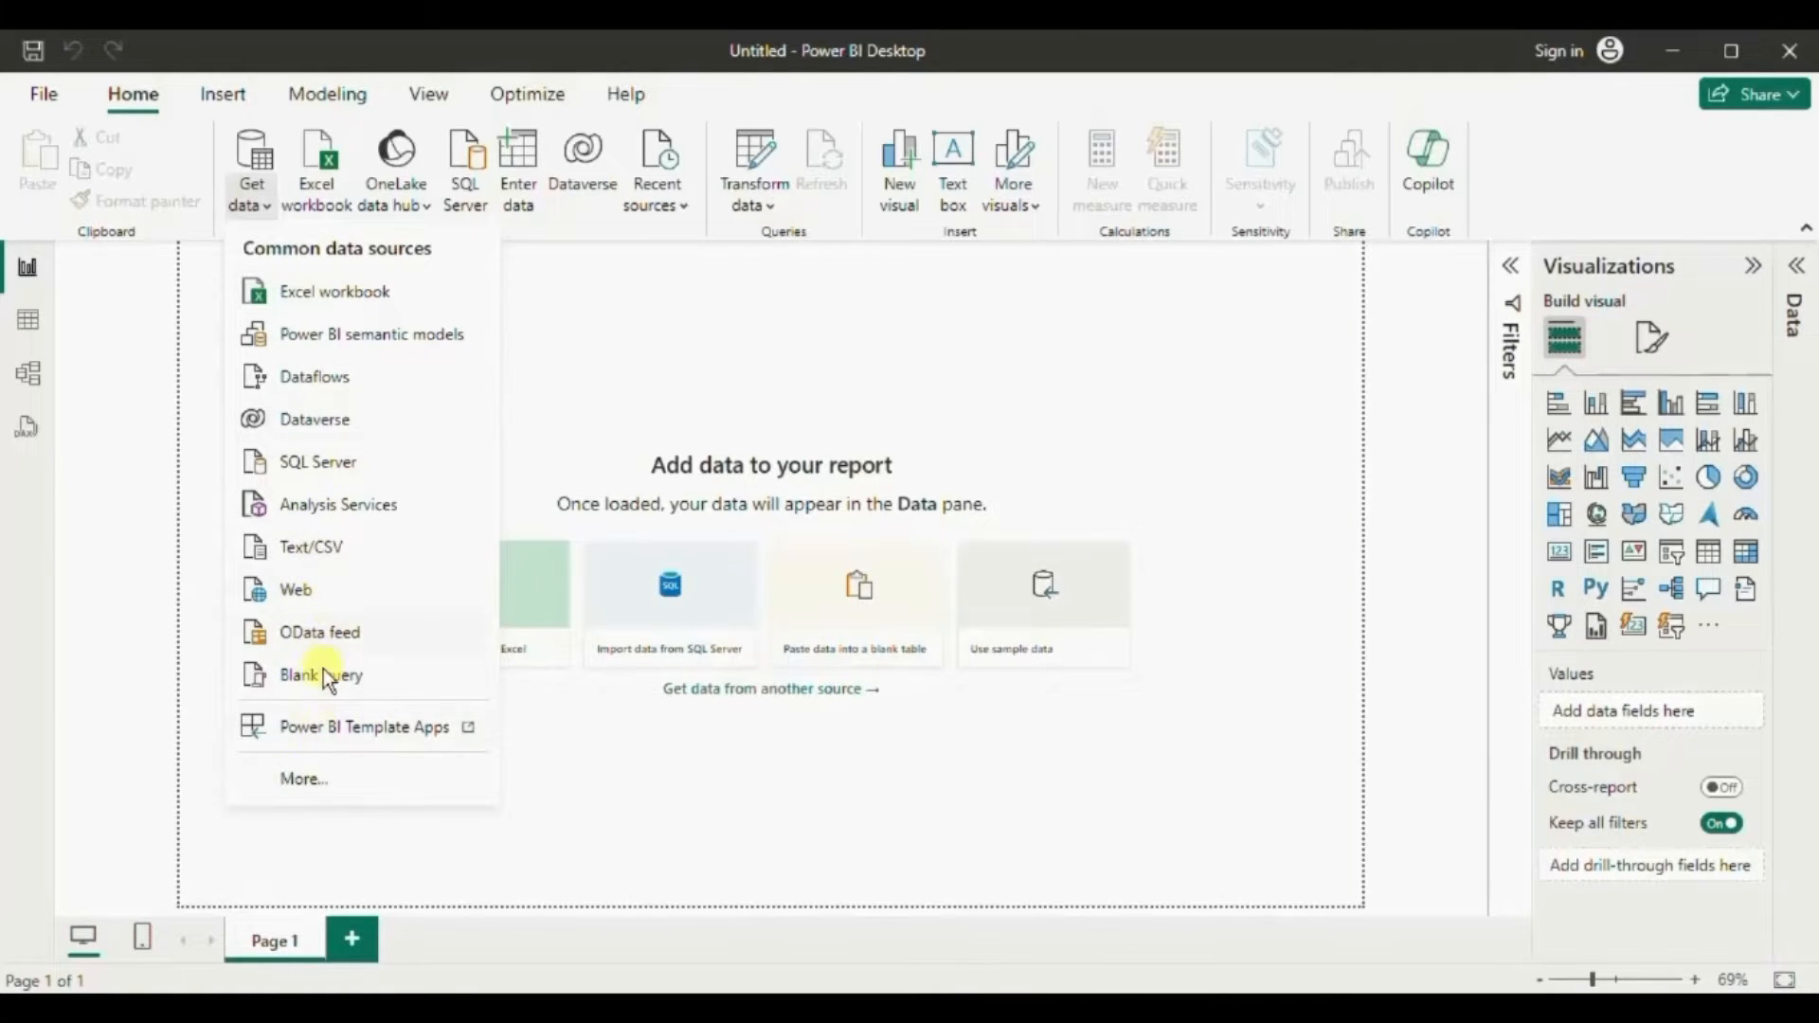
Open the full list of data connectors and look through the available sources.
click(307, 779)
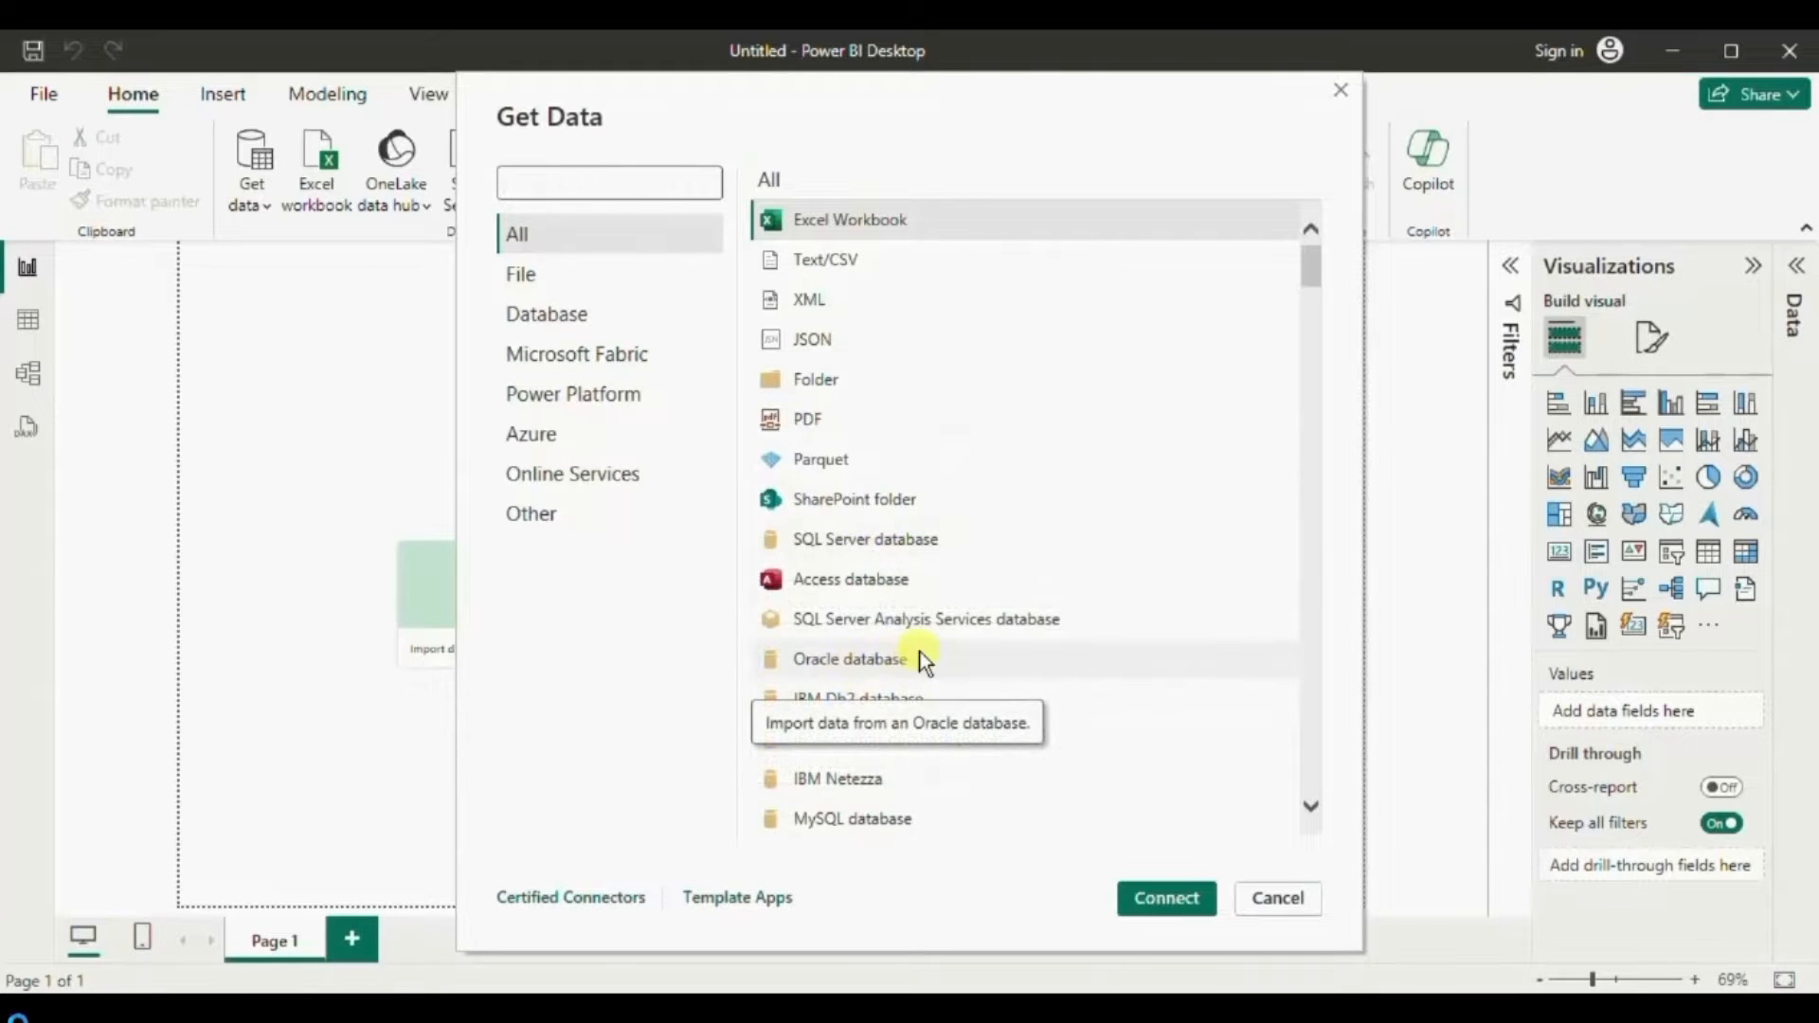
scroll(926, 663, down, 3)
scroll(926, 663, down, 2)
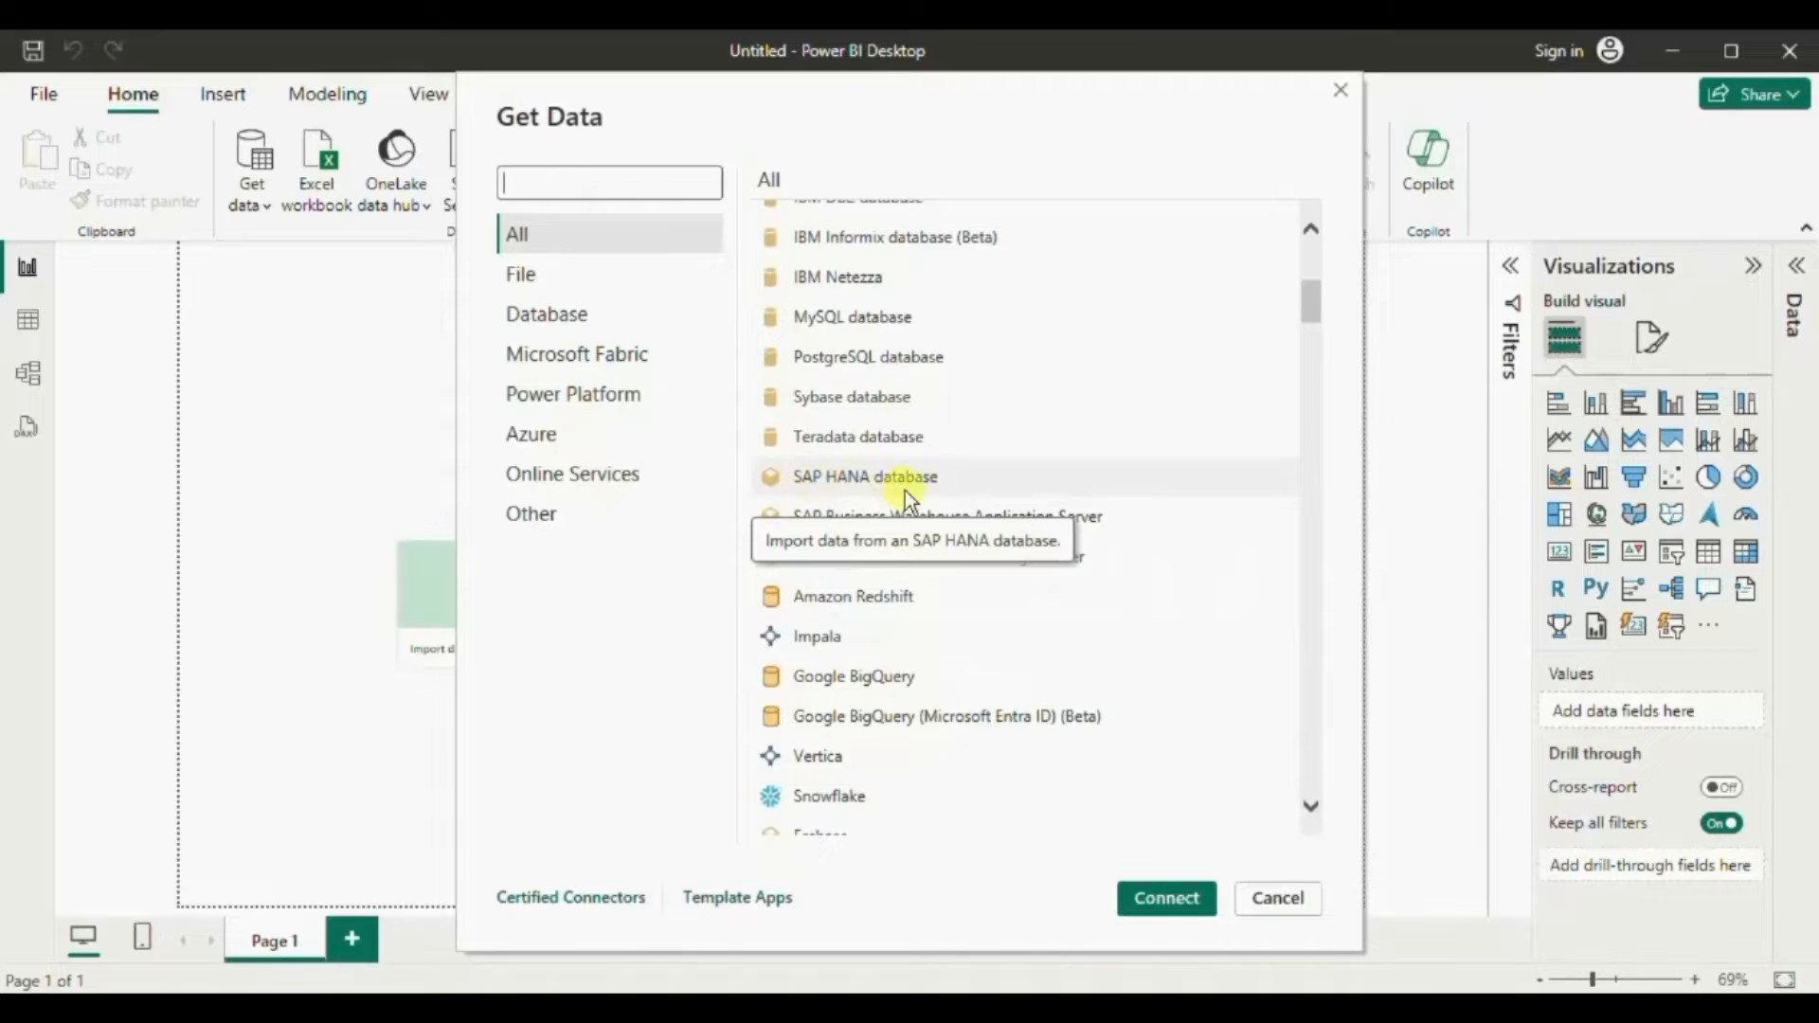
scroll(1089, 663, down, 1)
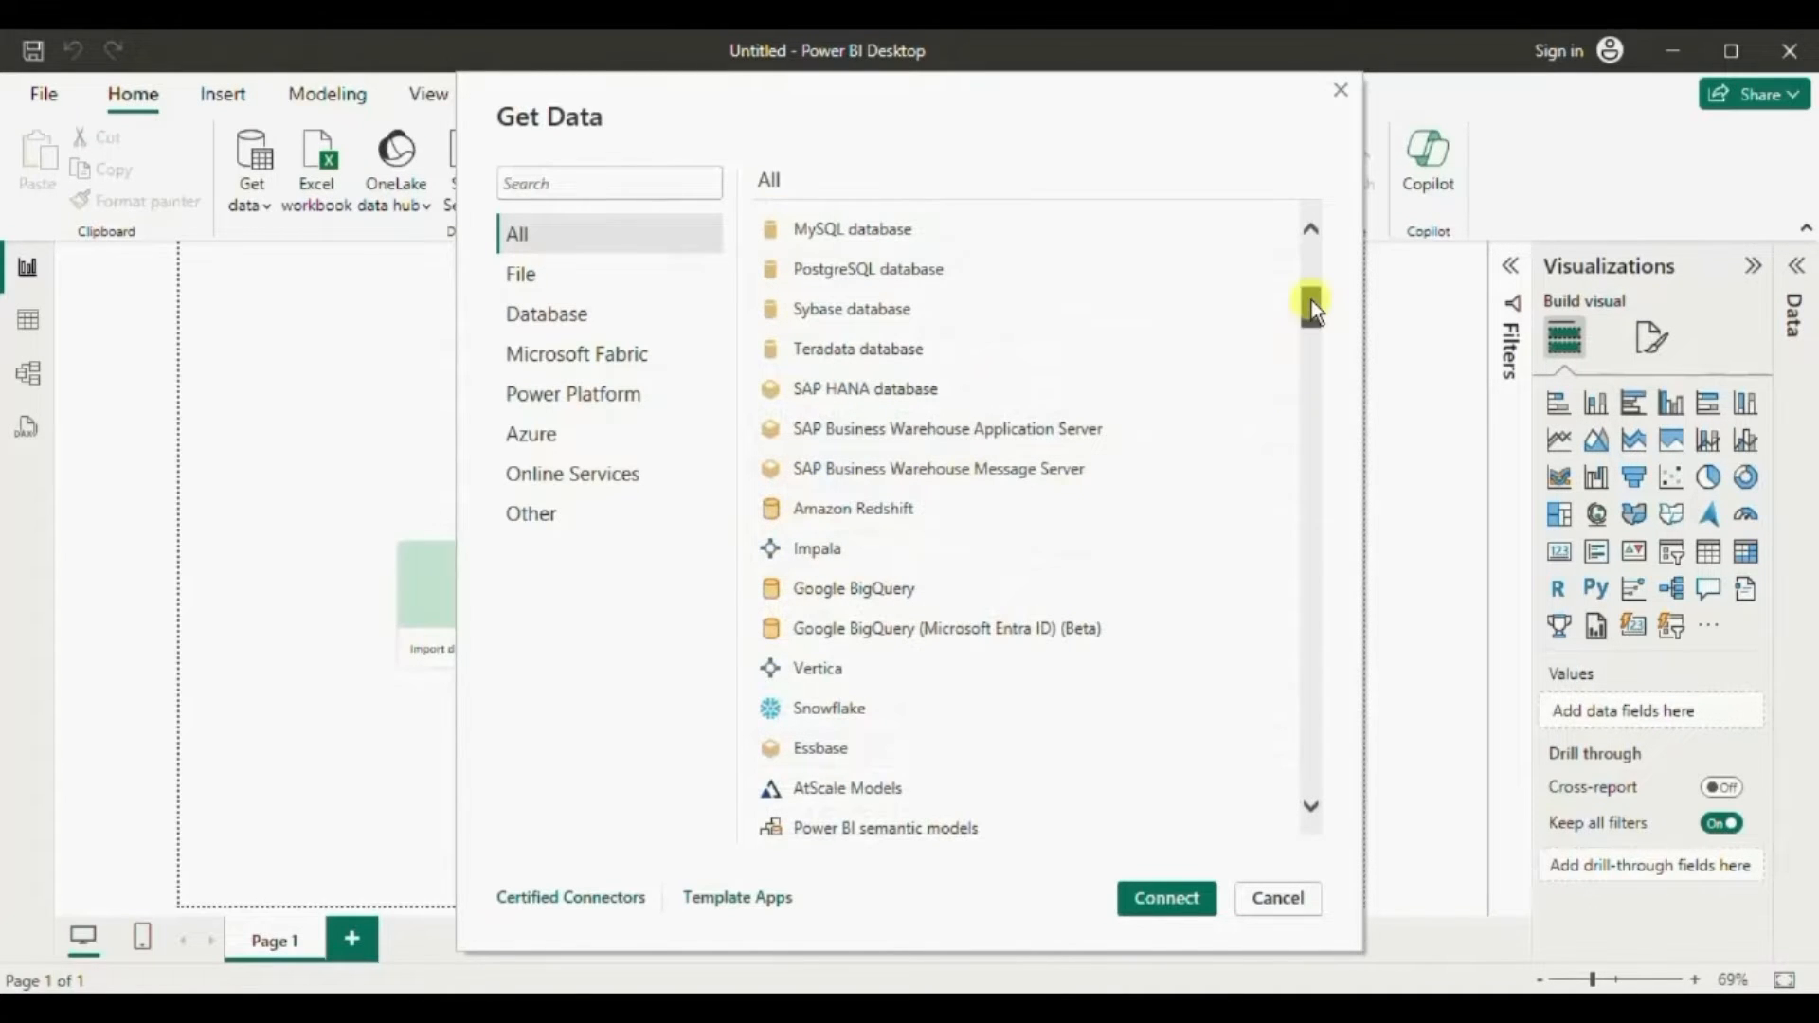
drag(1311, 299, 1308, 472)
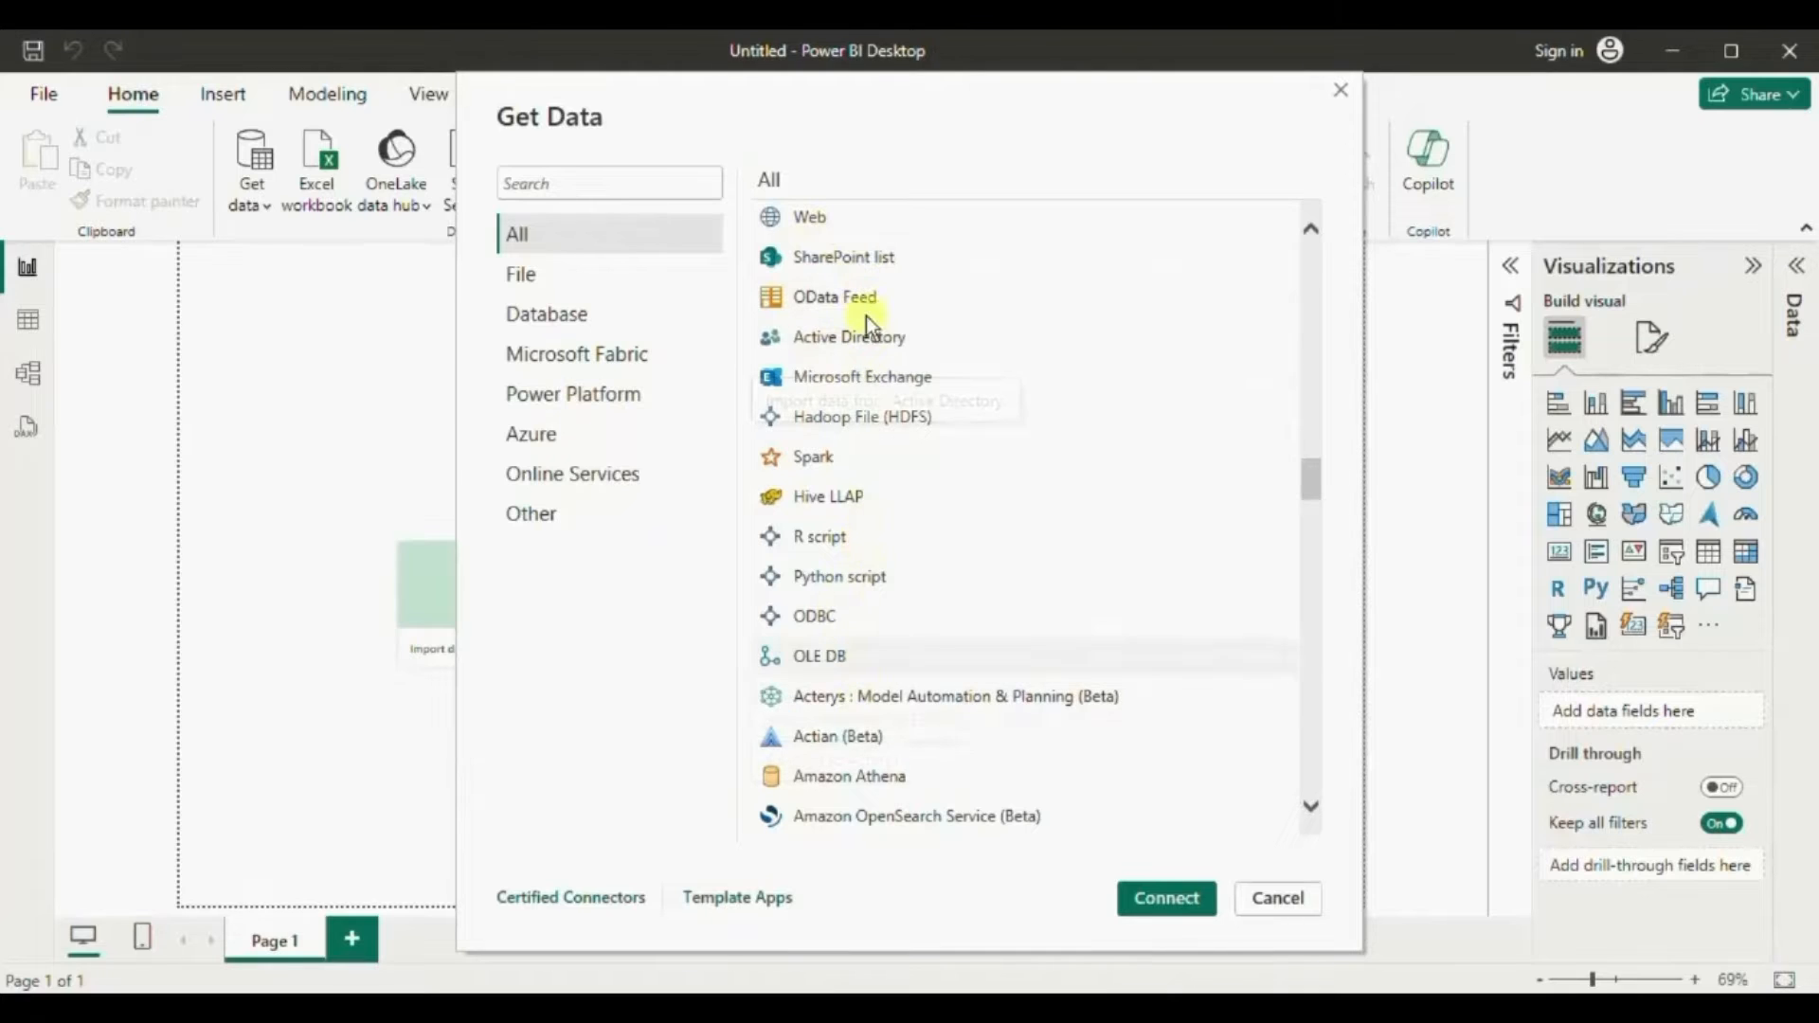
drag(1309, 465, 1309, 256)
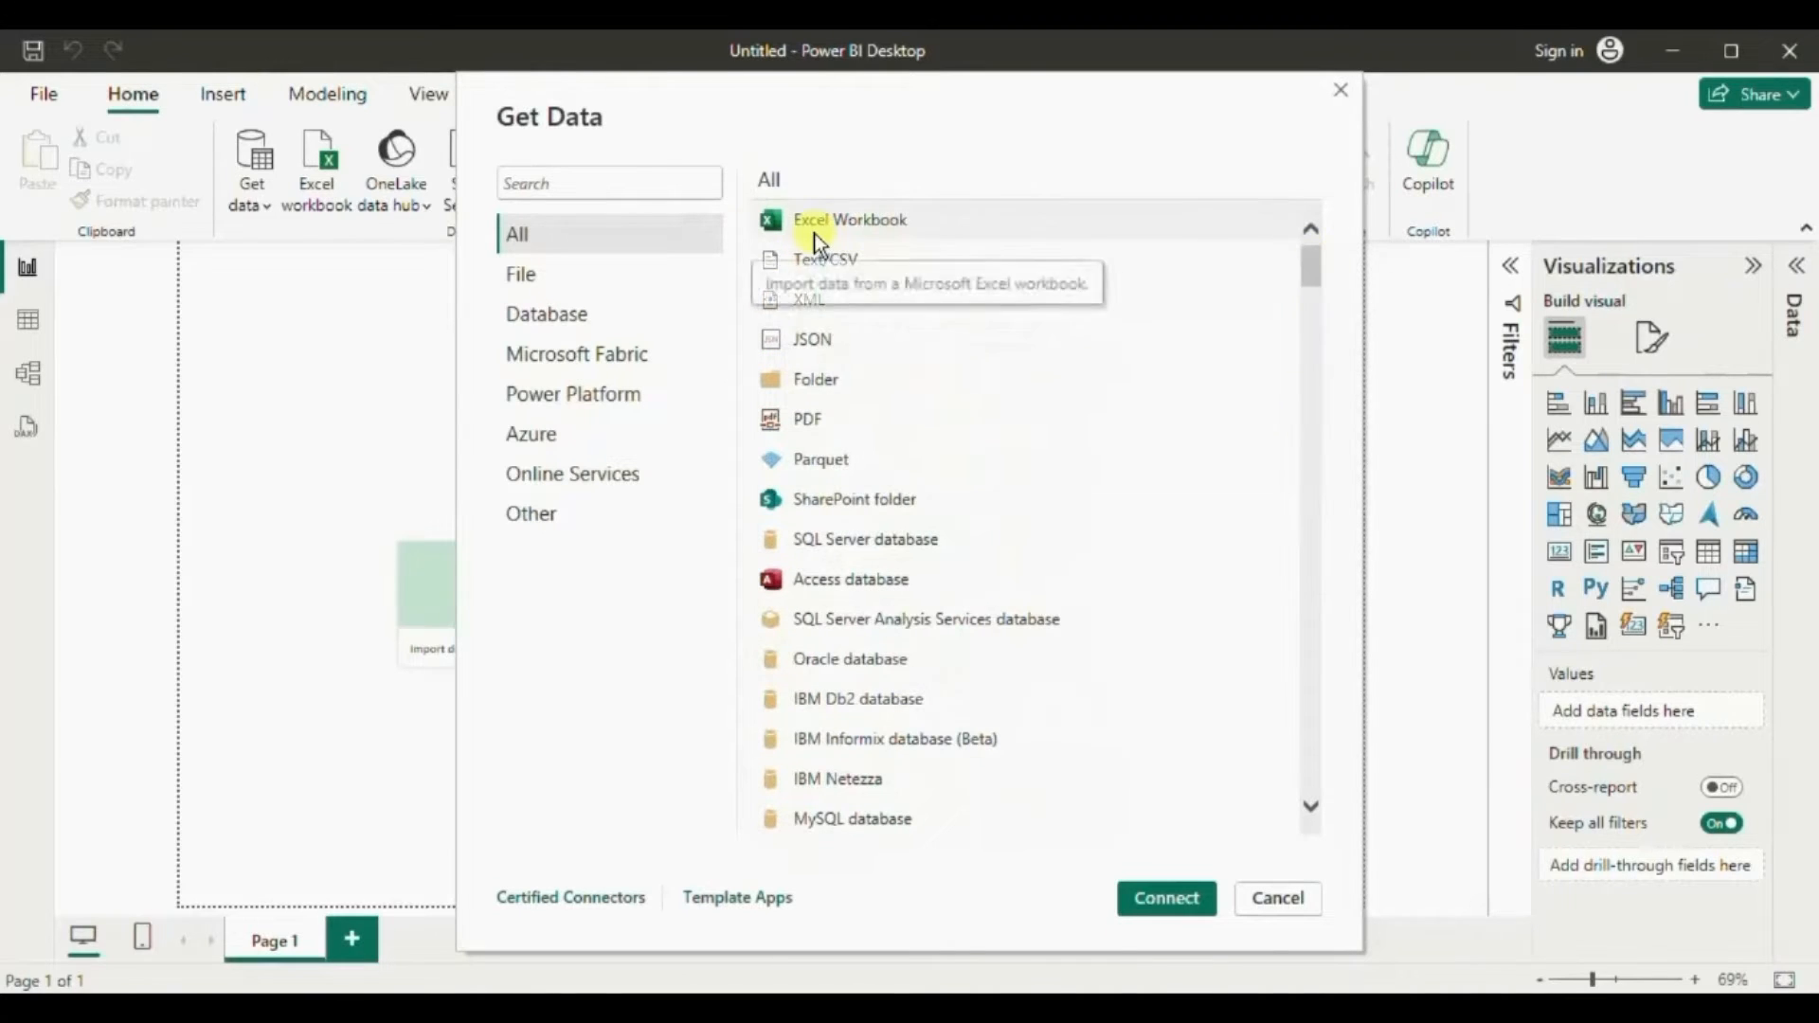
Examine the connectors offered in the Database and Online Services categories and return to the list of all connectors.
click(554, 250)
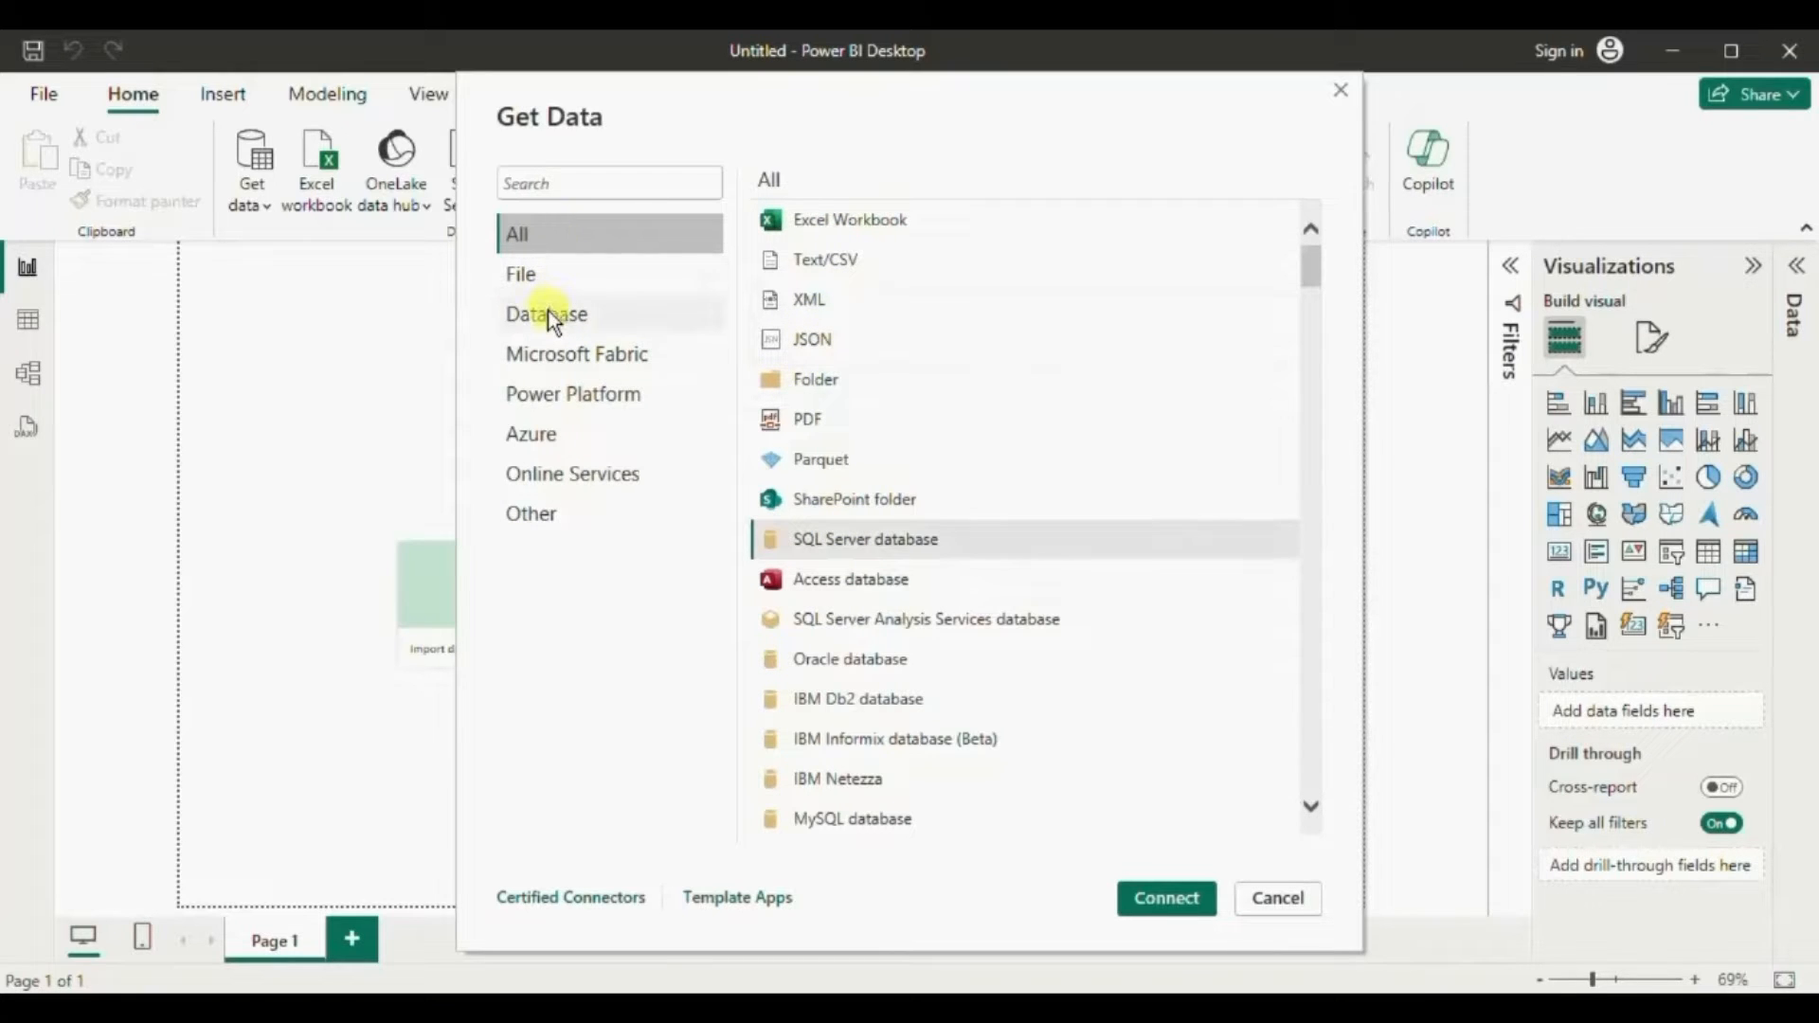
click(549, 315)
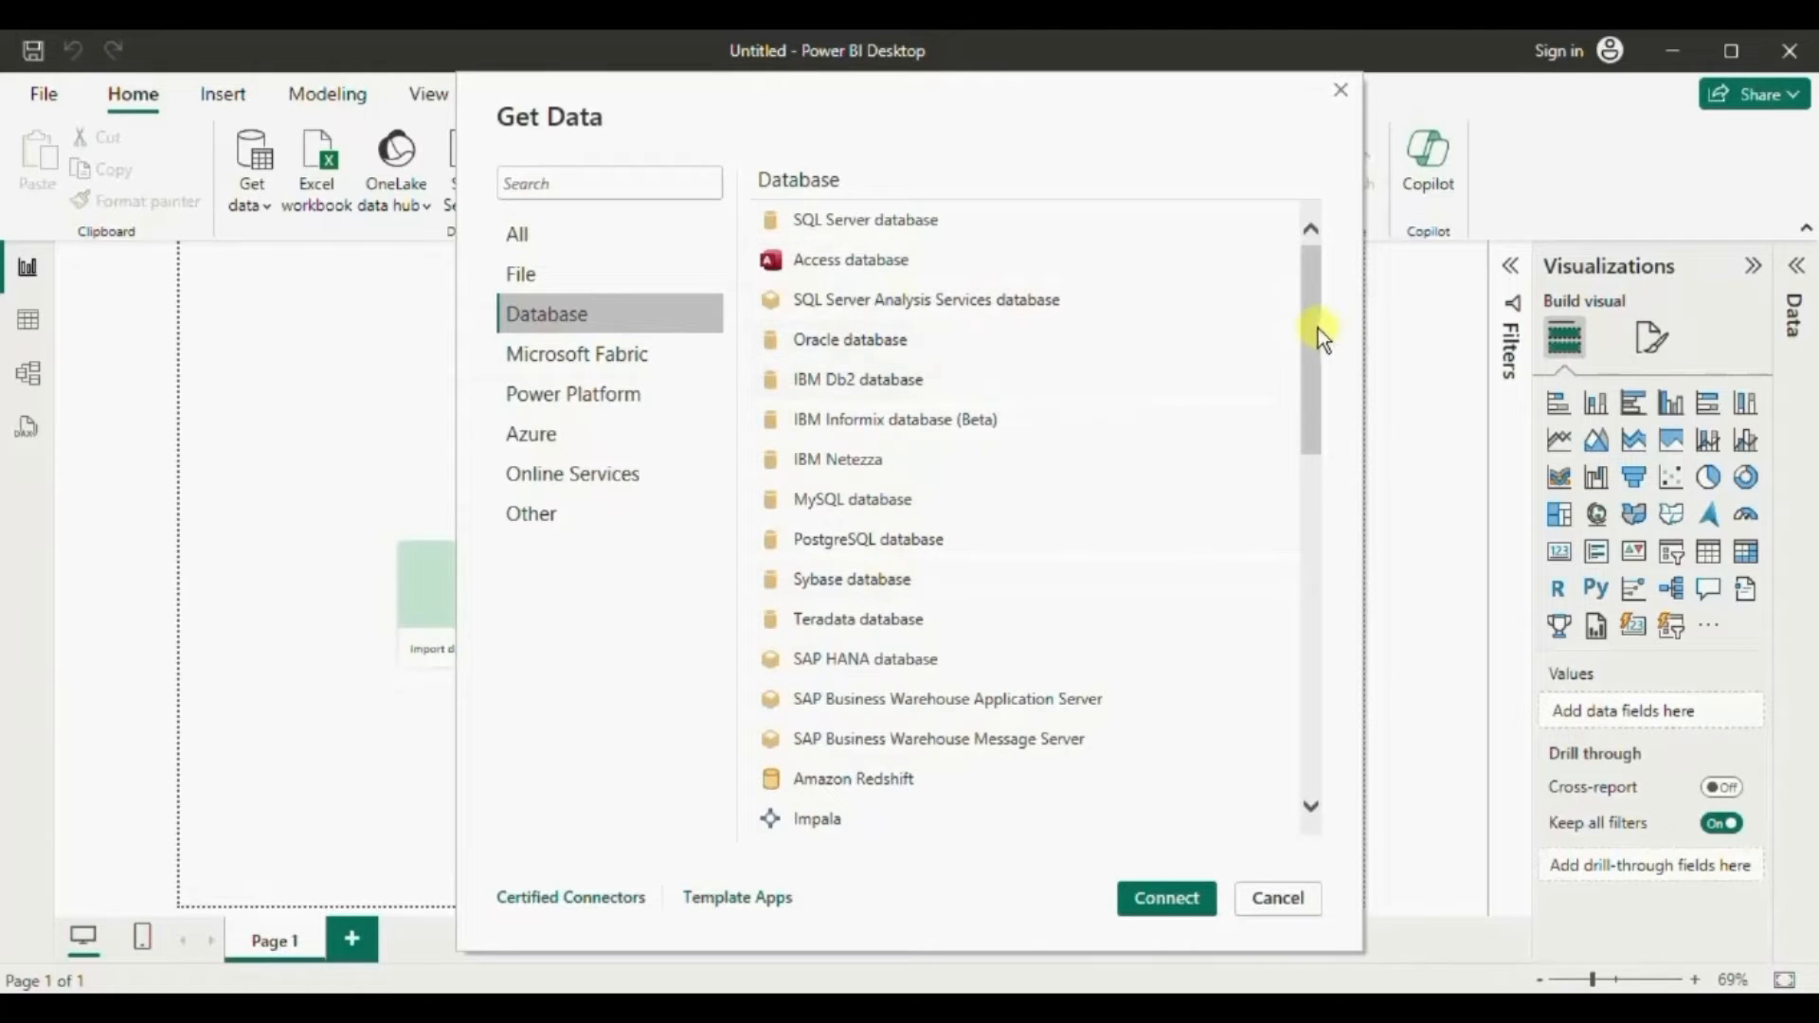
mouse_move(1317, 328)
mouse_down()
mouse_move(1301, 601)
mouse_move(1305, 320)
mouse_up()
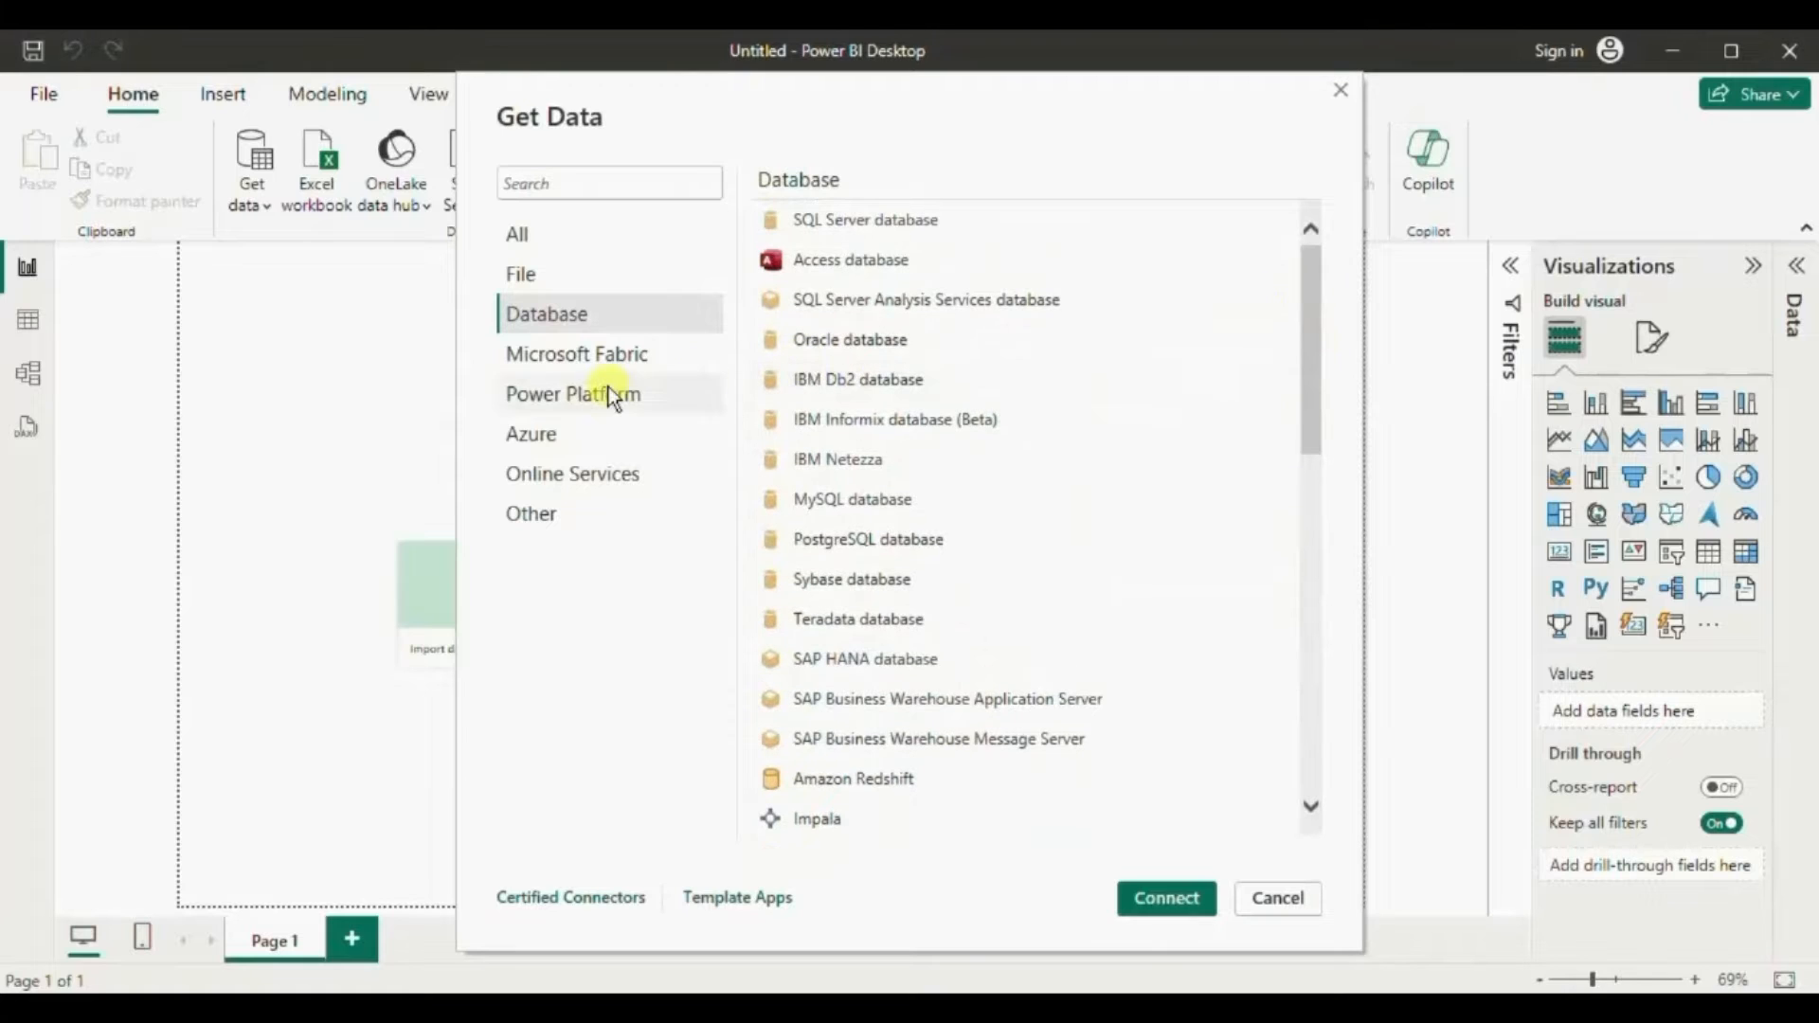
click(550, 485)
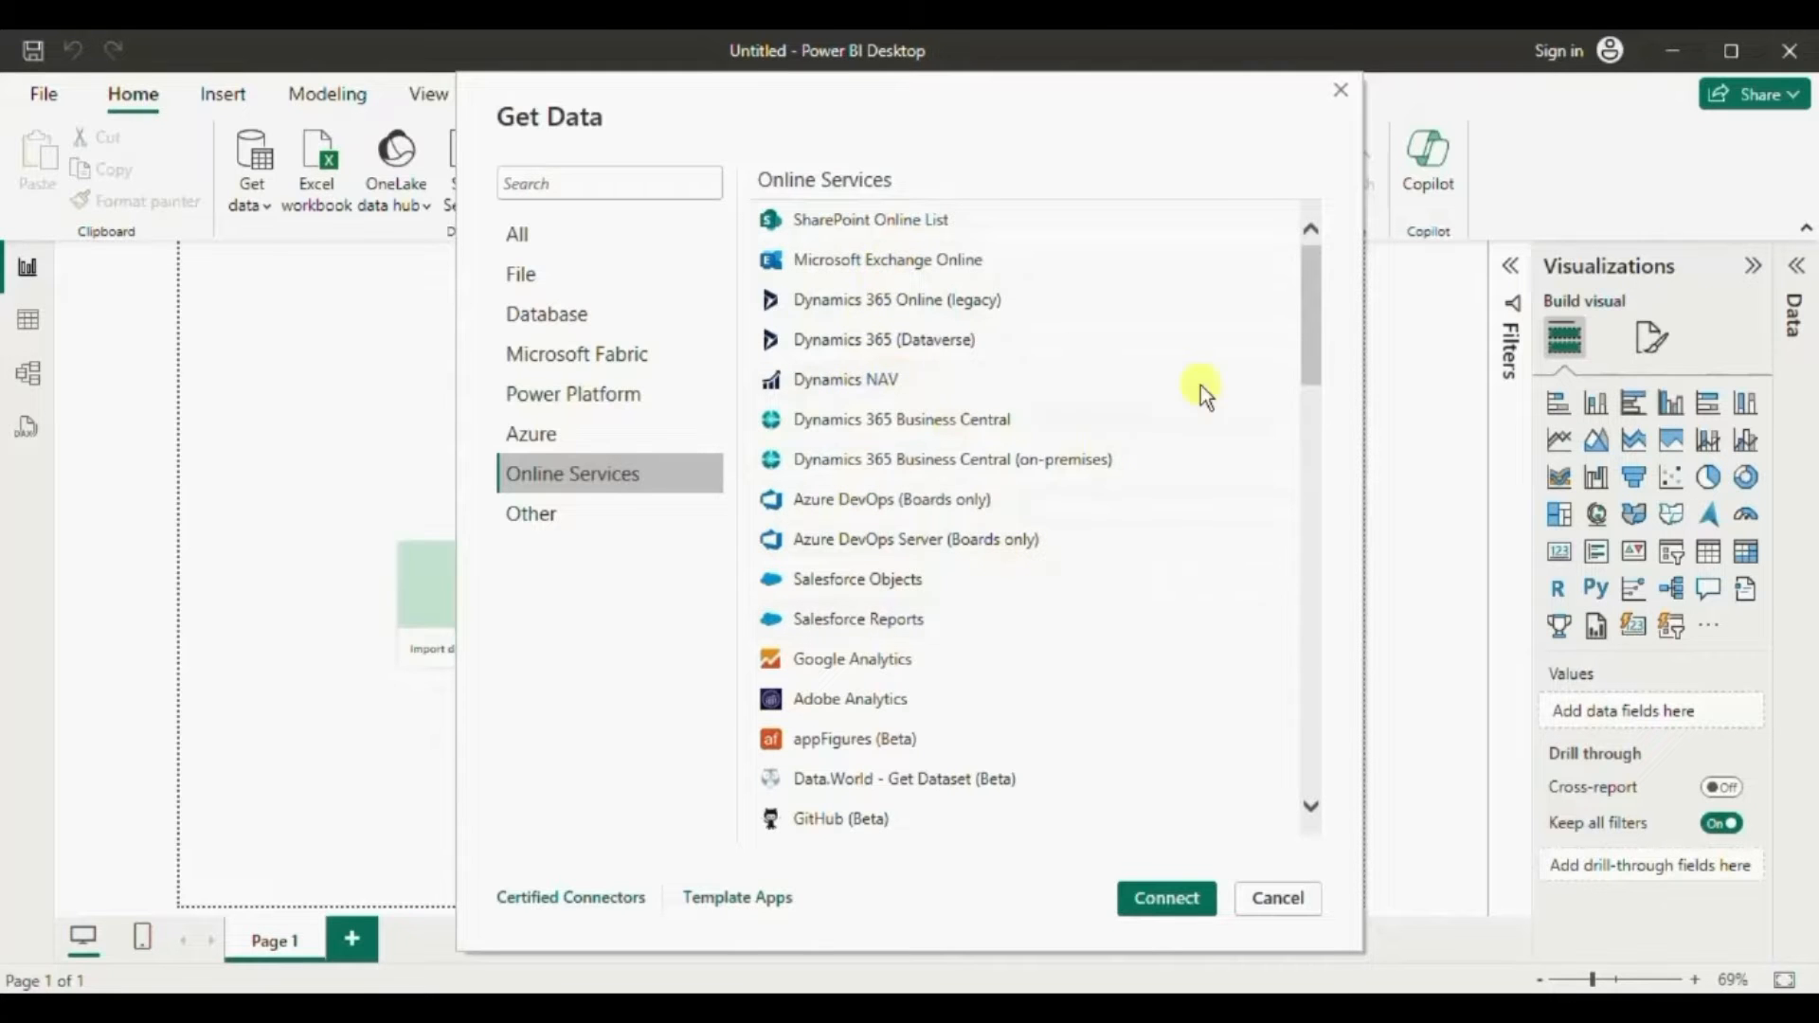
mouse_move(1307, 318)
mouse_down()
mouse_move(1298, 529)
mouse_move(1296, 315)
mouse_up()
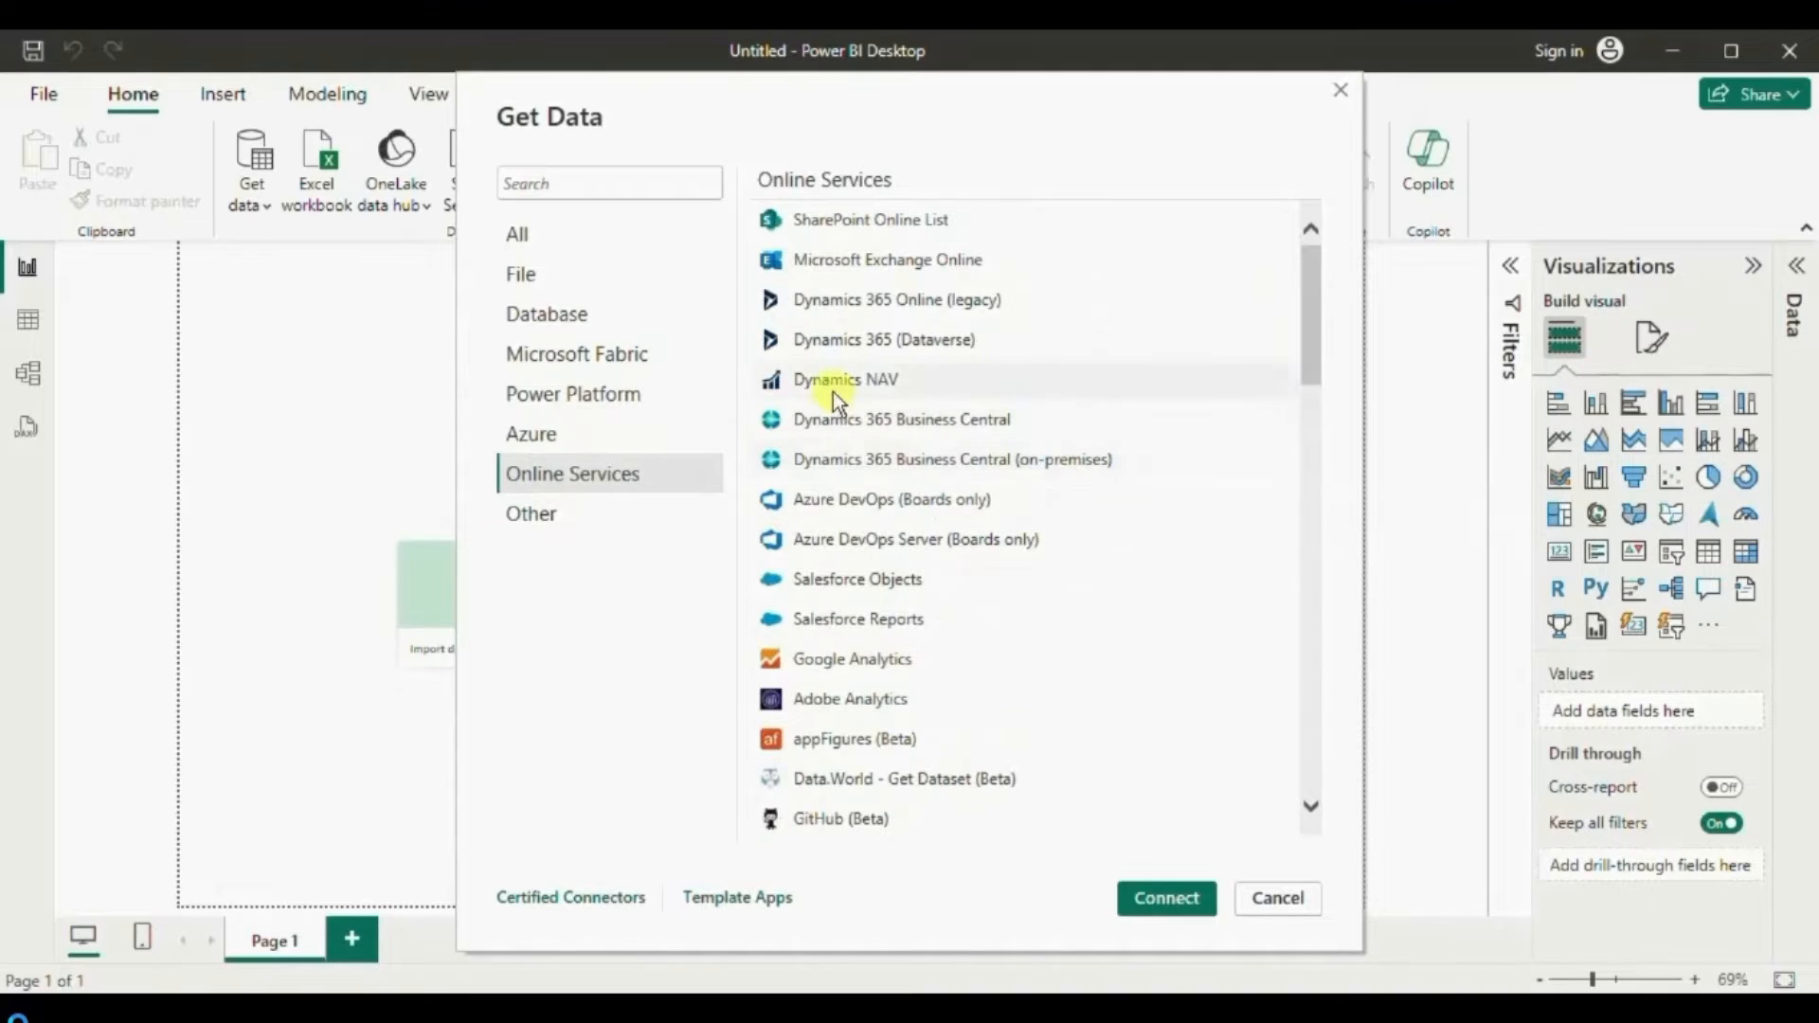
click(564, 241)
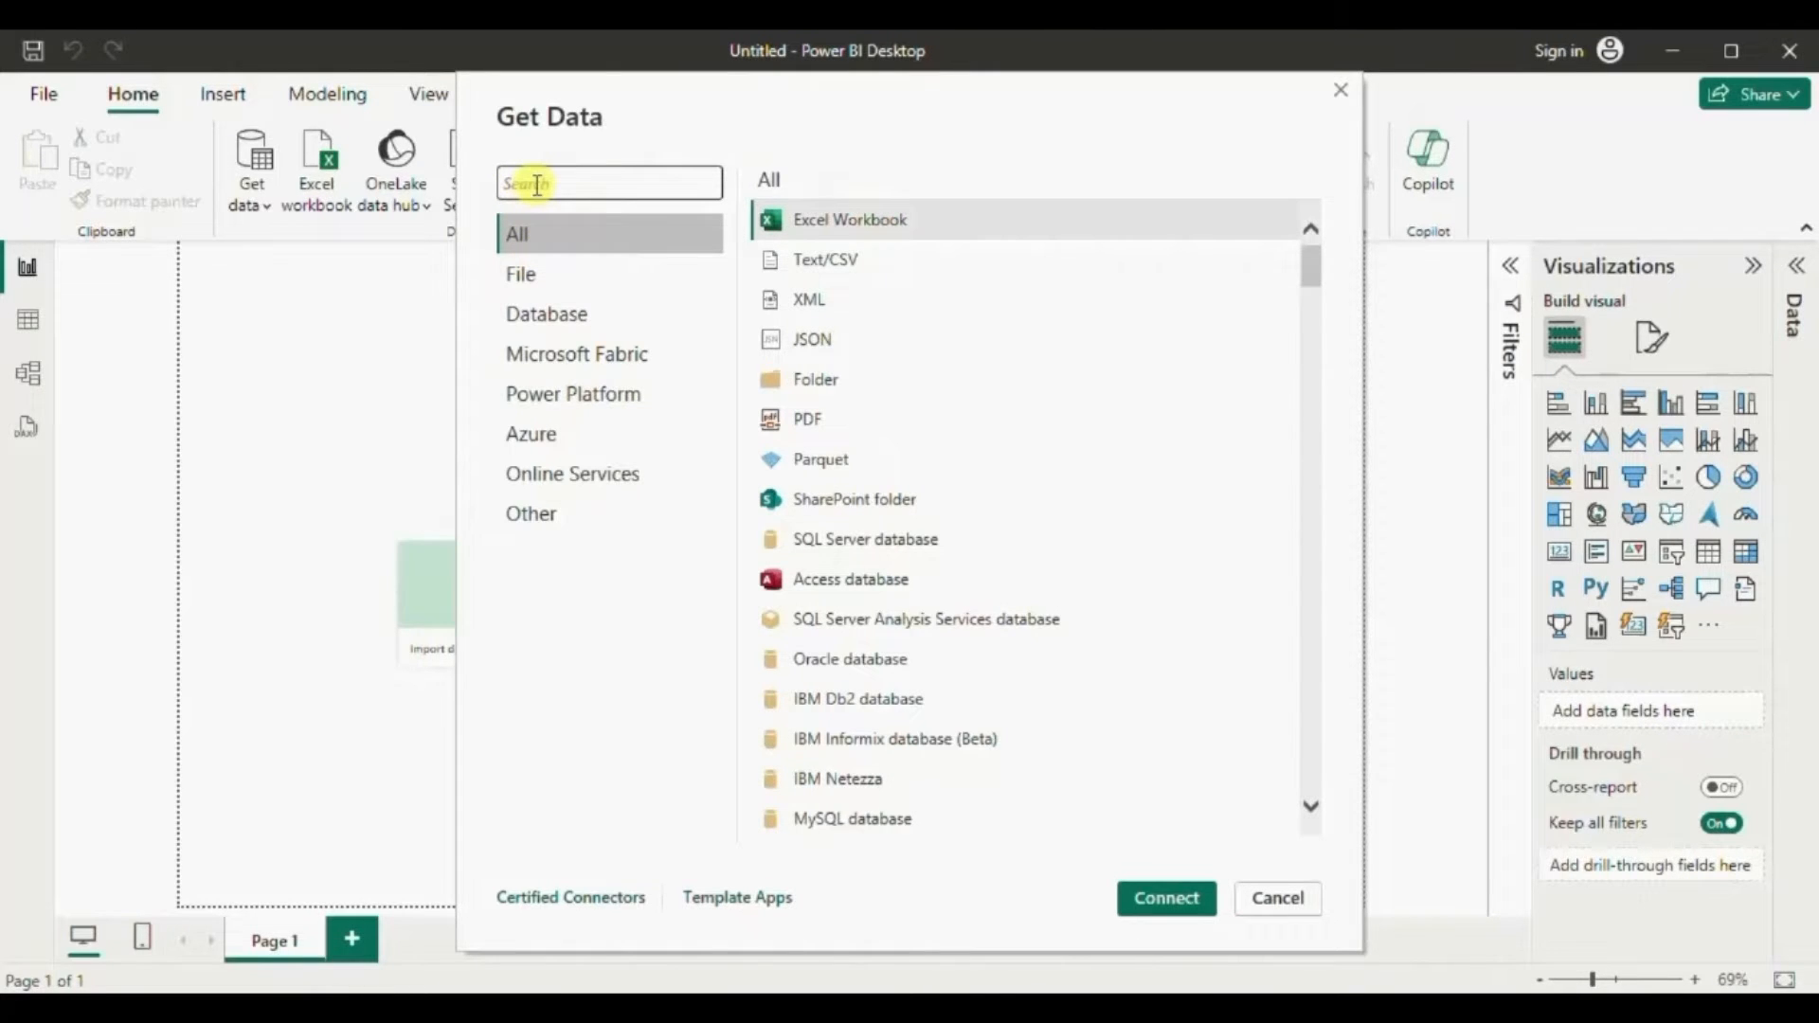
Search the connectors for "sql" and for "web", clearing the search after each.
click(537, 185)
text(sql)
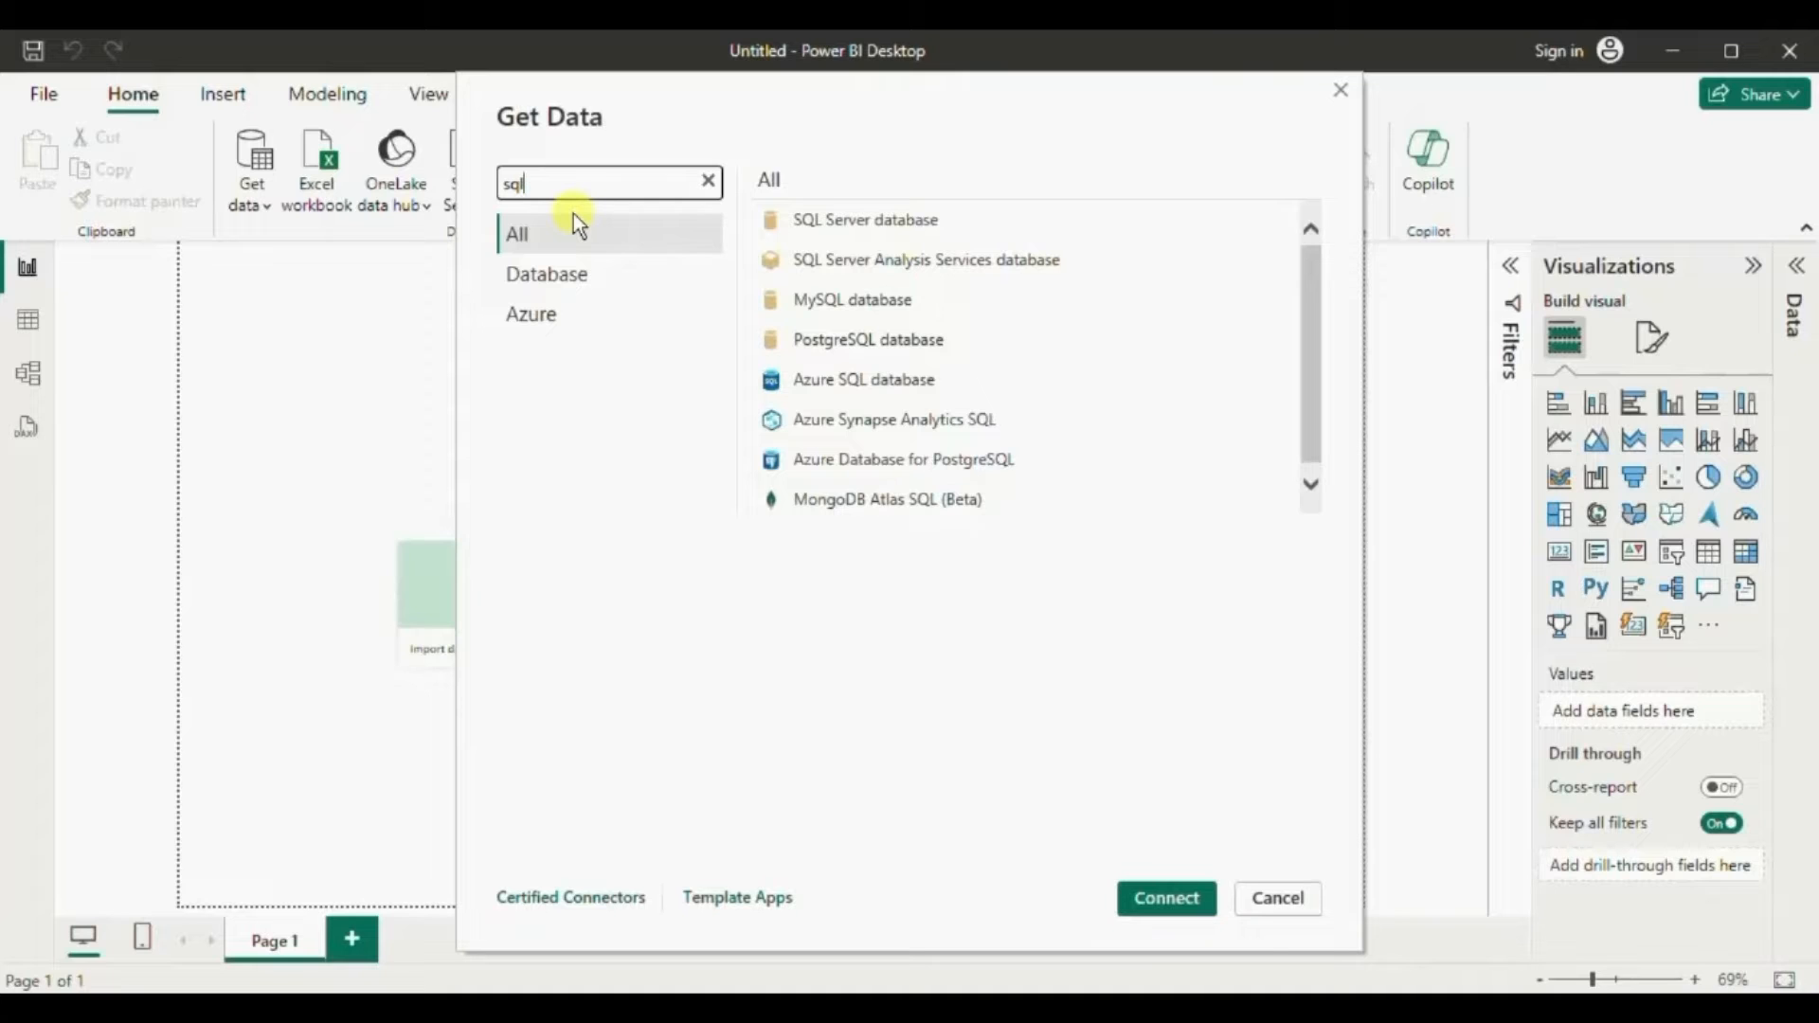
key(BackSpace)
key(BackSpace)
key(BackSpace)
text(web)
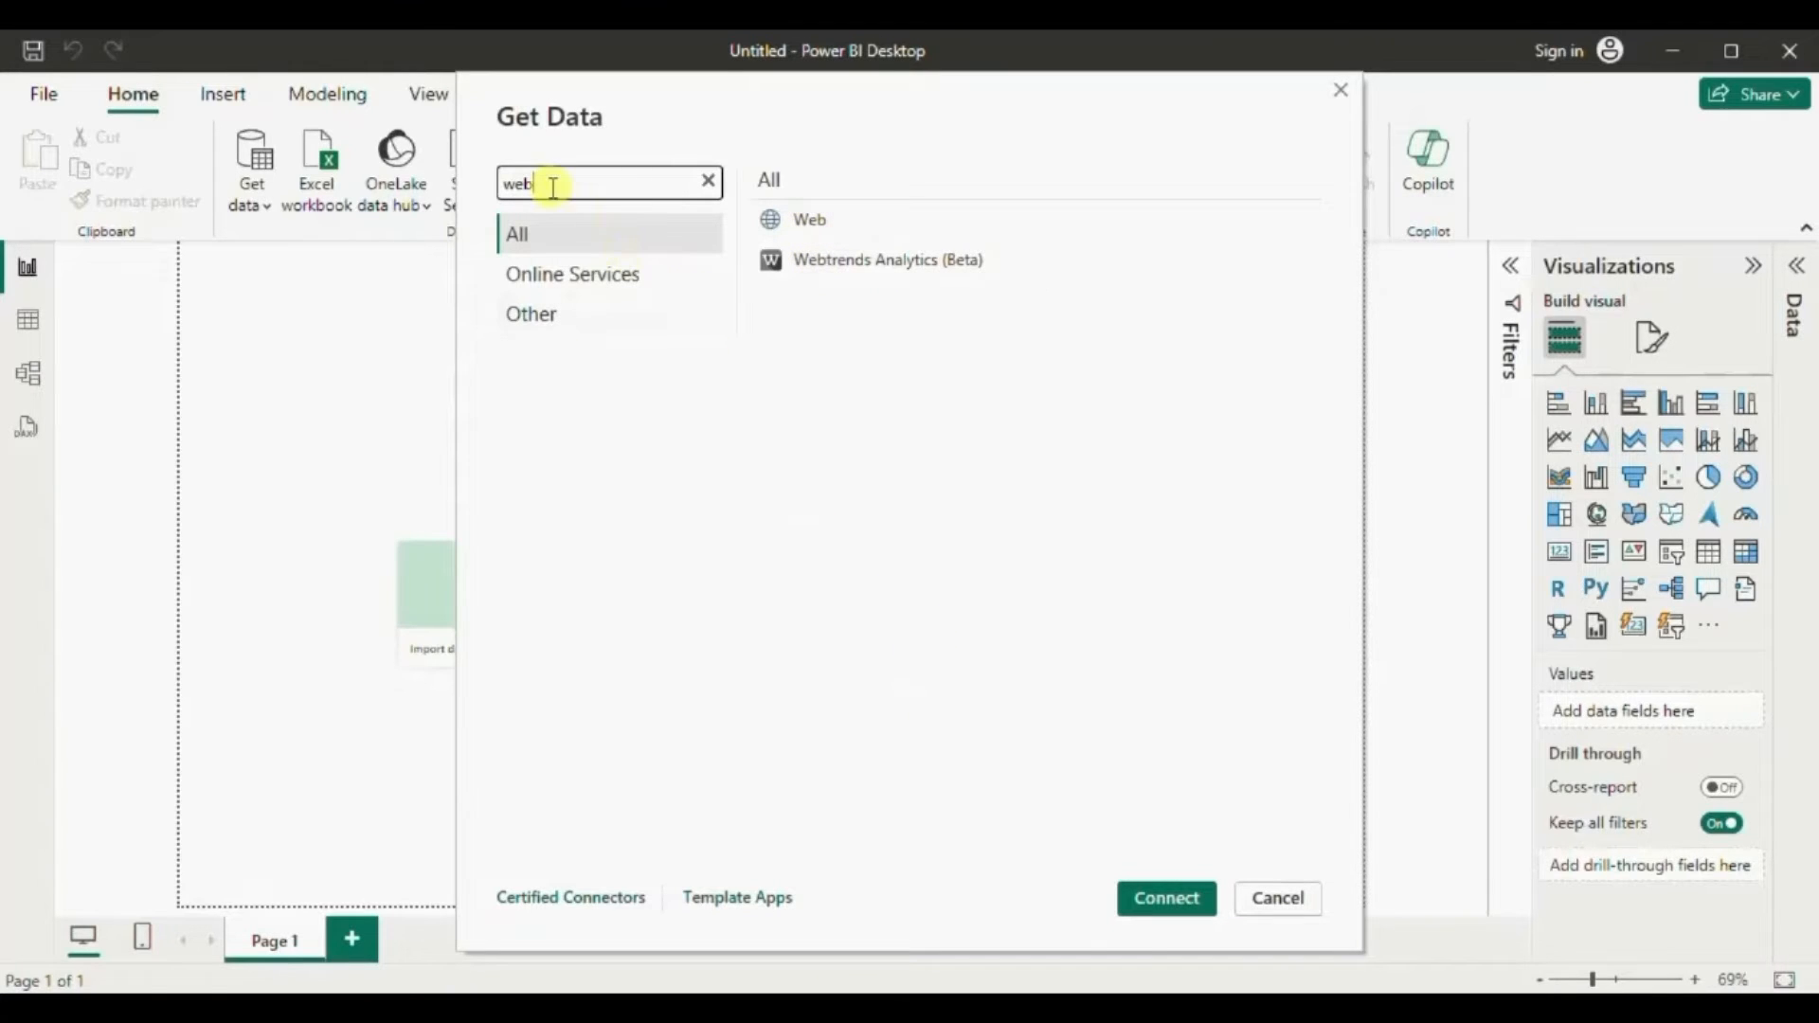
key(BackSpace)
key(BackSpace)
key(BackSpace)
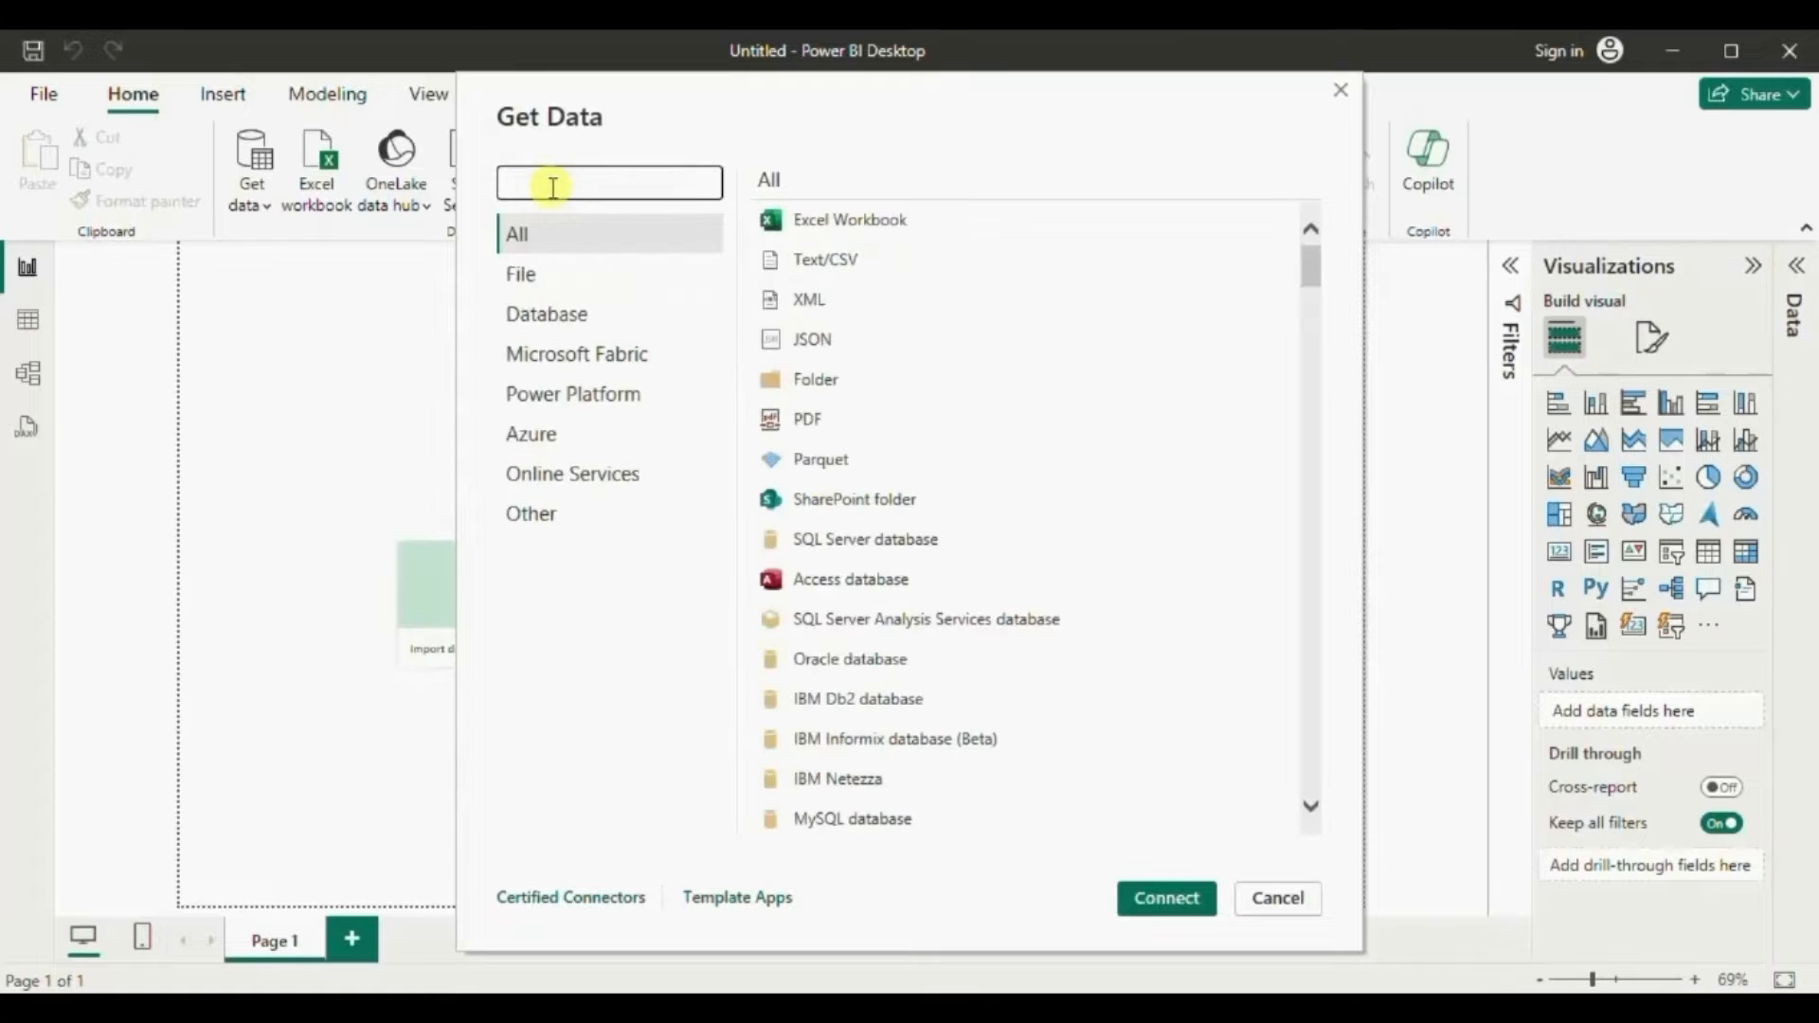
Search for the Excel Workbook connector and connect to the Sample - Superstore workbook in the Data Set folder.
text(excel)
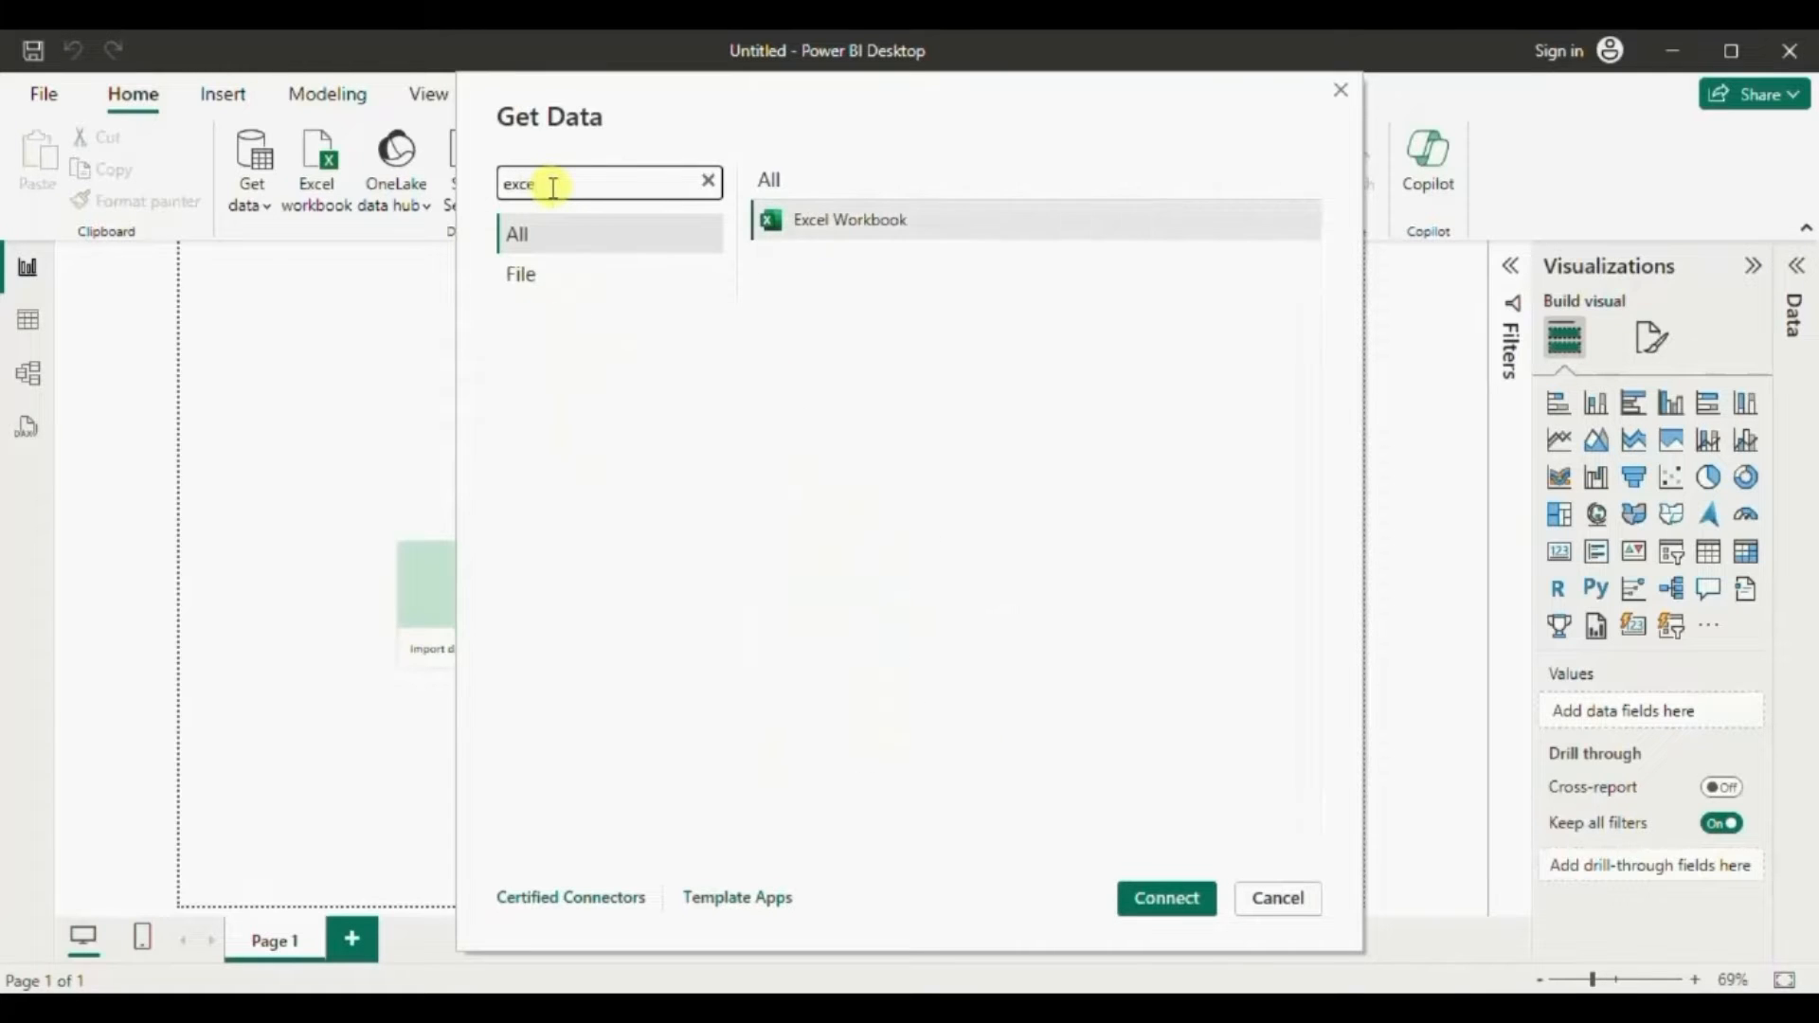
click(850, 216)
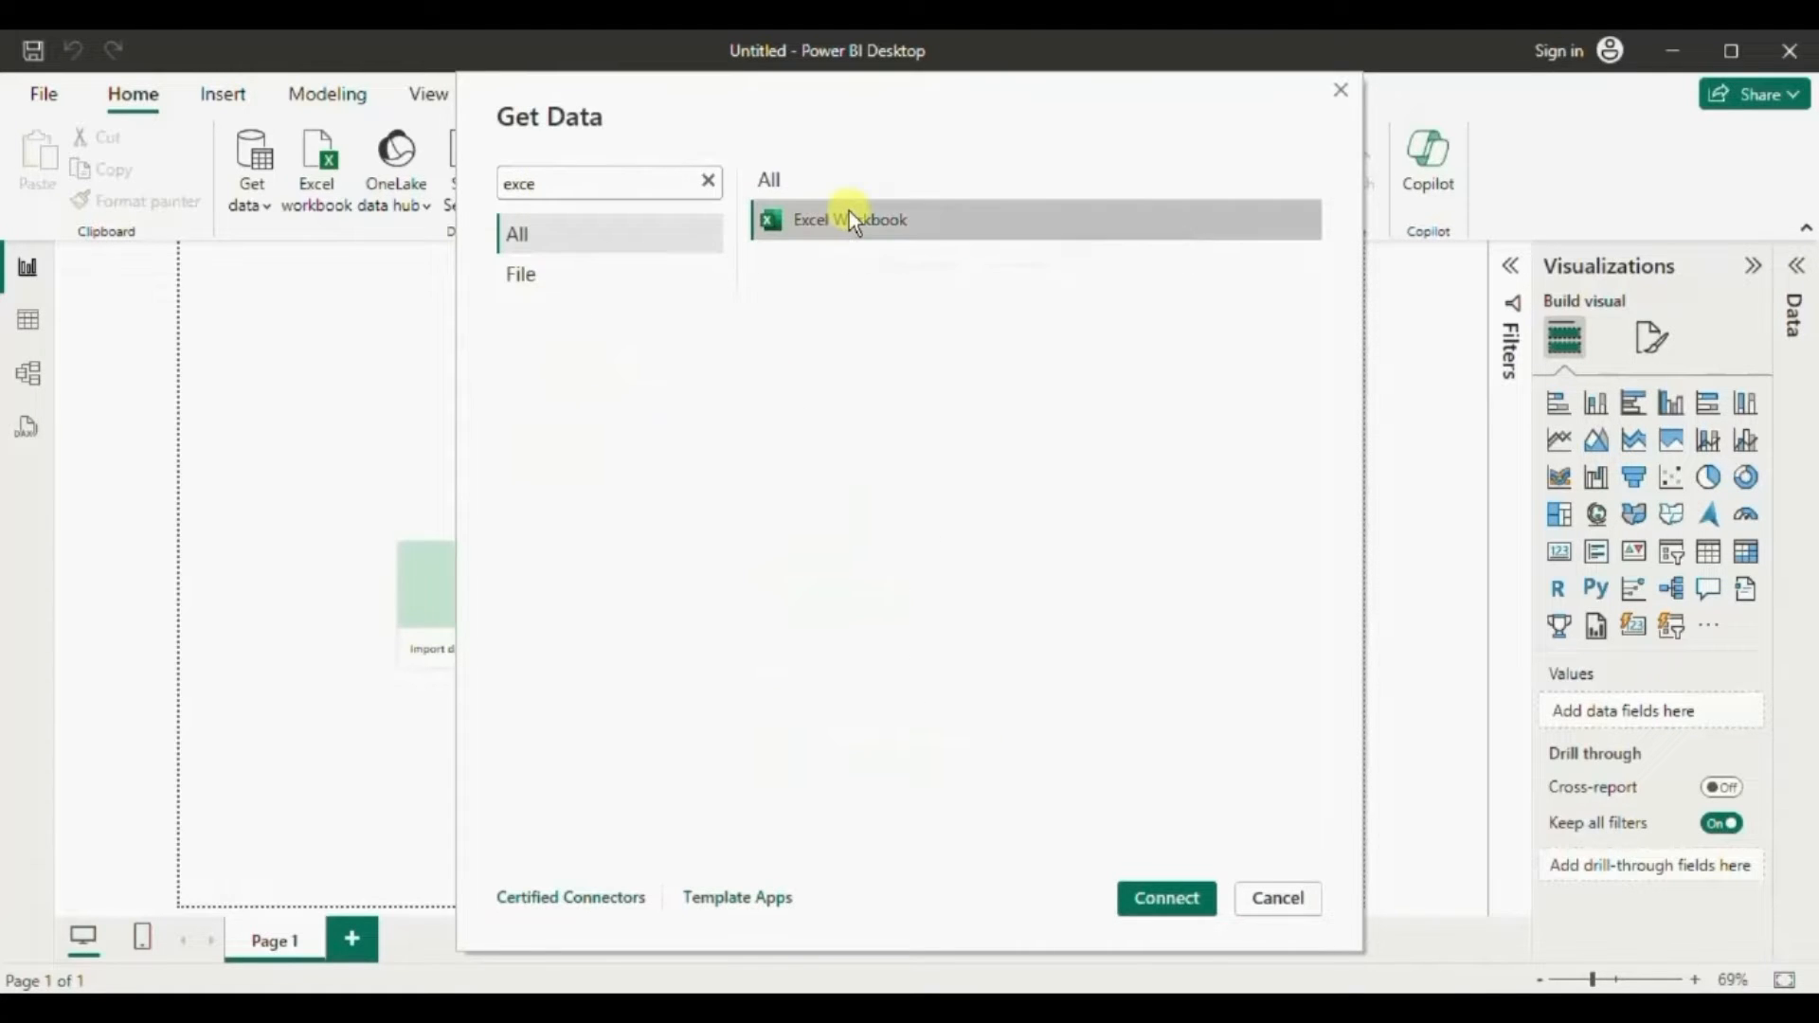
click(1171, 898)
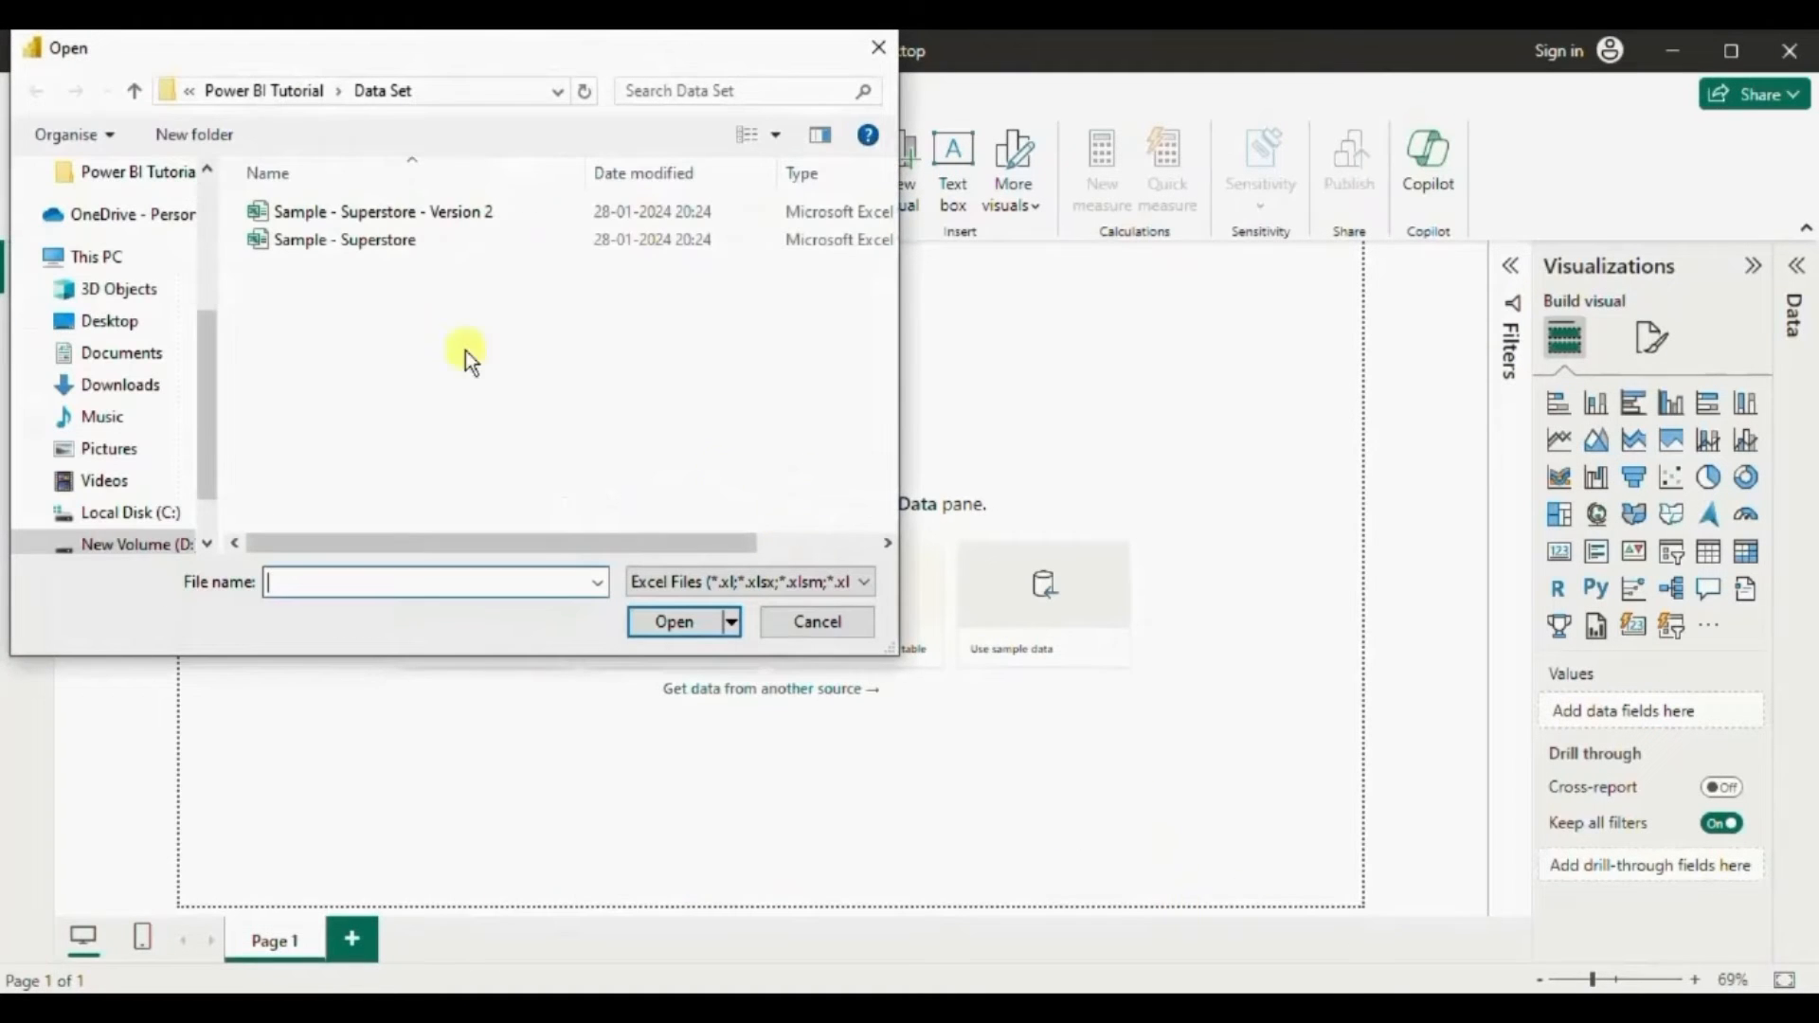
click(385, 241)
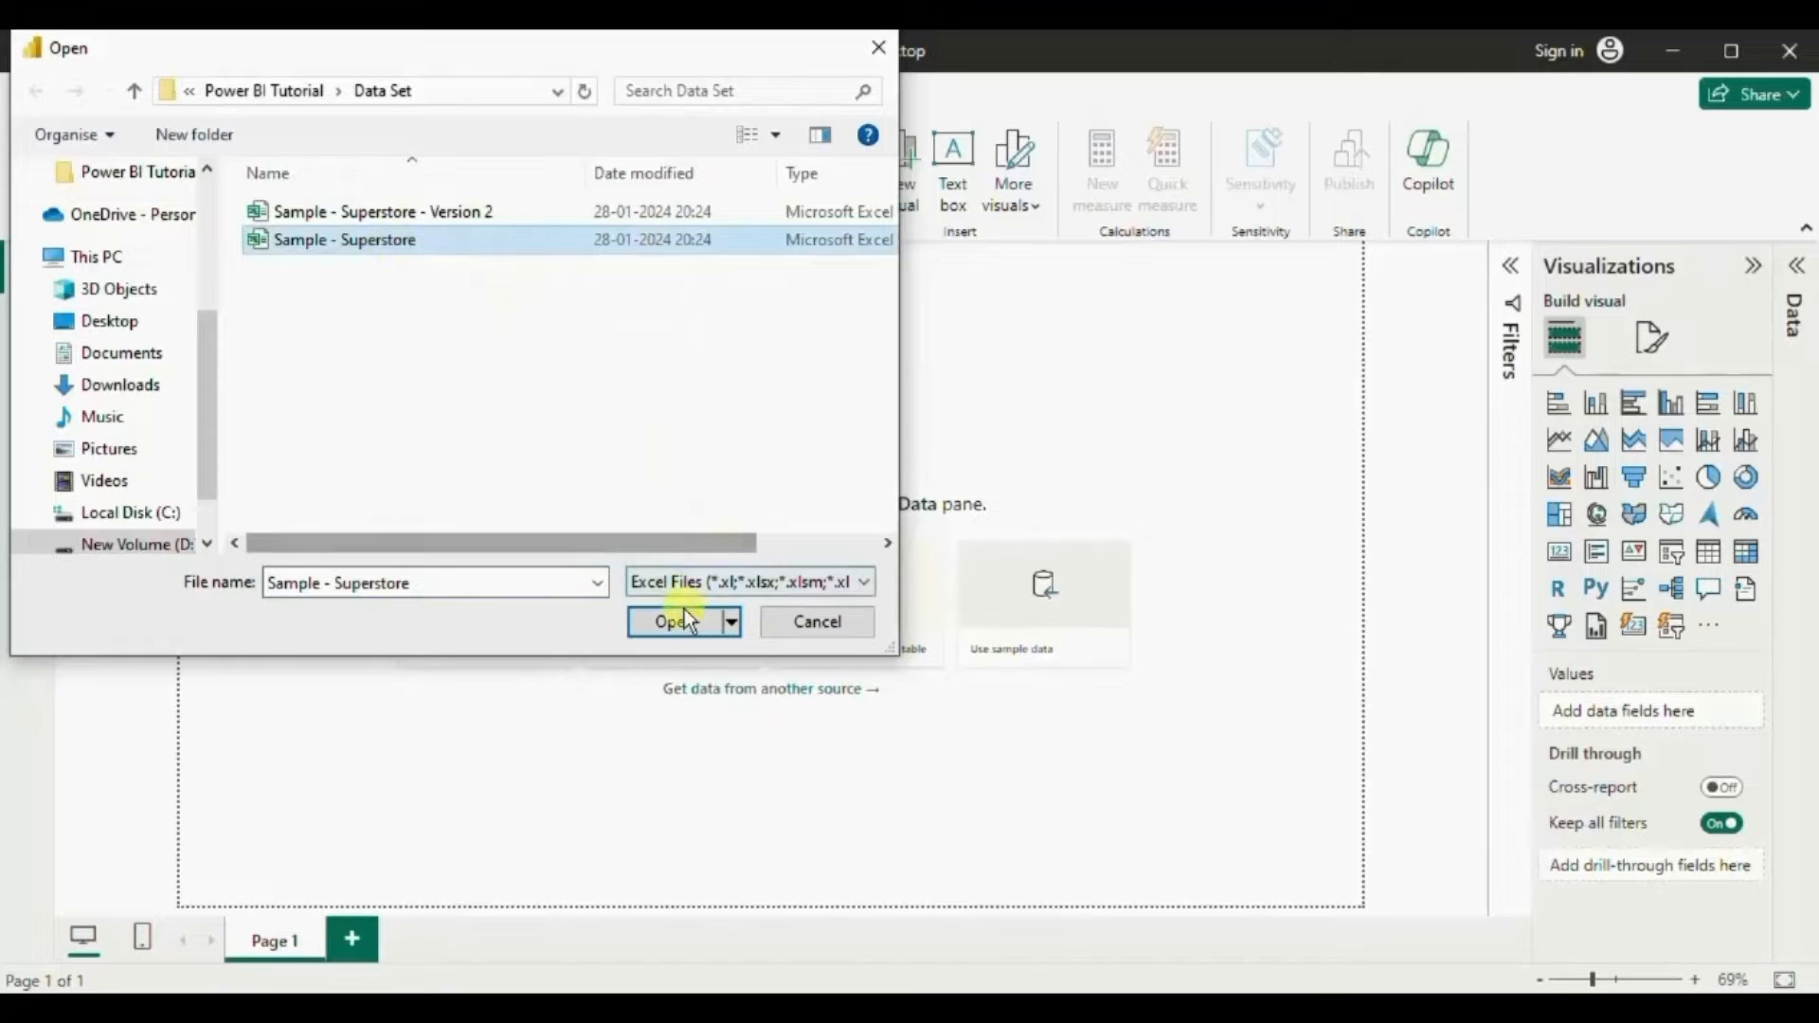
click(652, 621)
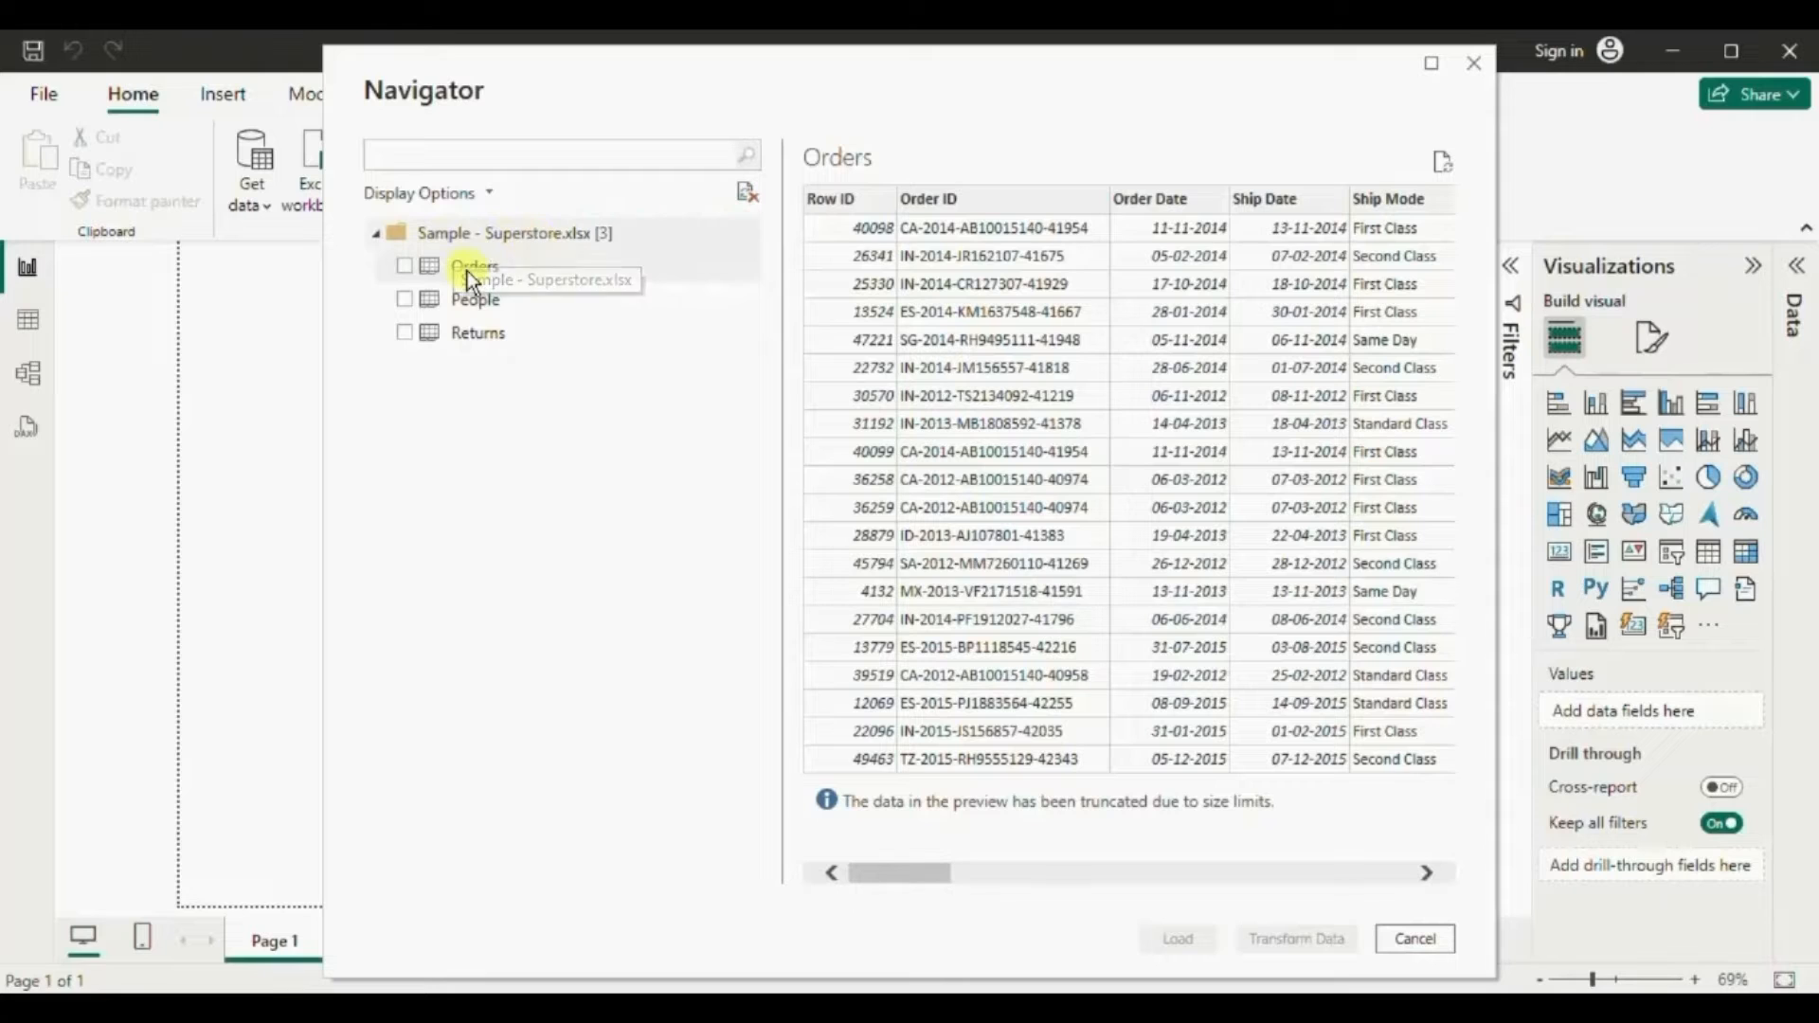
click(406, 266)
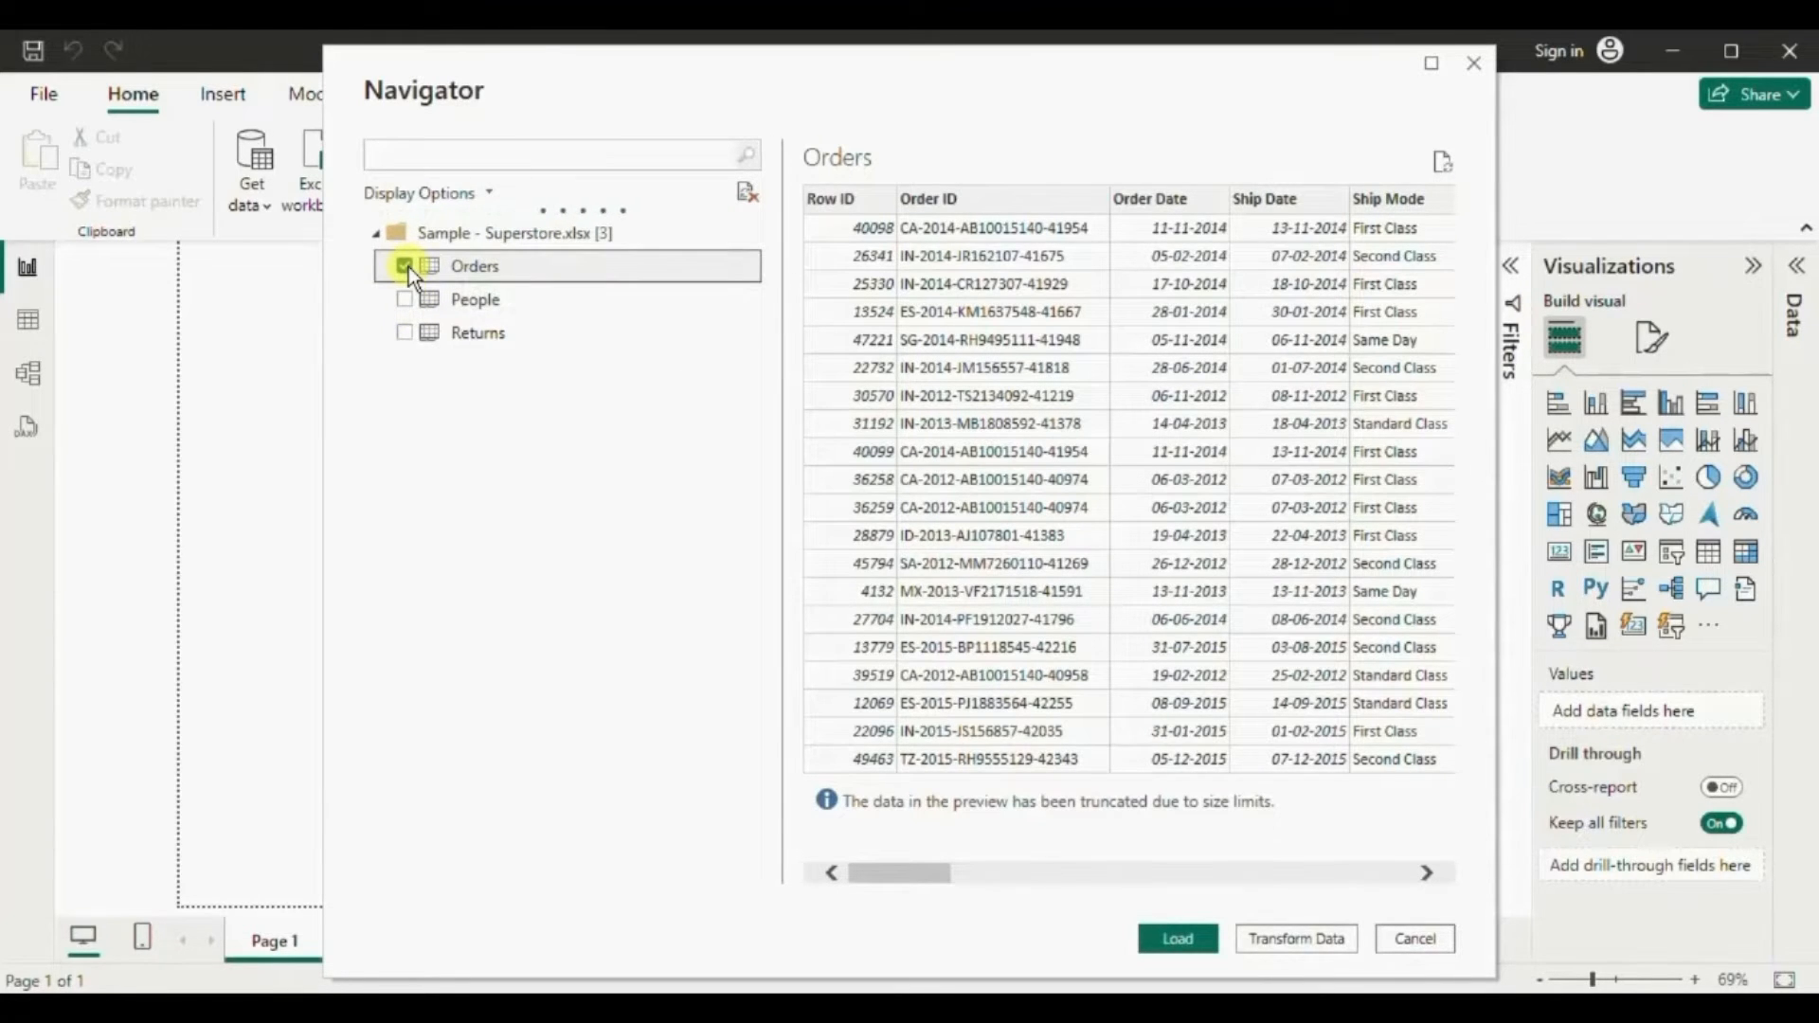
click(405, 301)
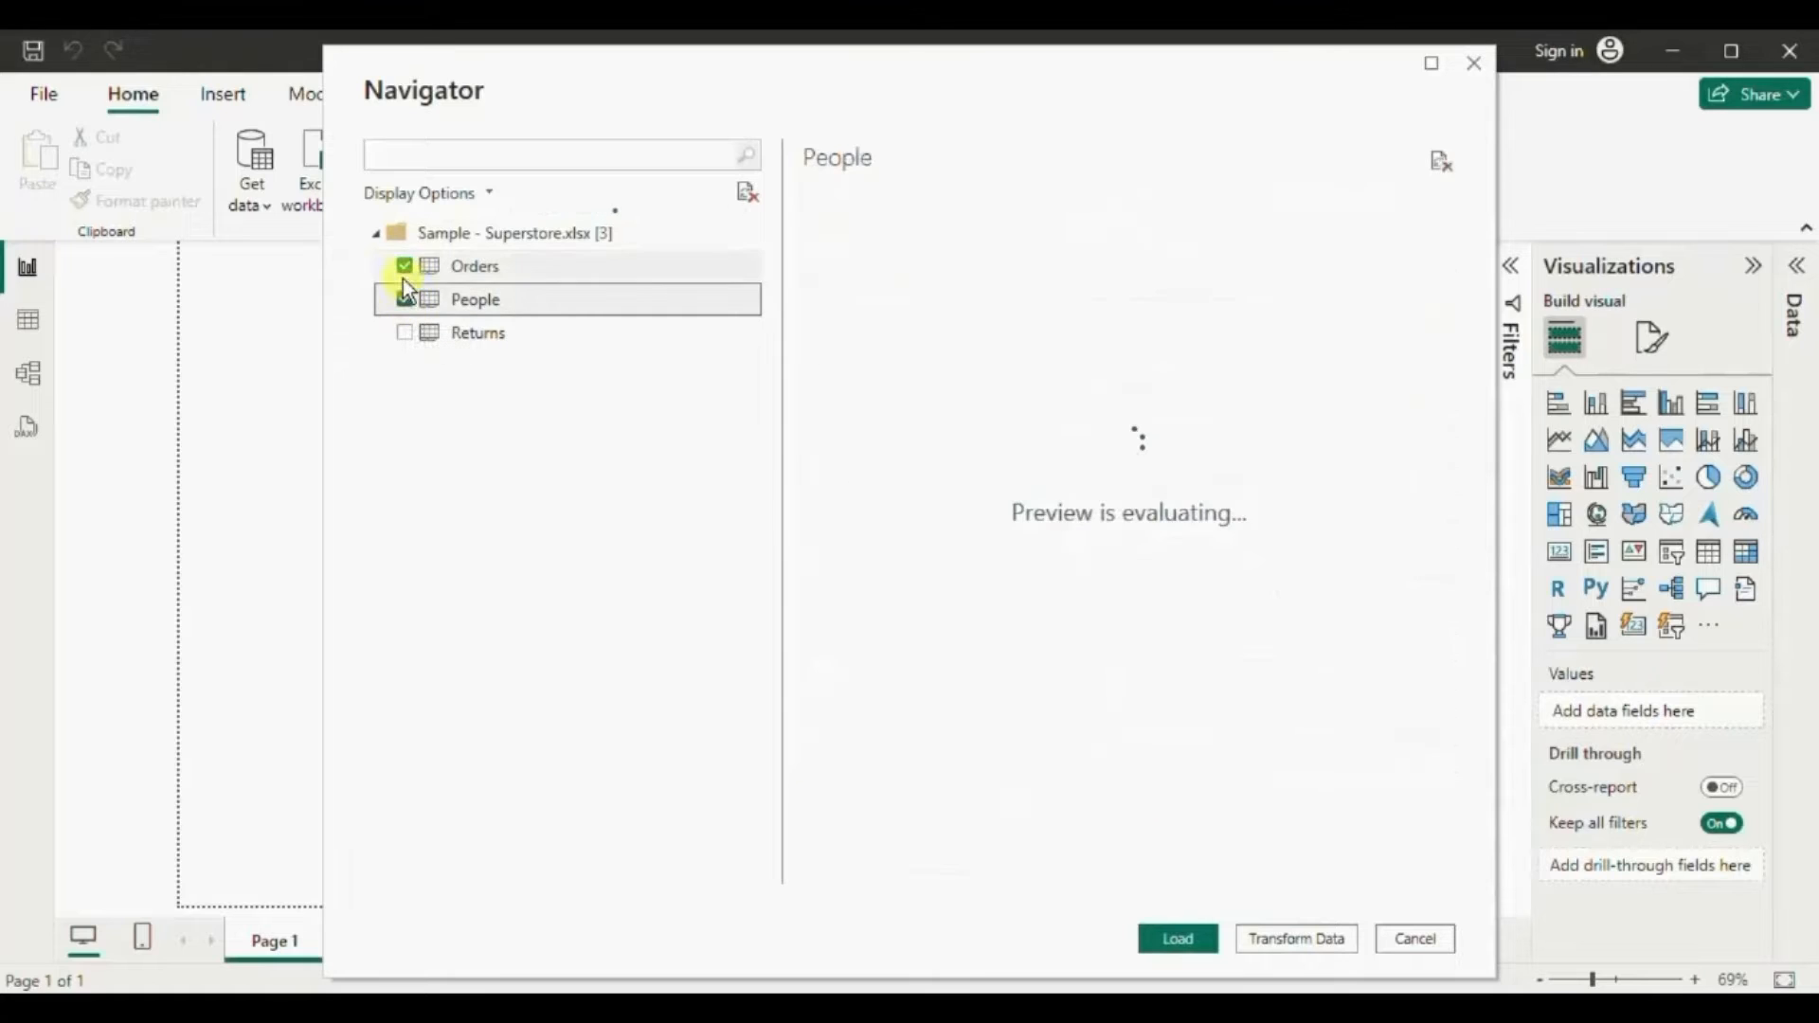
click(404, 264)
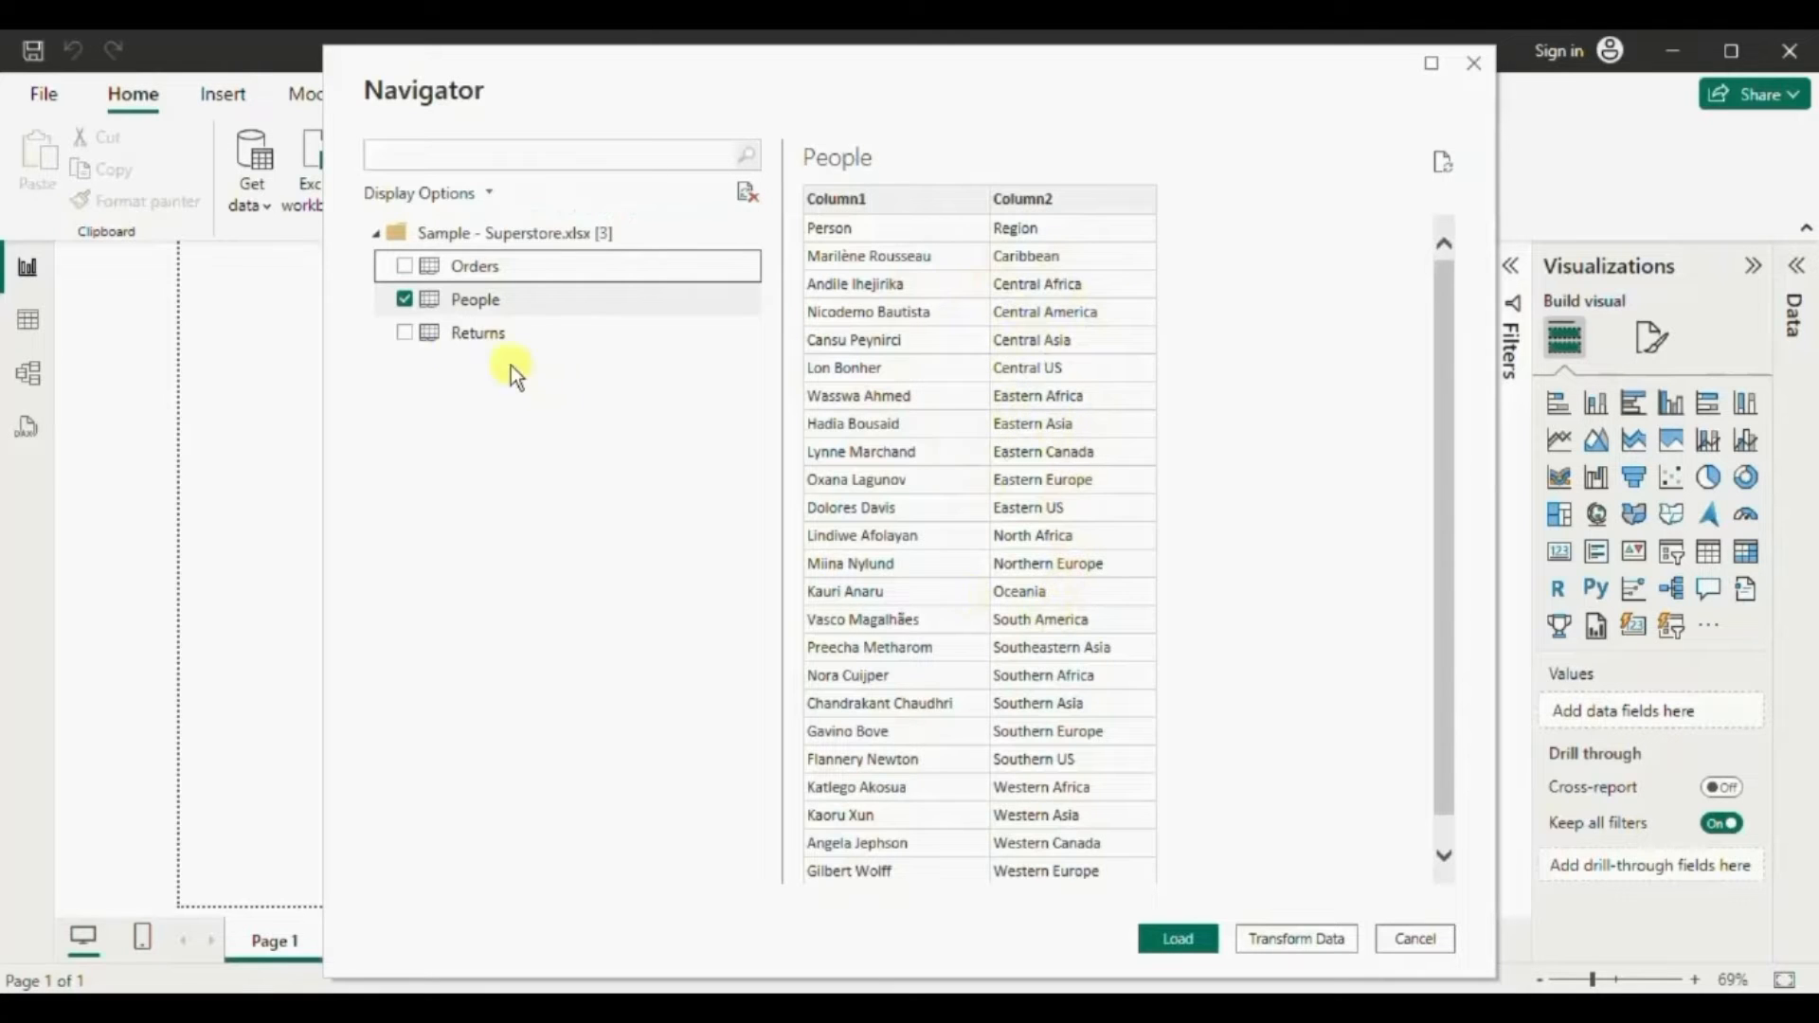
click(404, 300)
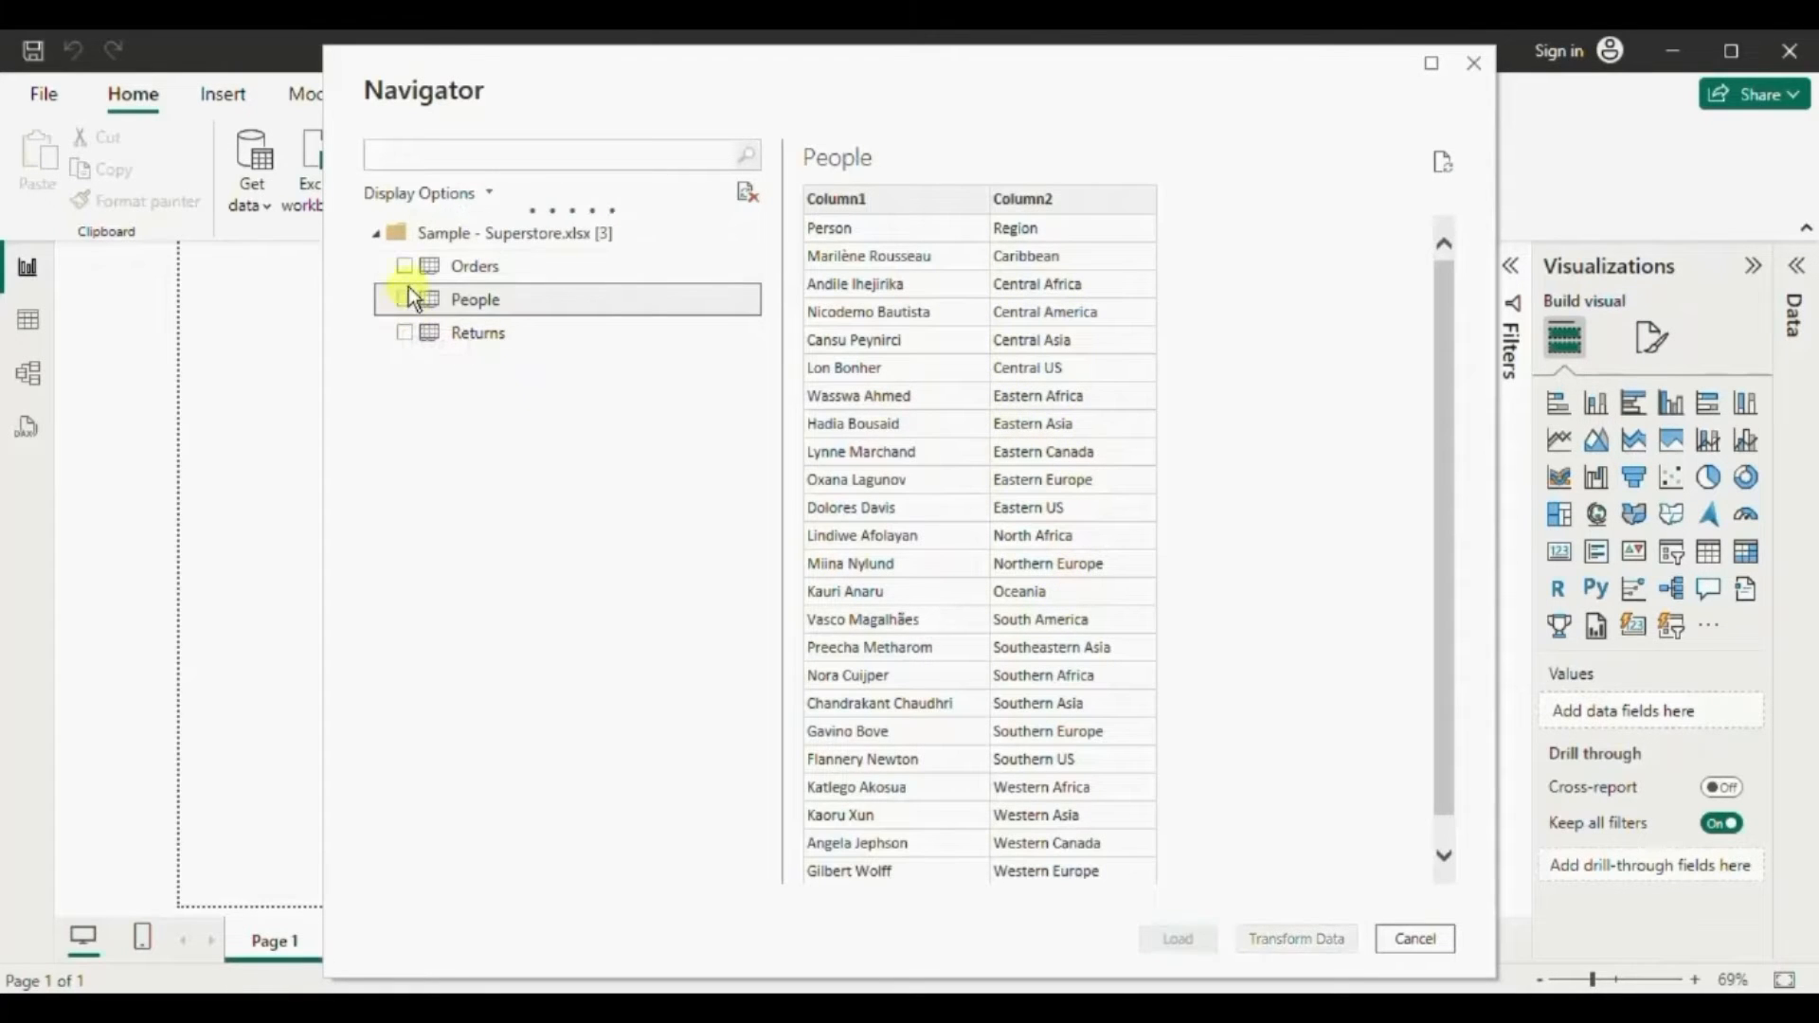
Select only the Orders table of the workbook and open it in the Power Query Editor for transformation.
click(404, 266)
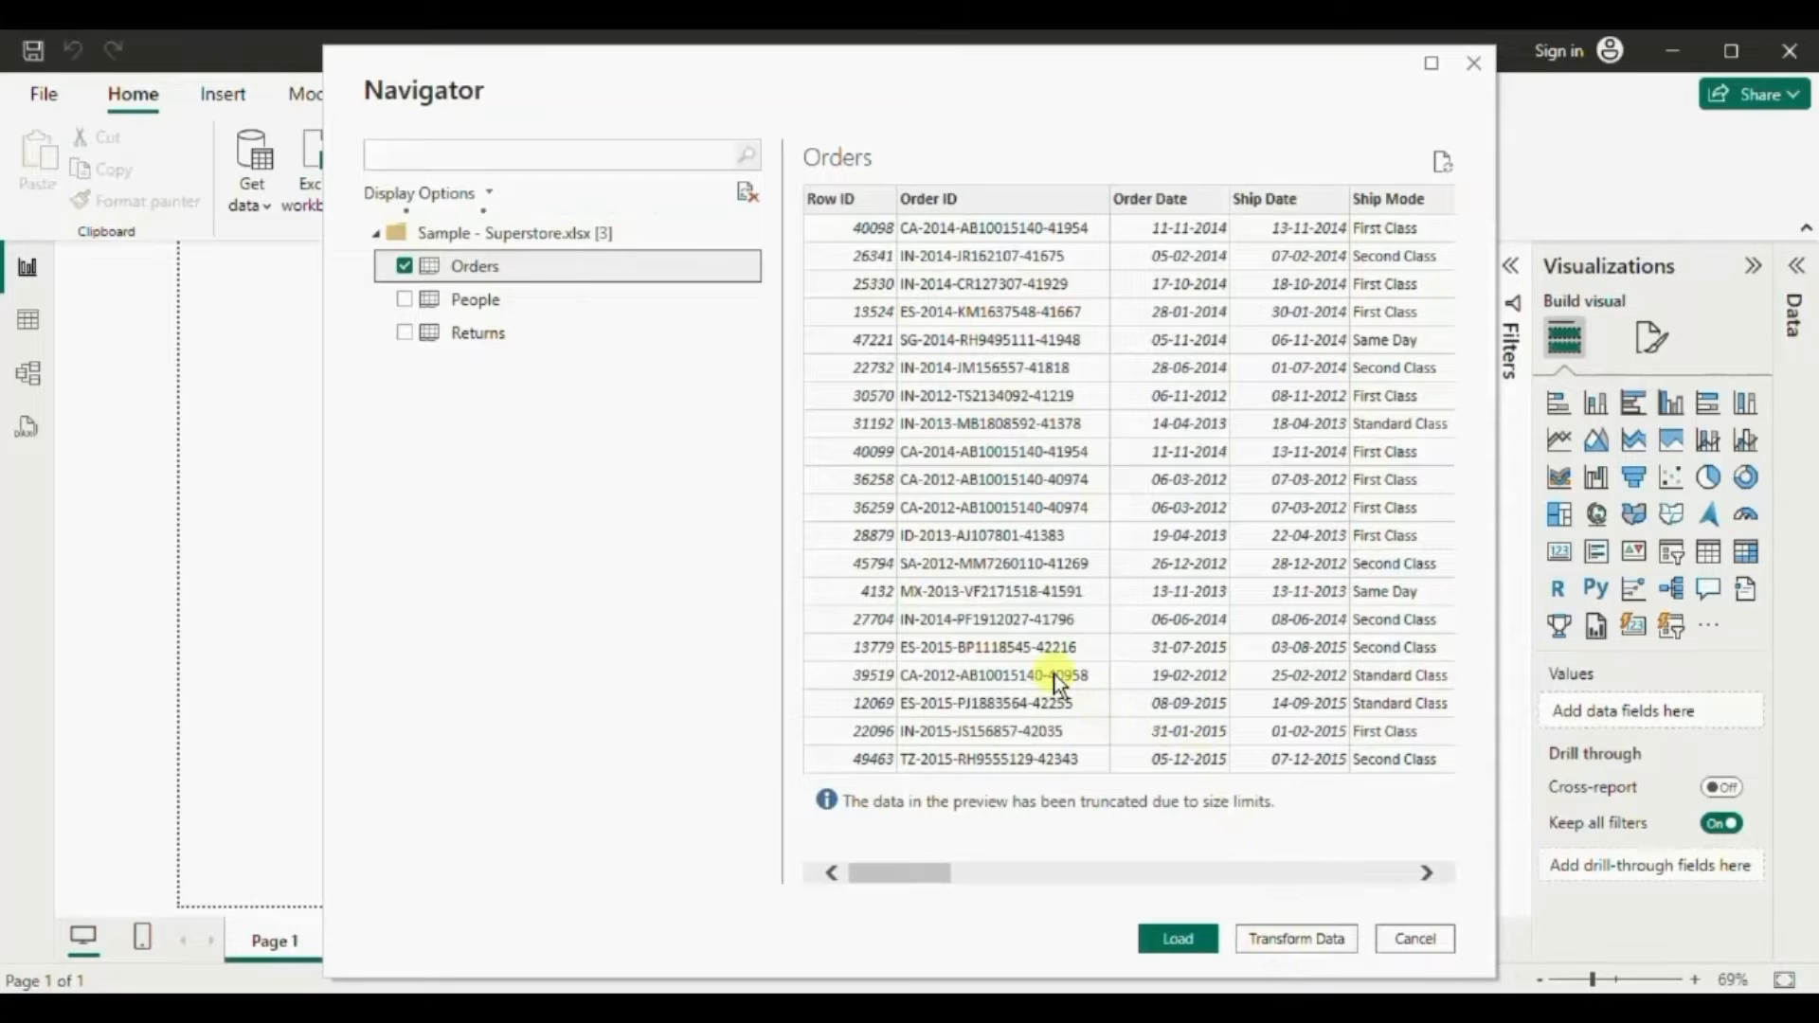
click(1276, 940)
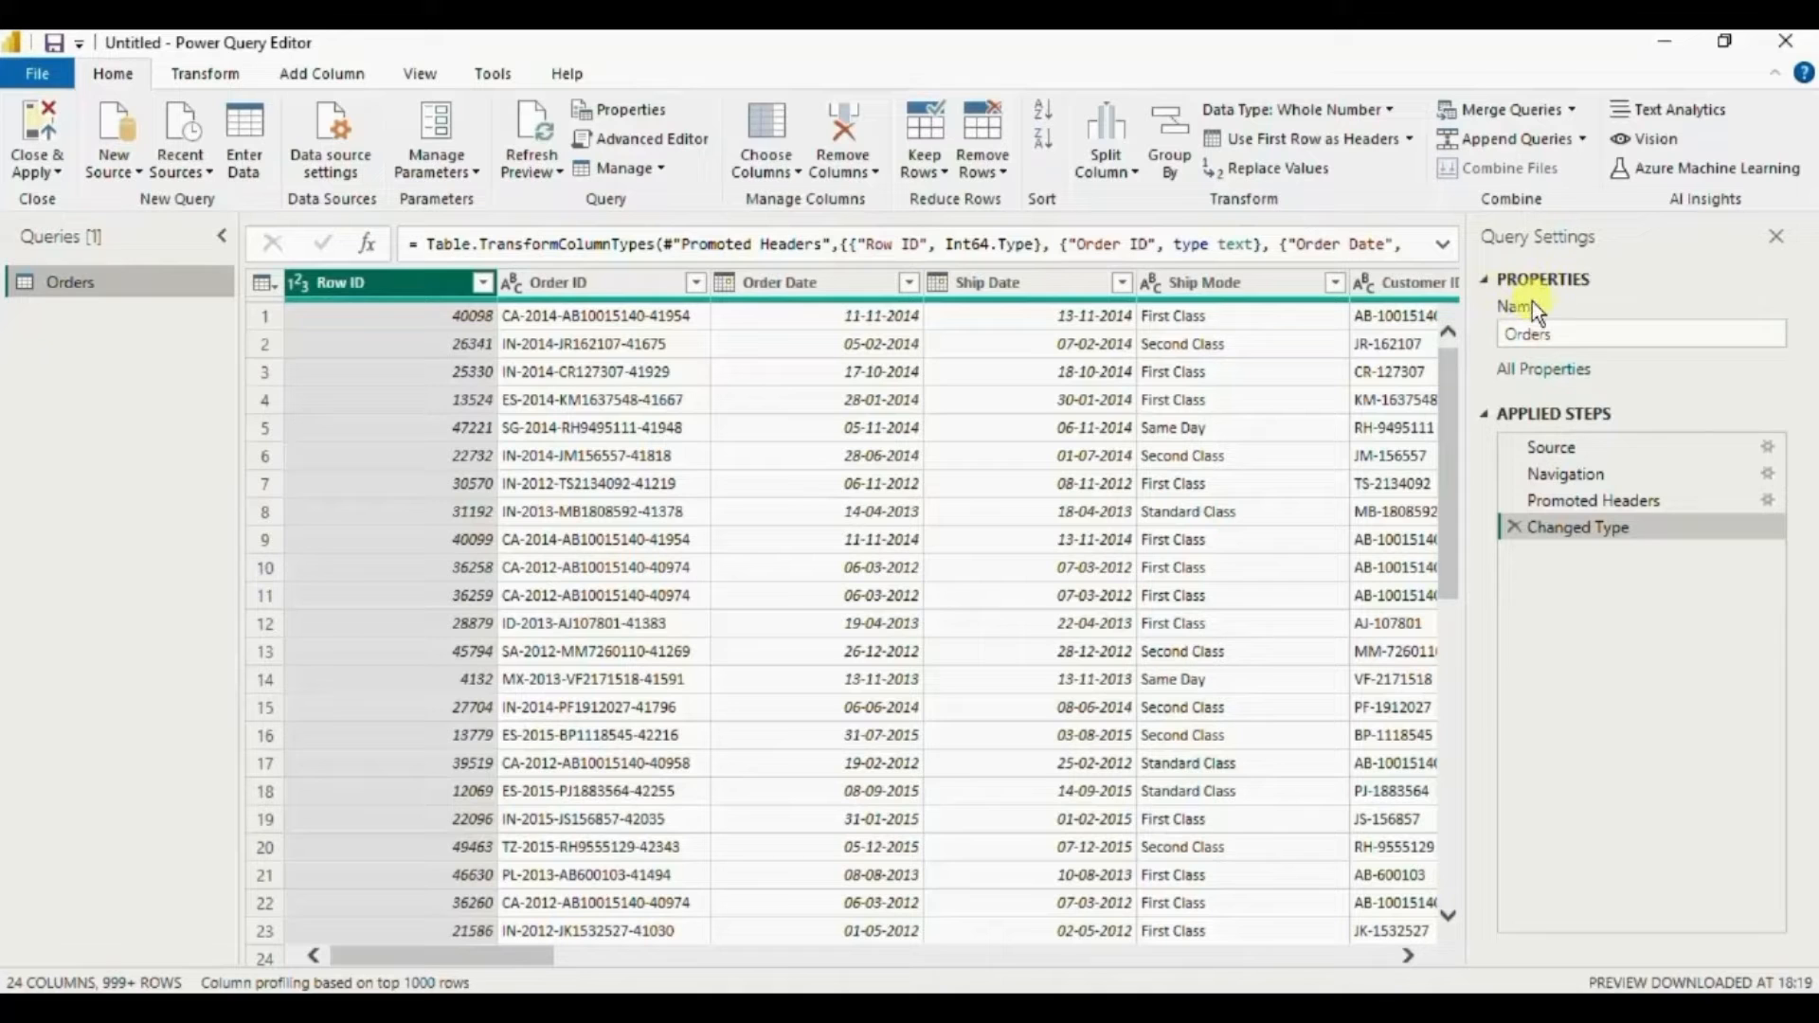
Rename the Orders query as Sample Superstore.
click(1517, 334)
double_click(1517, 334)
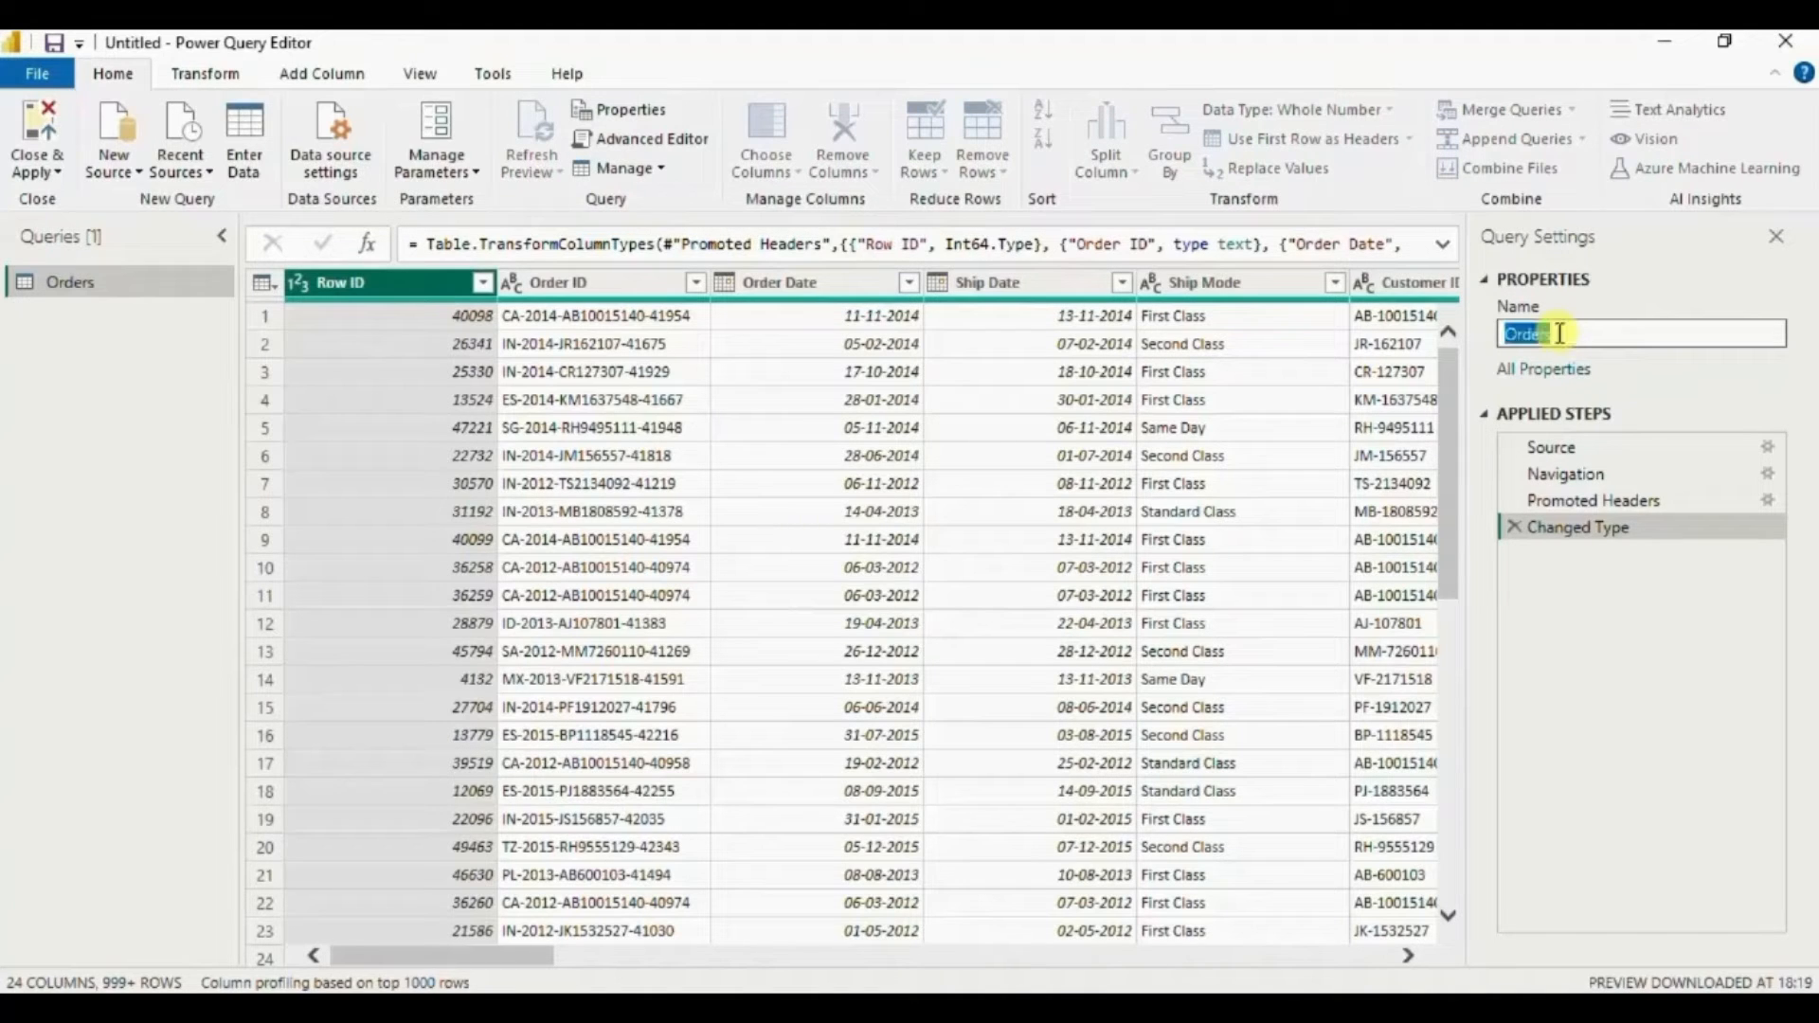
text(Sample Superstore)
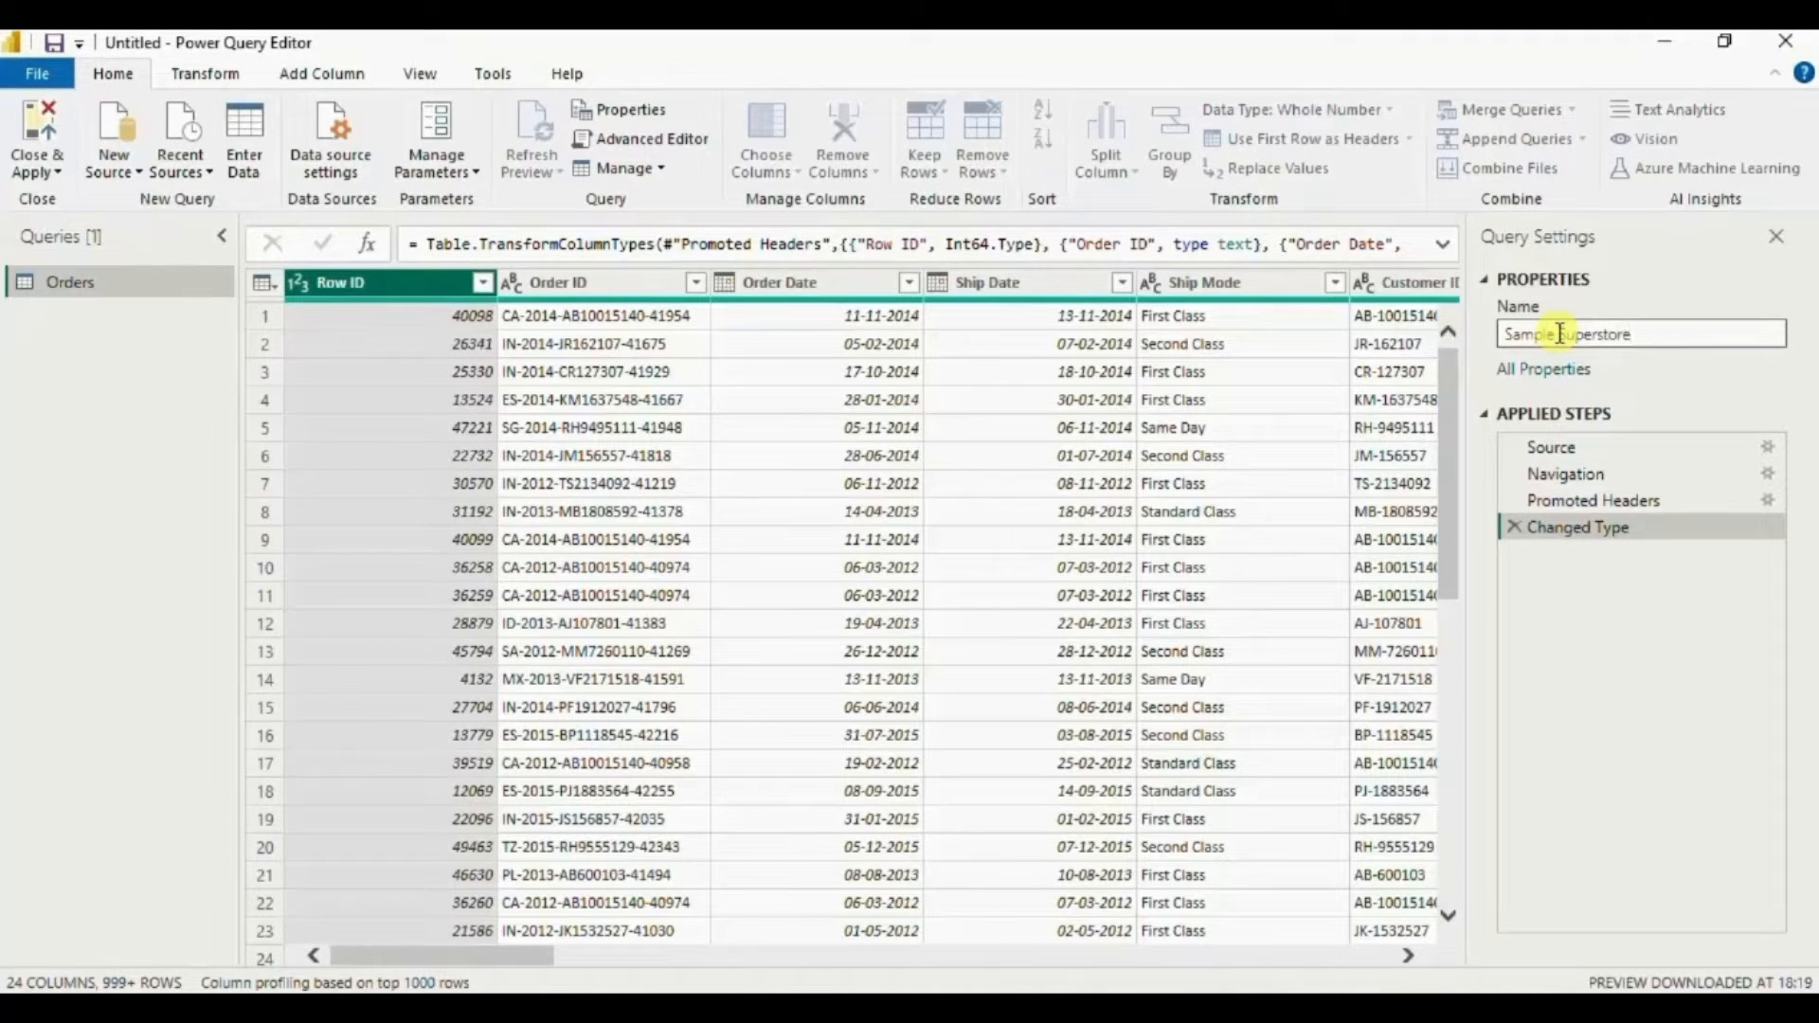
key(Return)
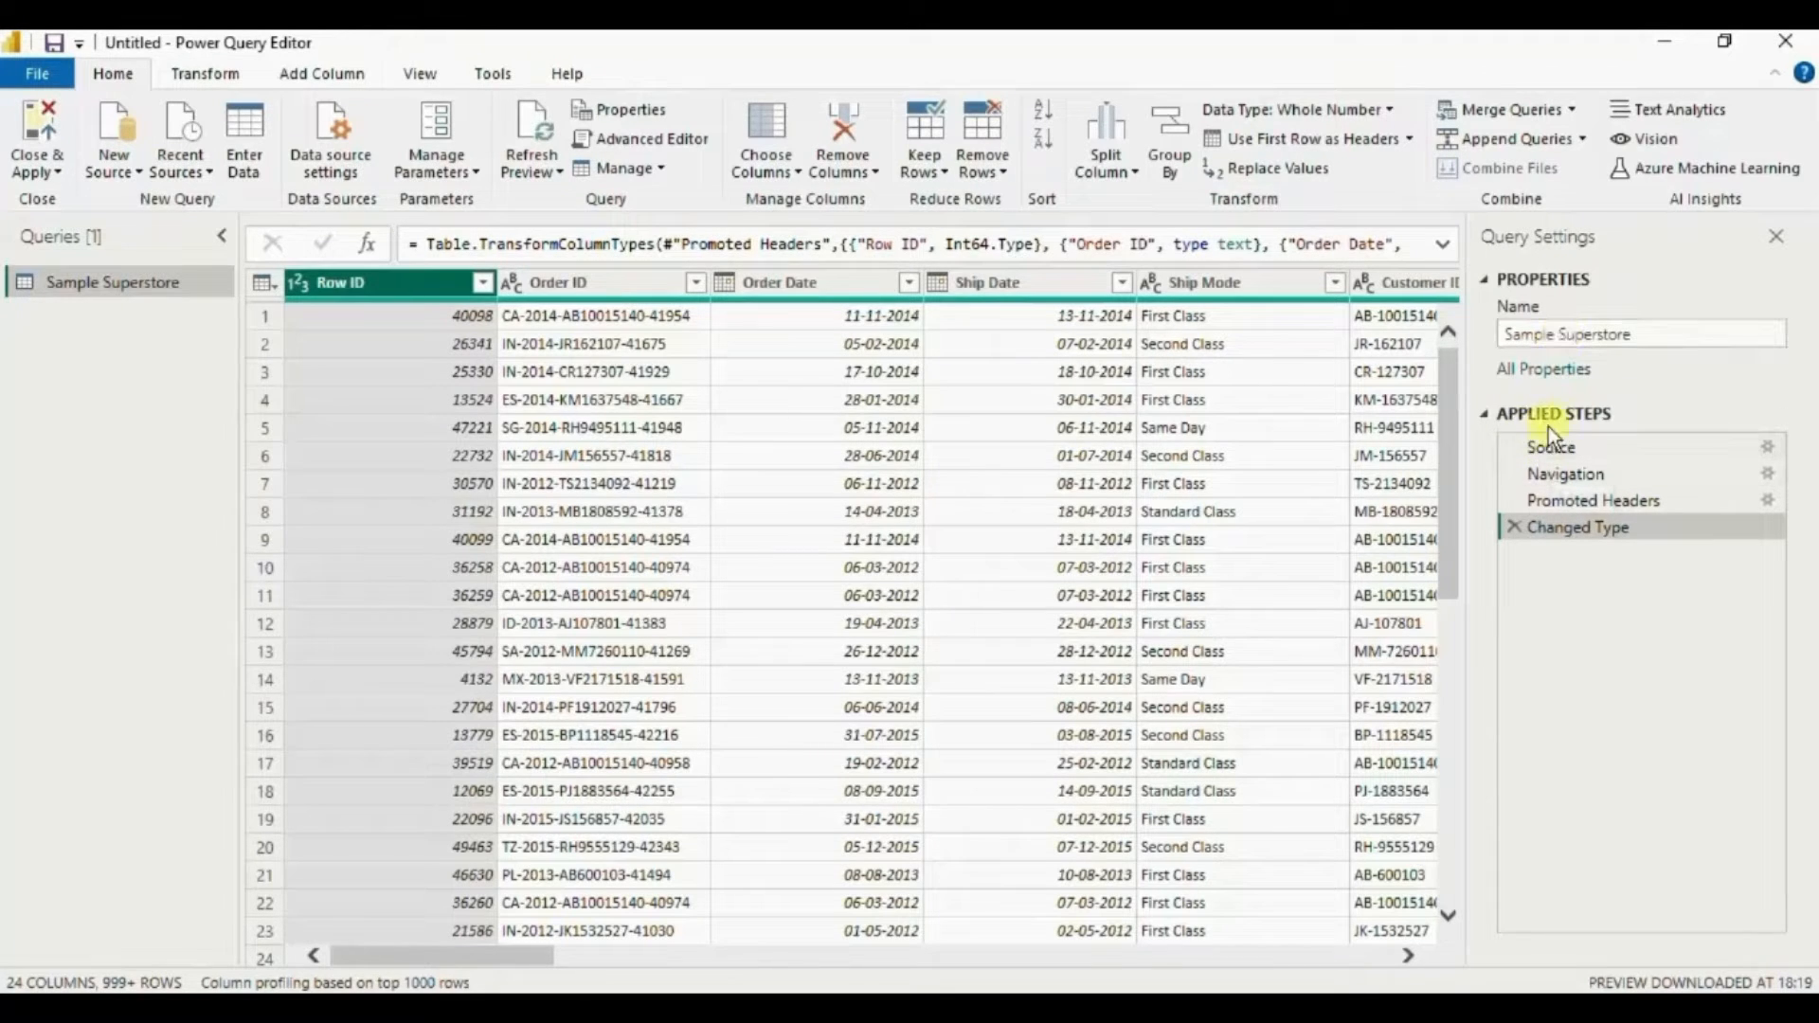
Review the Source and Navigation applied steps with the expanded formula, highlighting the workbook's file path and the Orders item name.
drag(1544, 440, 1590, 475)
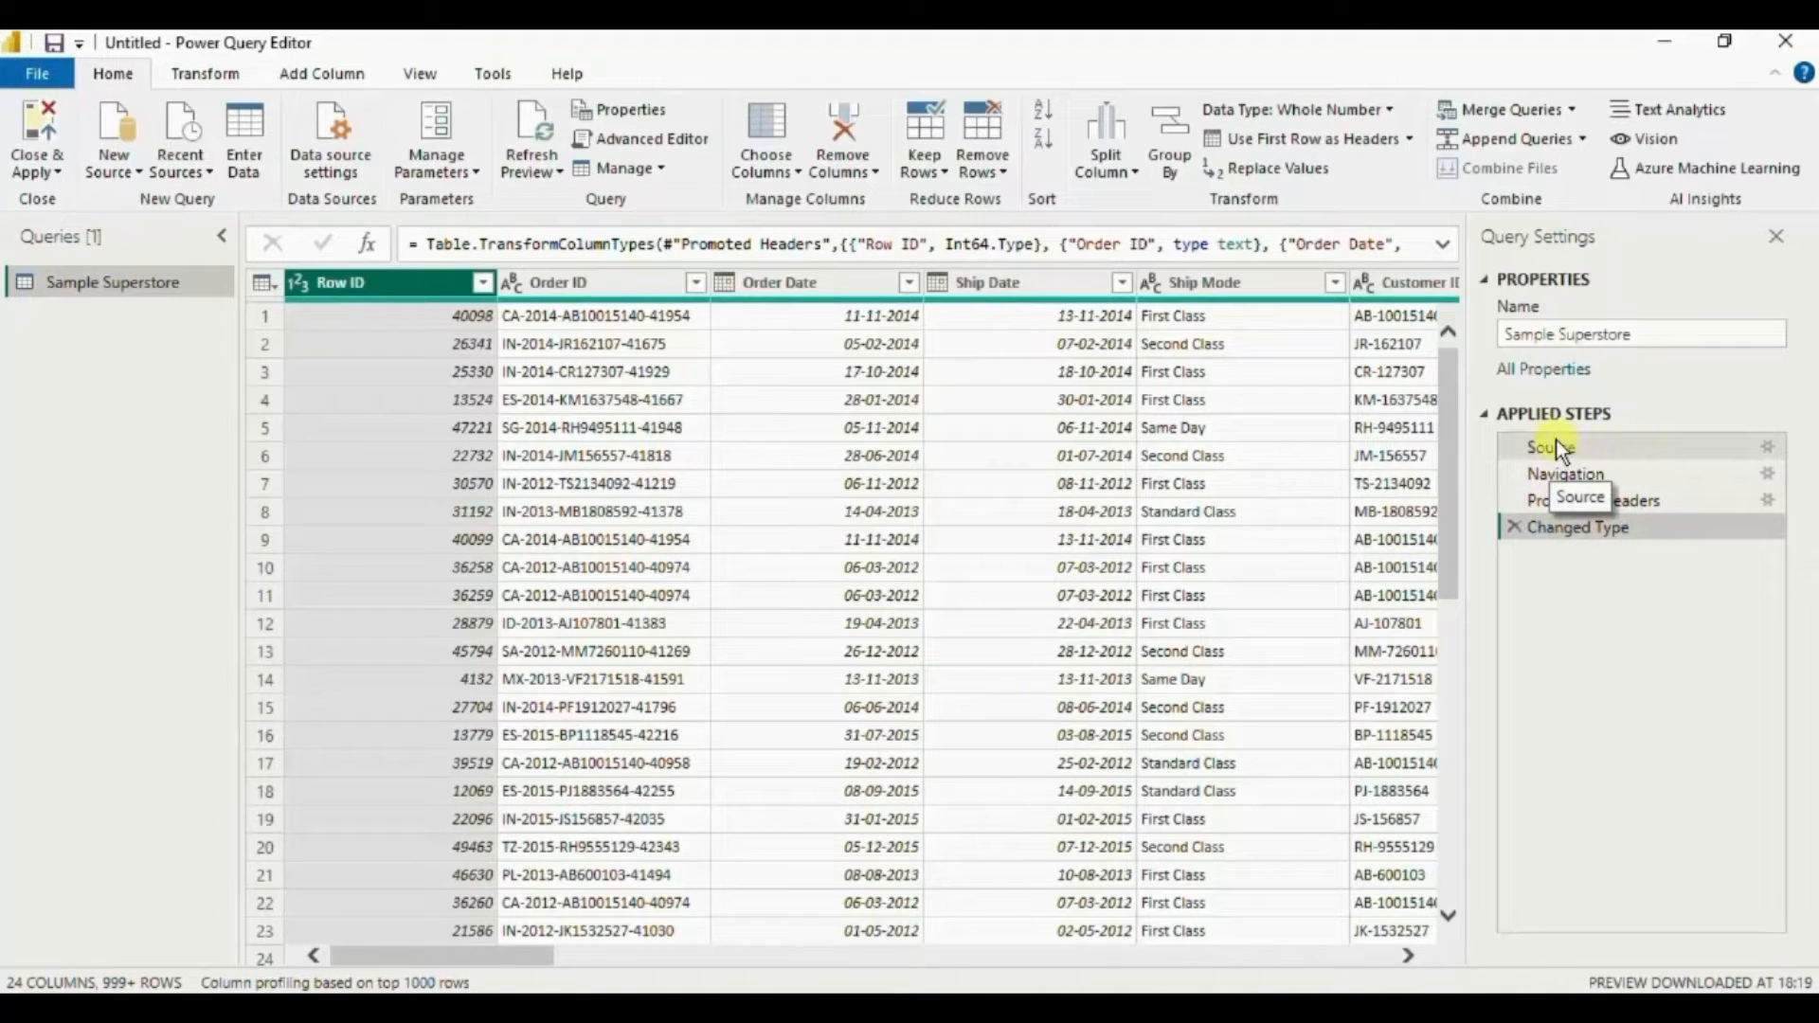
click(1527, 442)
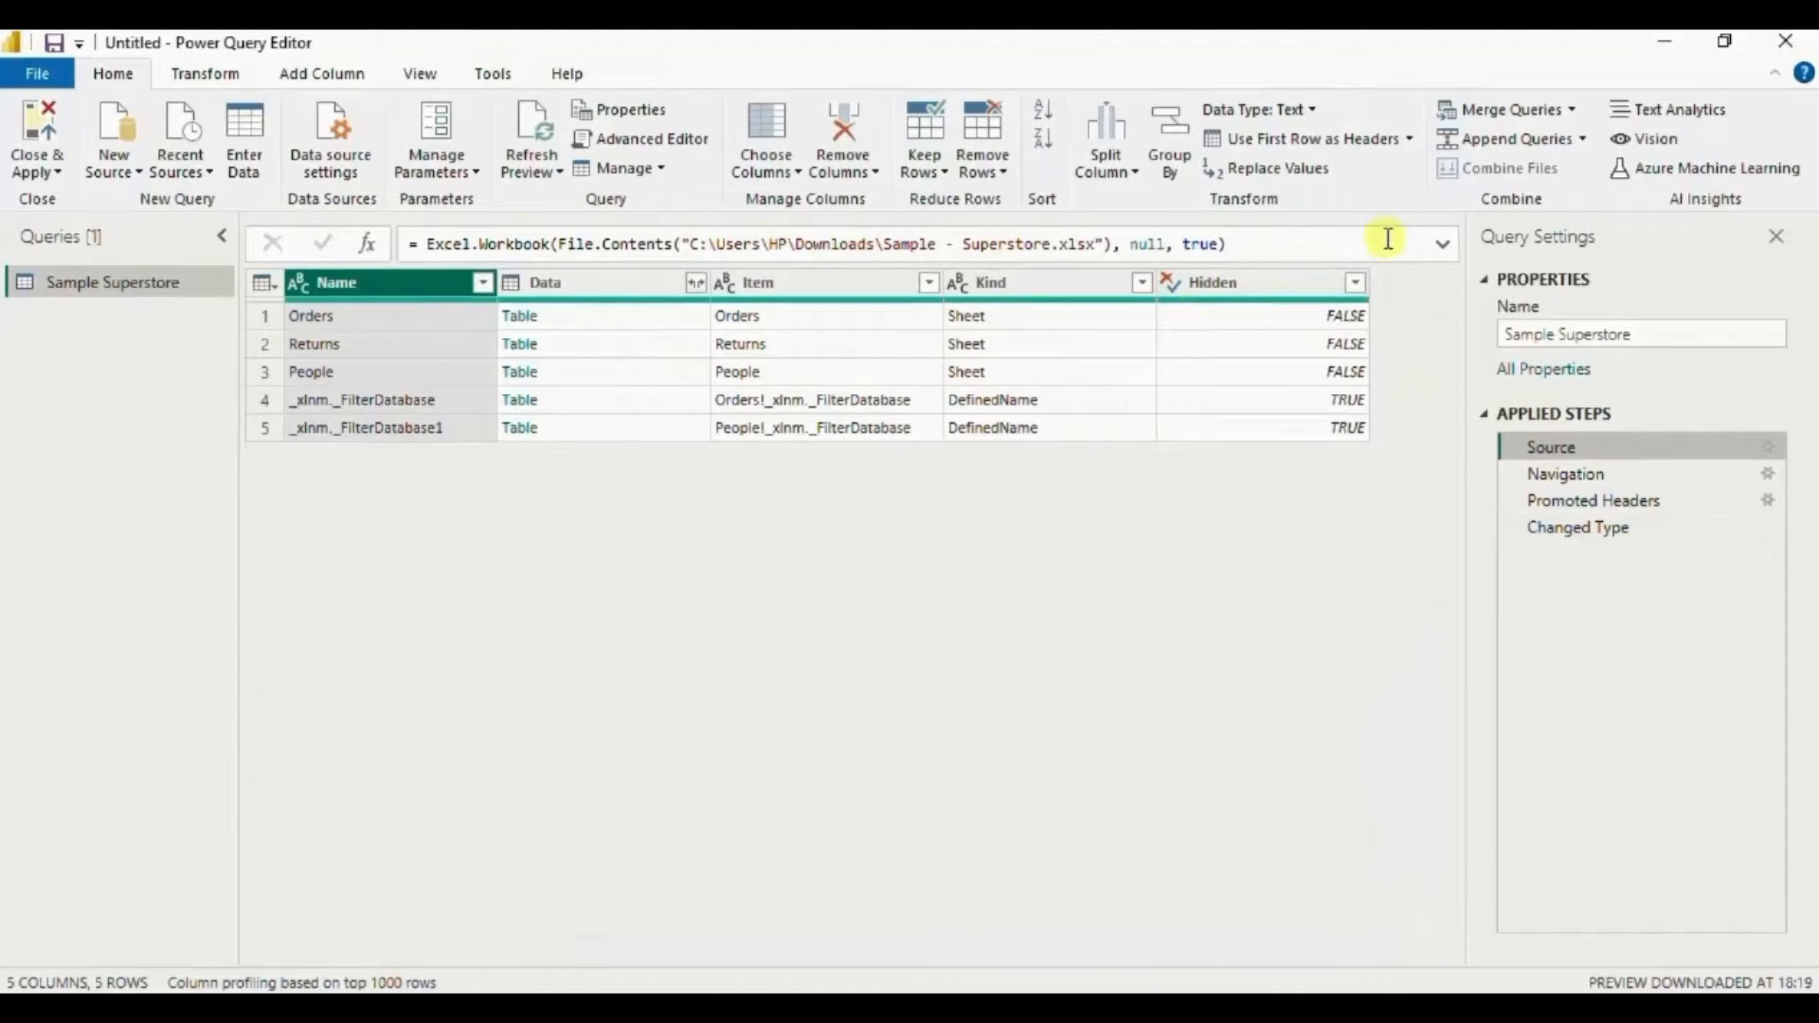
click(1440, 247)
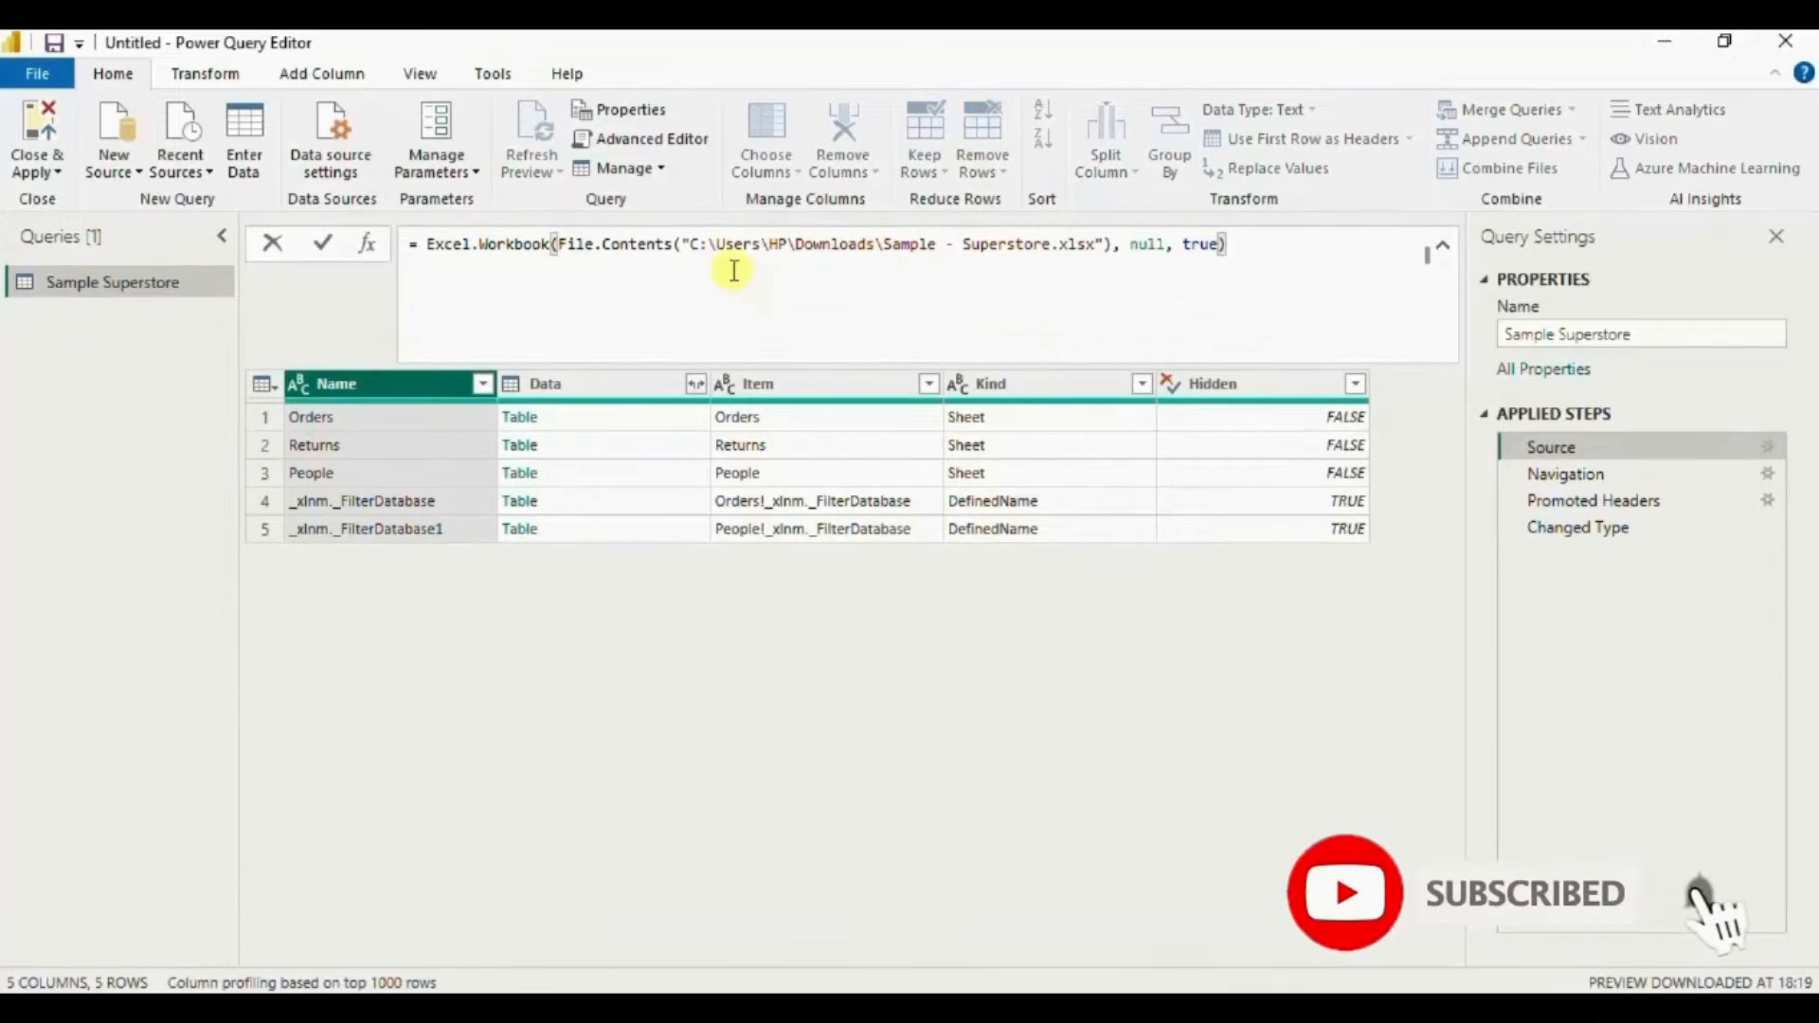
drag(691, 245, 1096, 244)
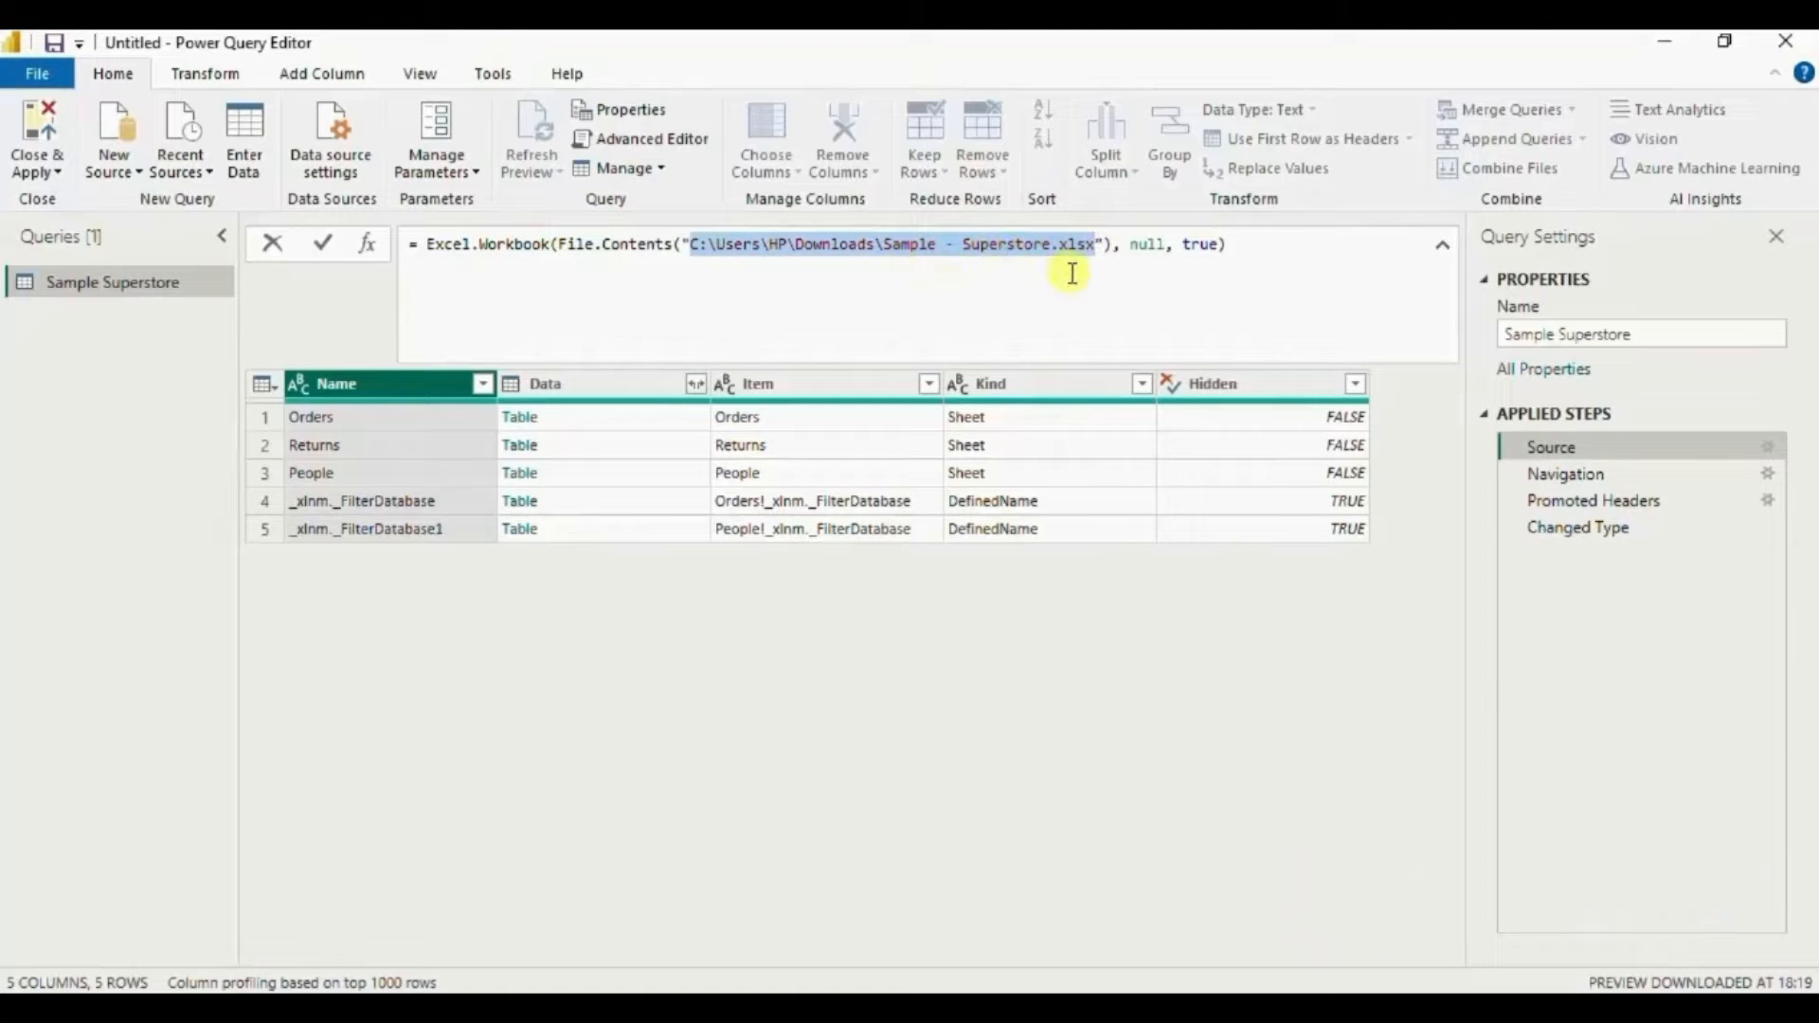
click(1564, 476)
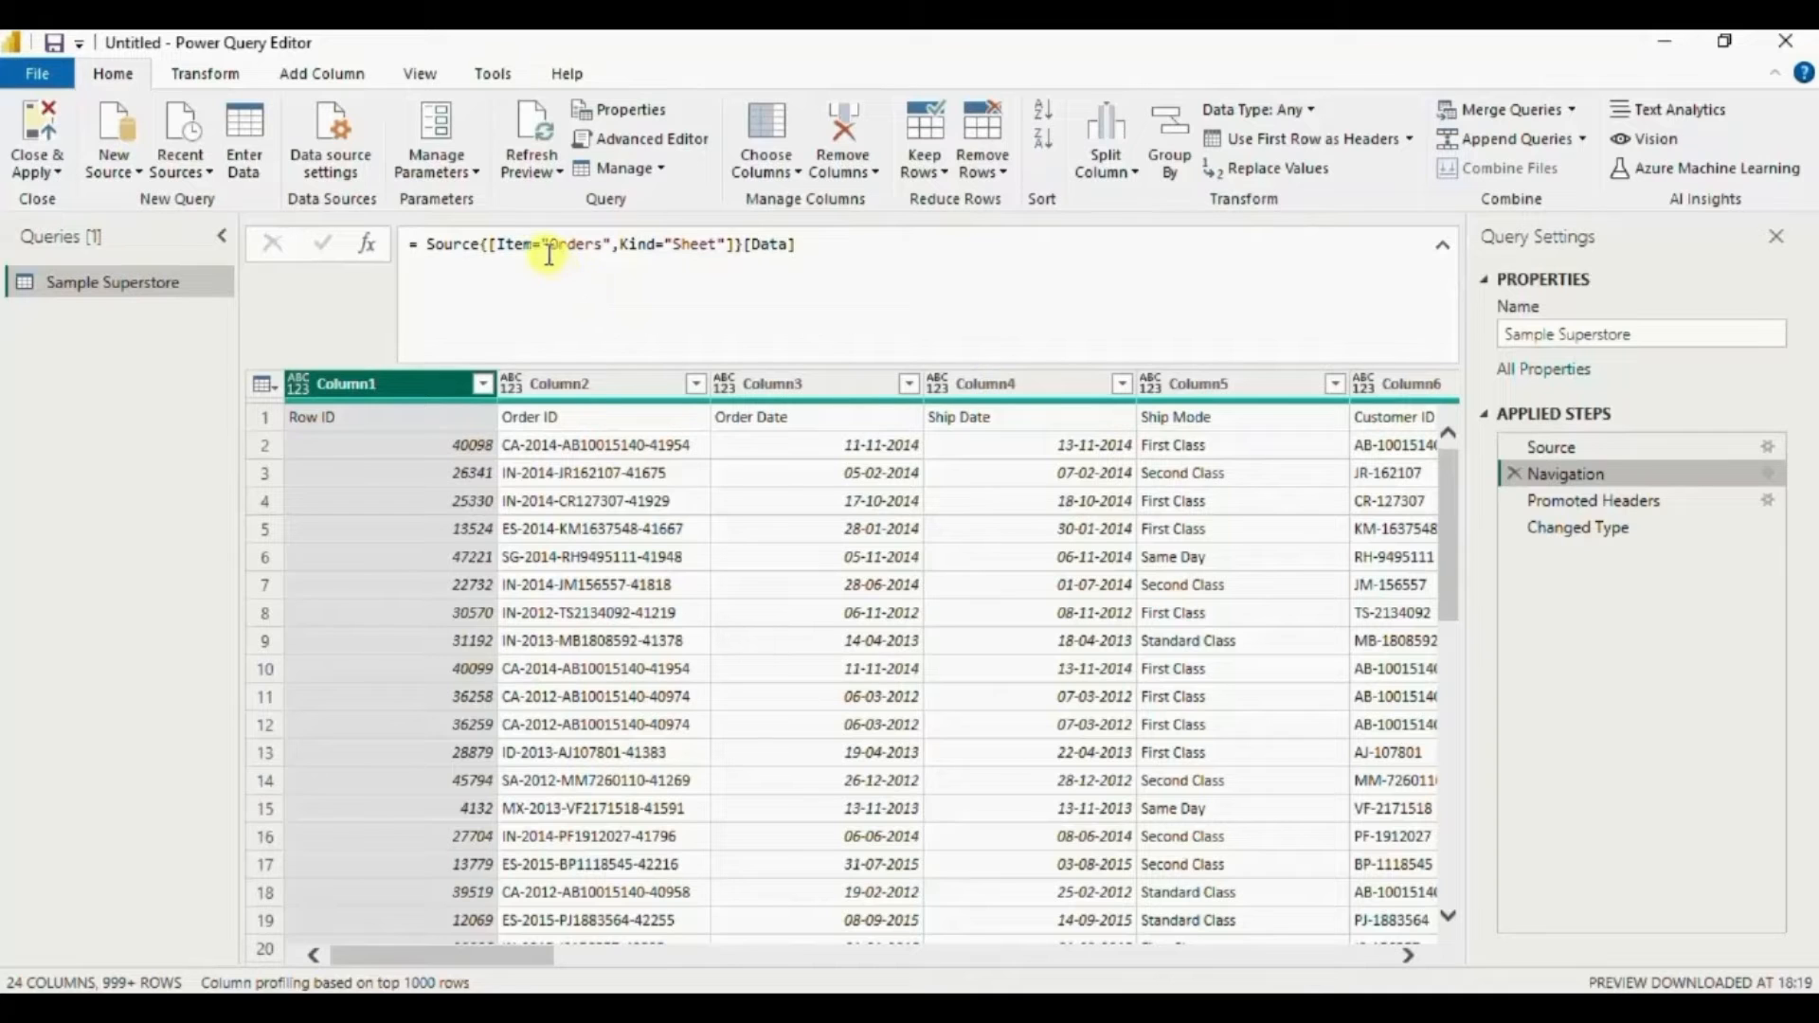
drag(550, 245, 607, 247)
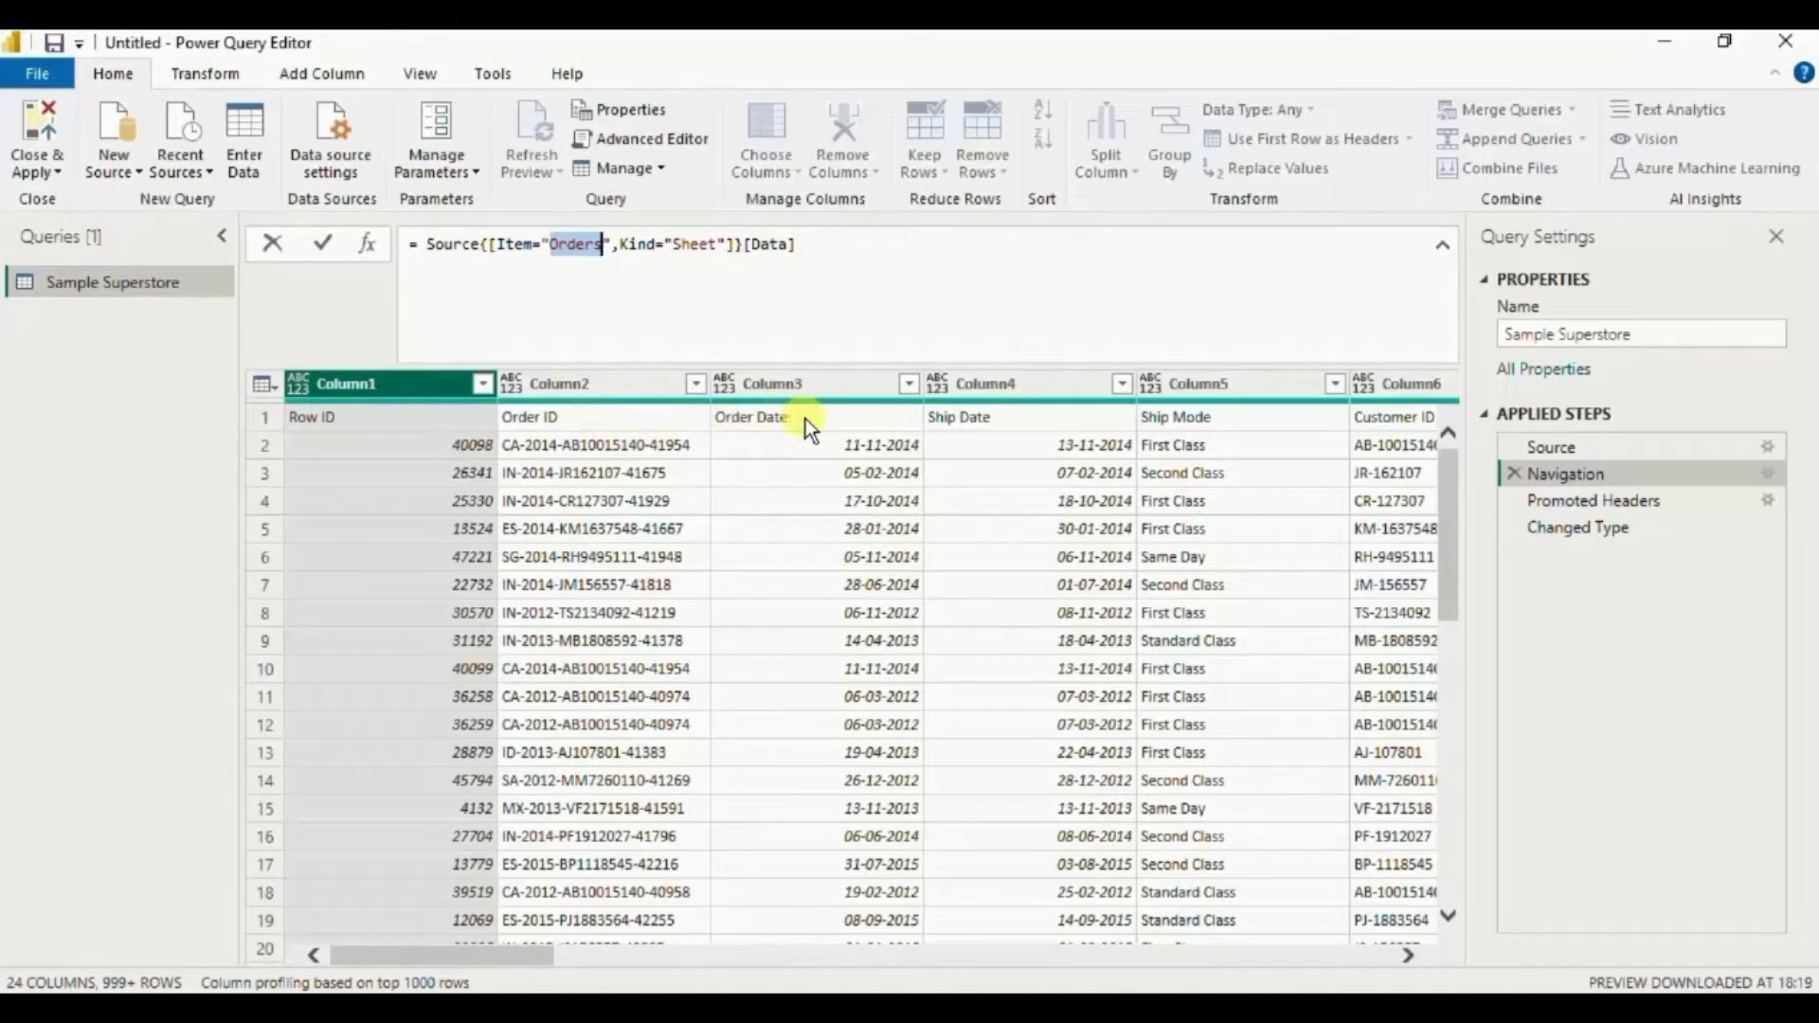
Review the Promoted Headers applied step and view the data type choices for the Sales column.
click(1571, 502)
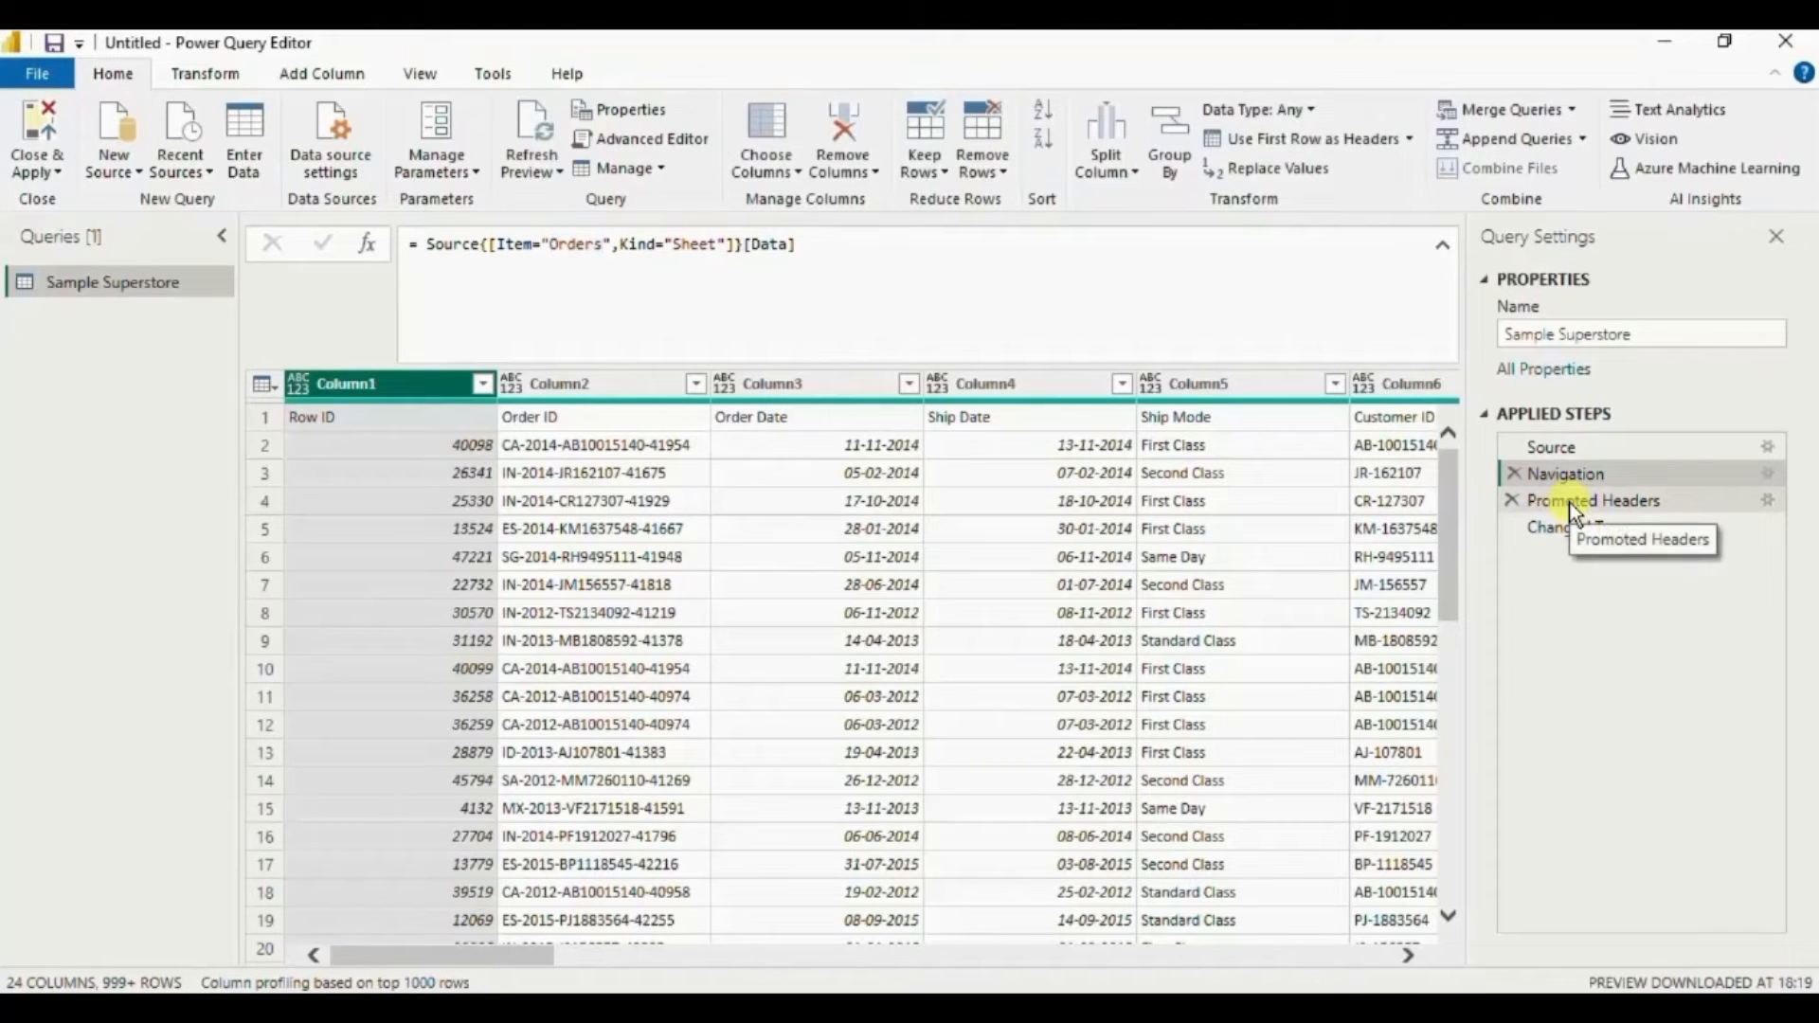
click(1569, 502)
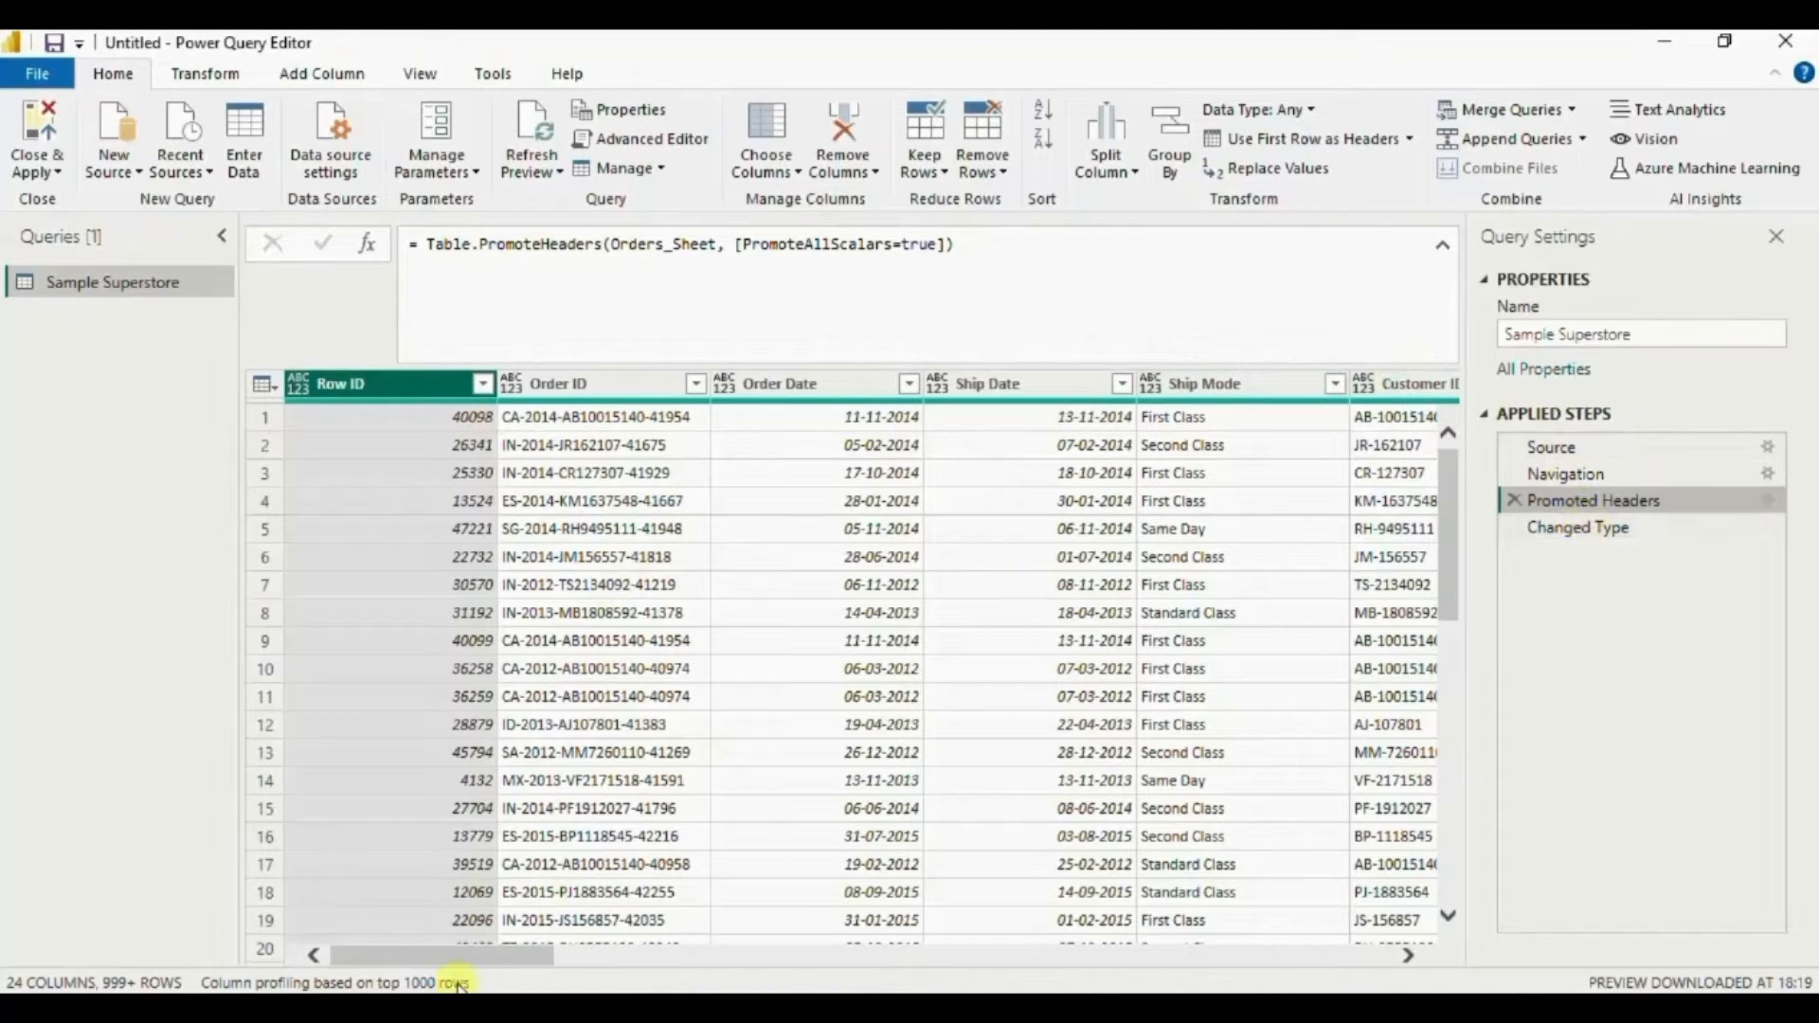
drag(521, 952, 1160, 957)
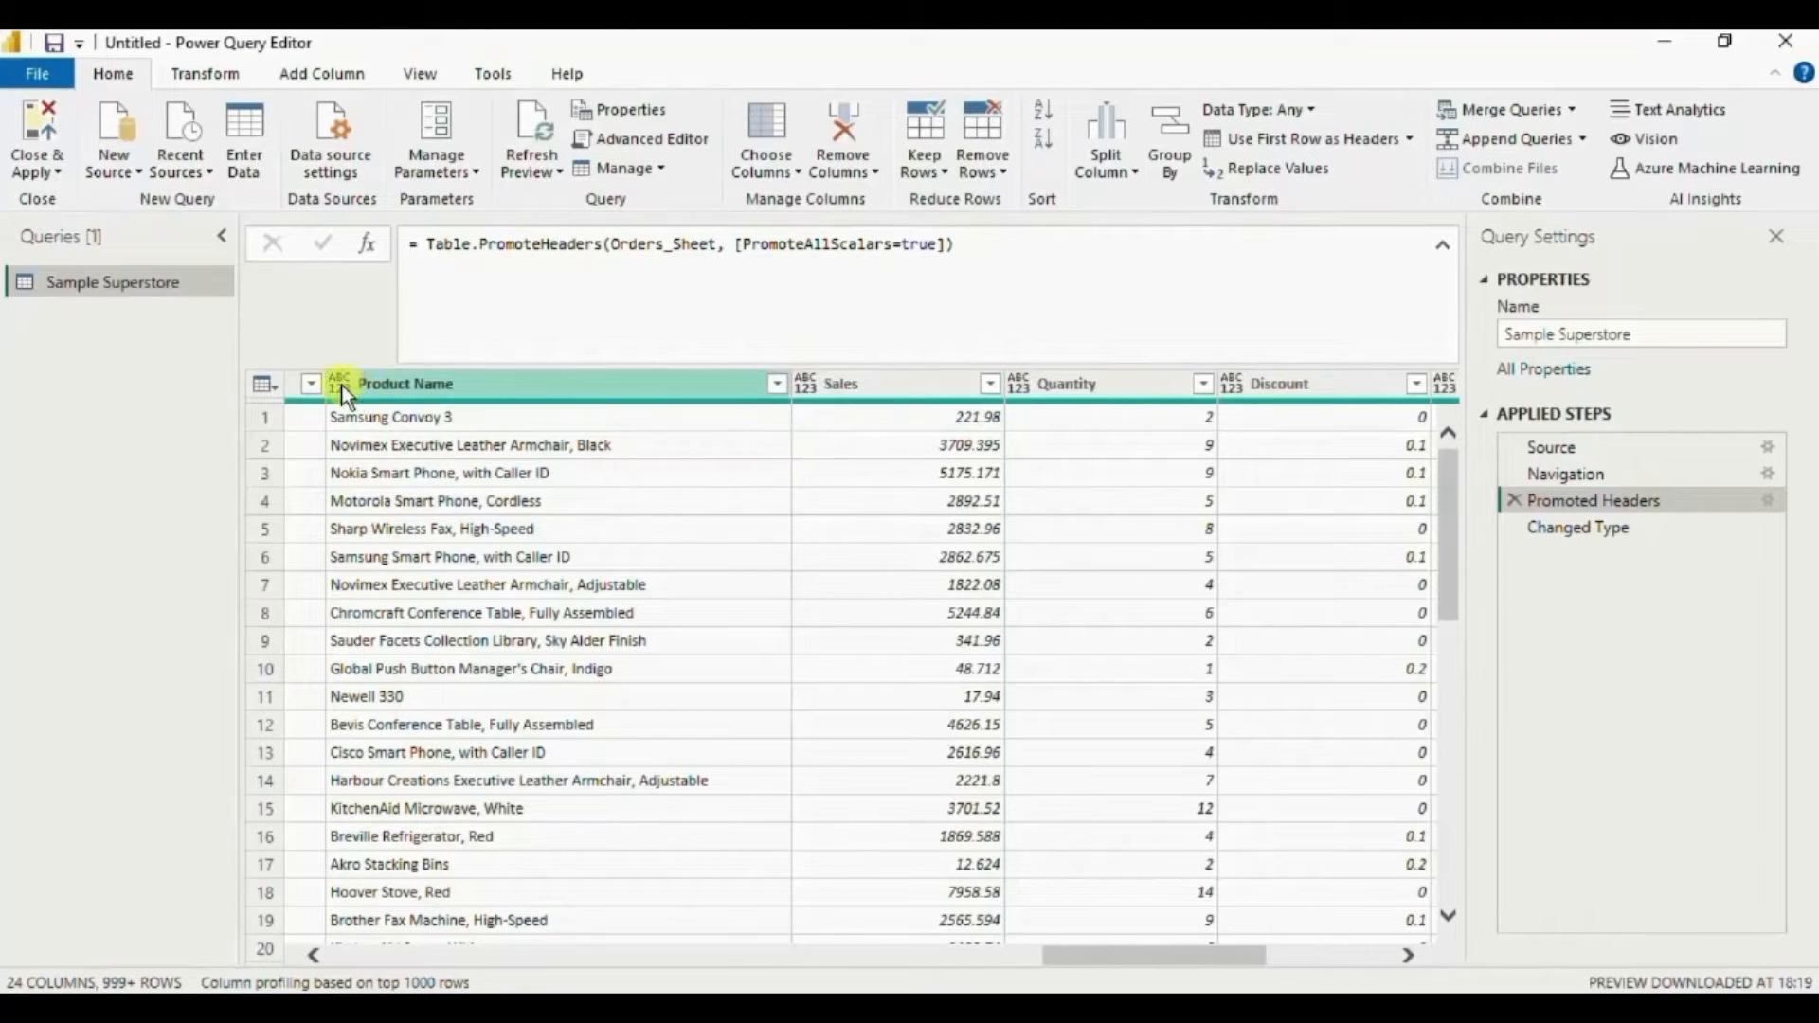
click(906, 383)
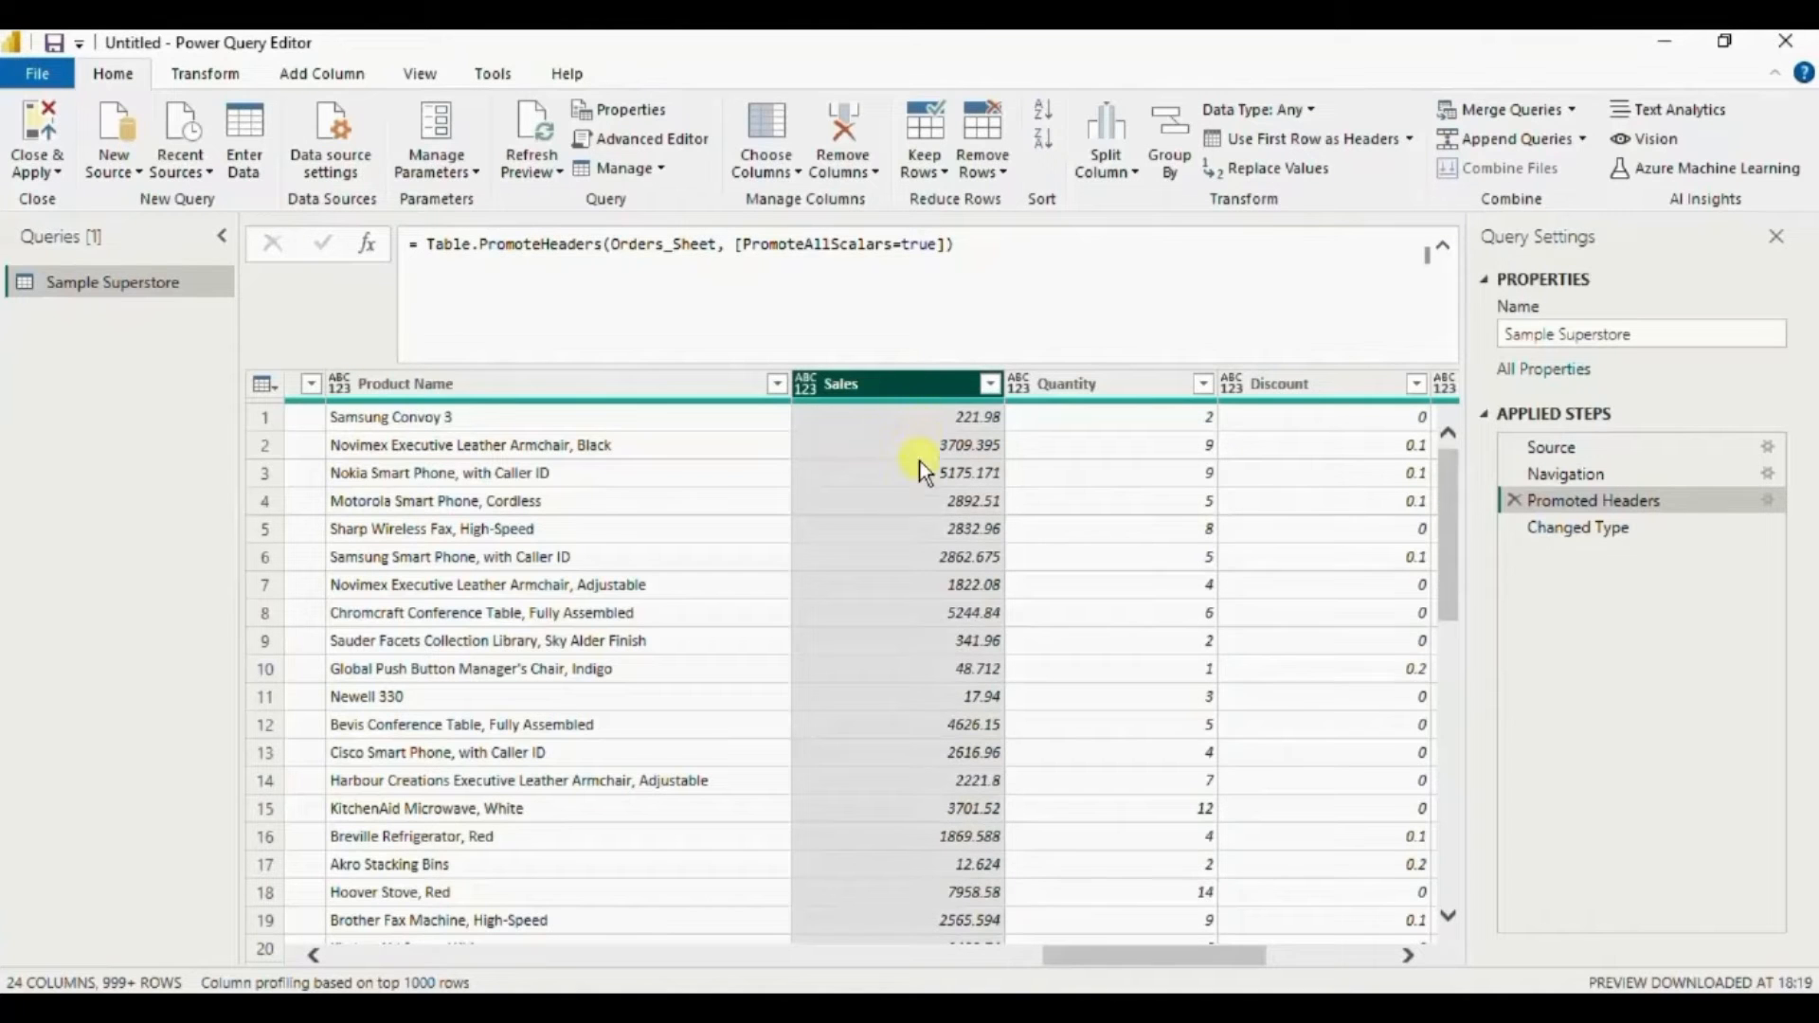
click(807, 385)
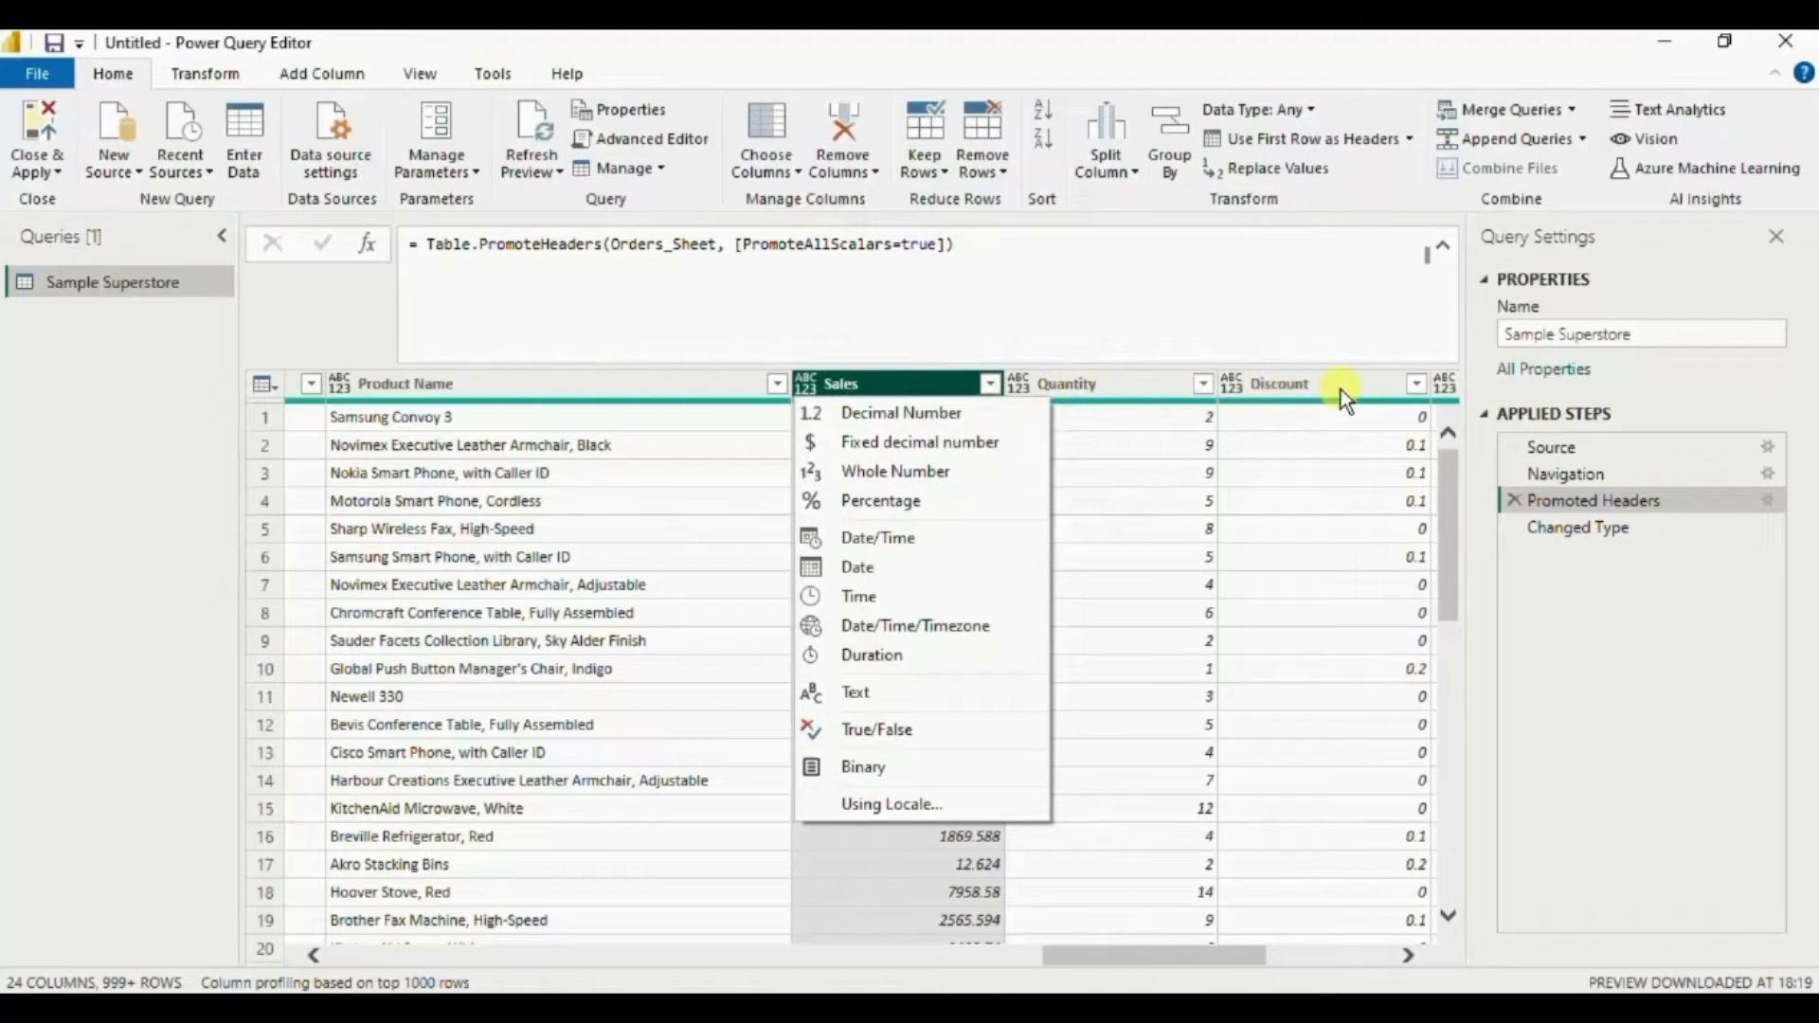
click(1578, 618)
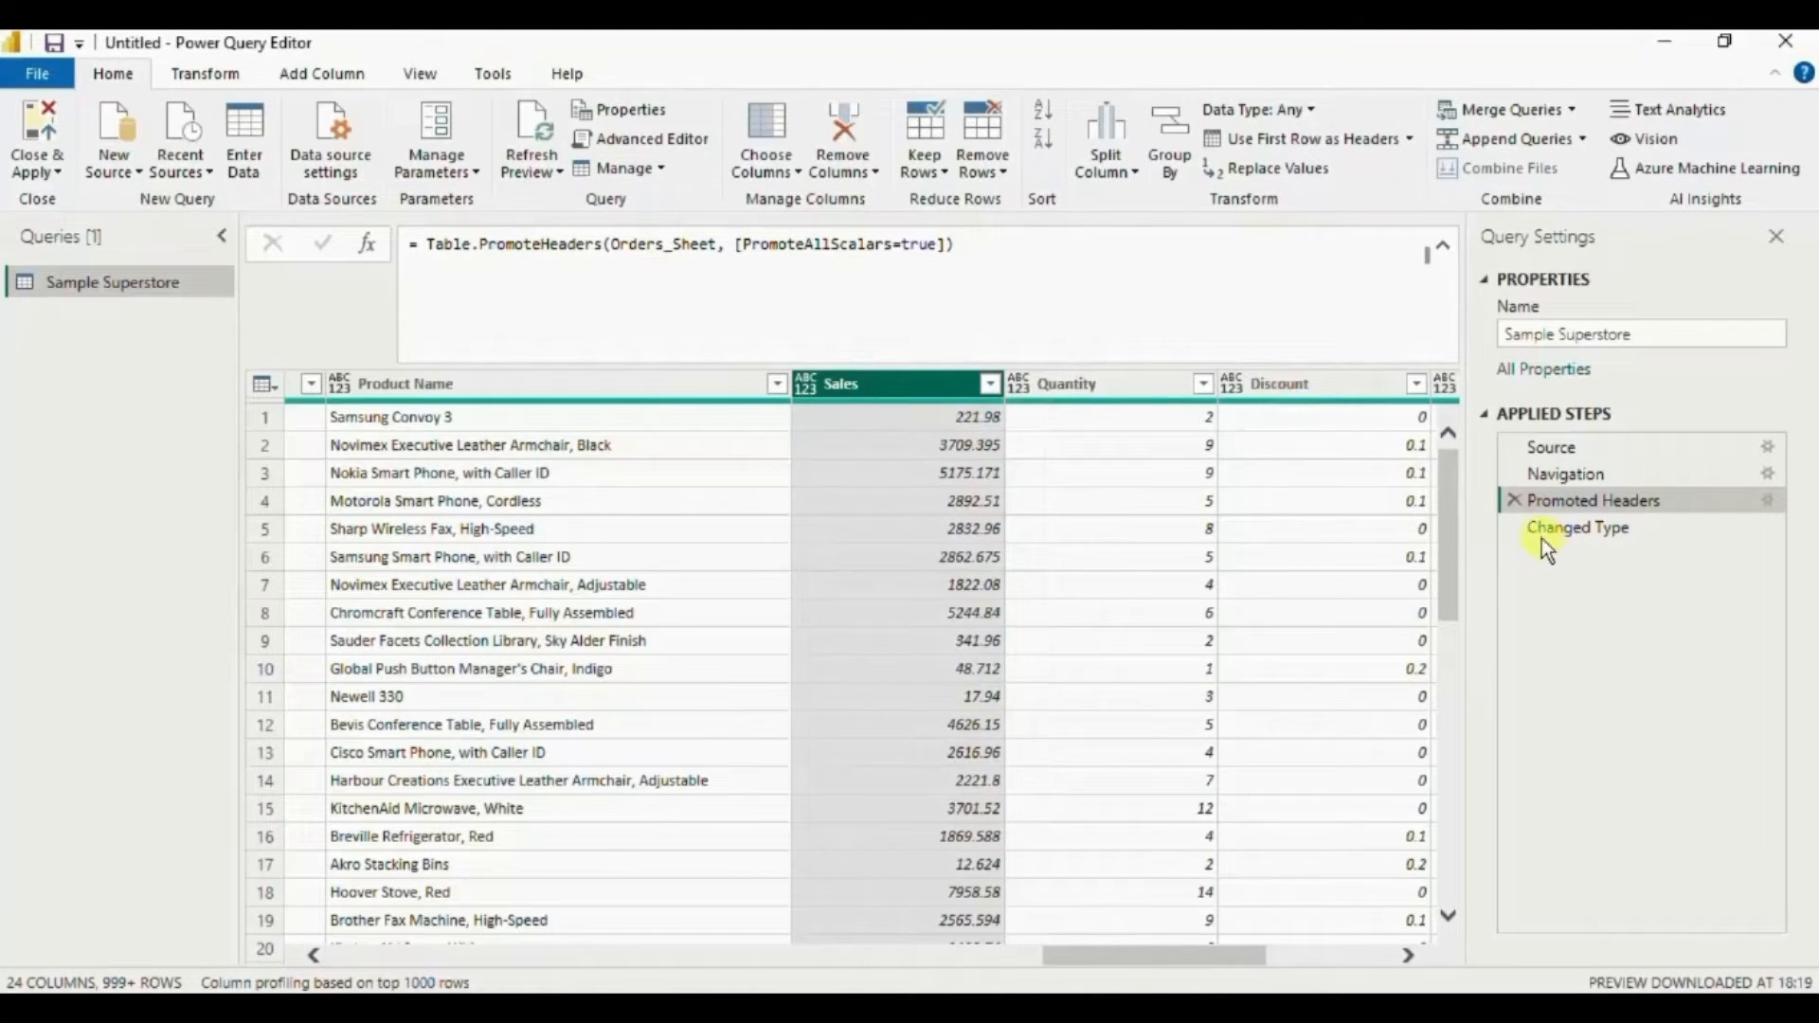
Review the Changed Type applied step and check the data types of the Sales and Quantity columns.
click(1578, 528)
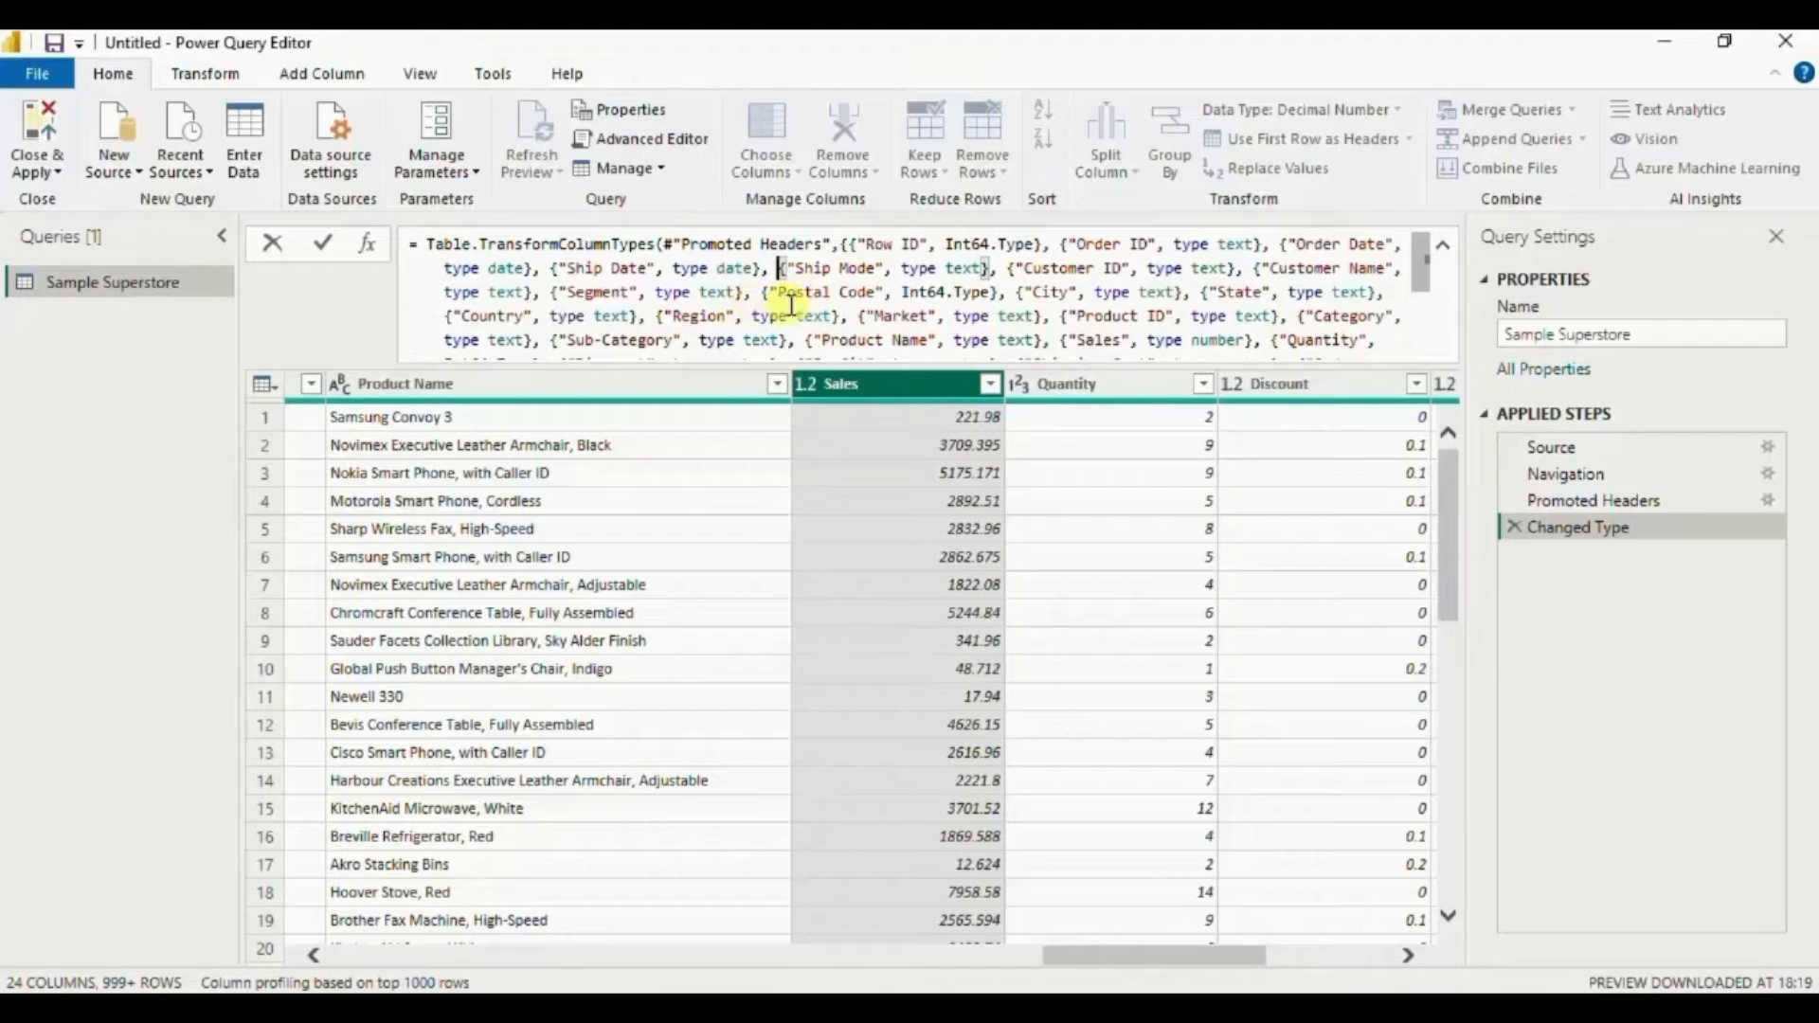
click(803, 383)
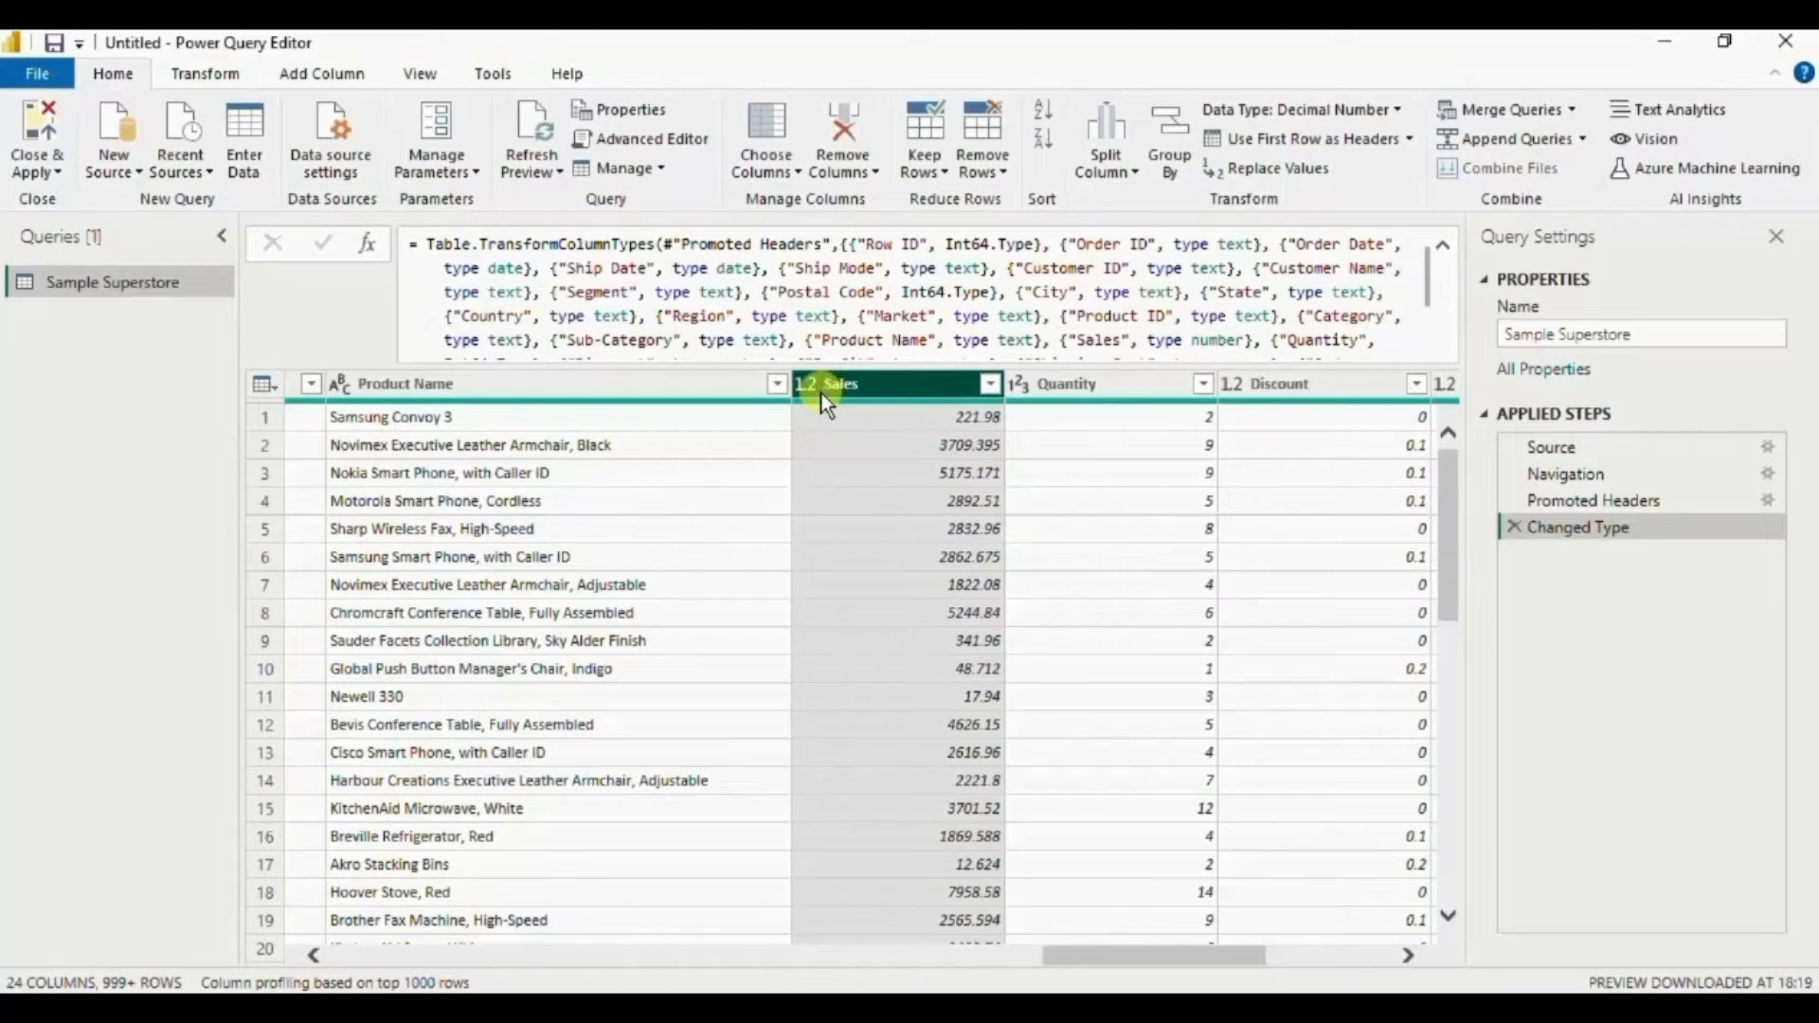
click(803, 383)
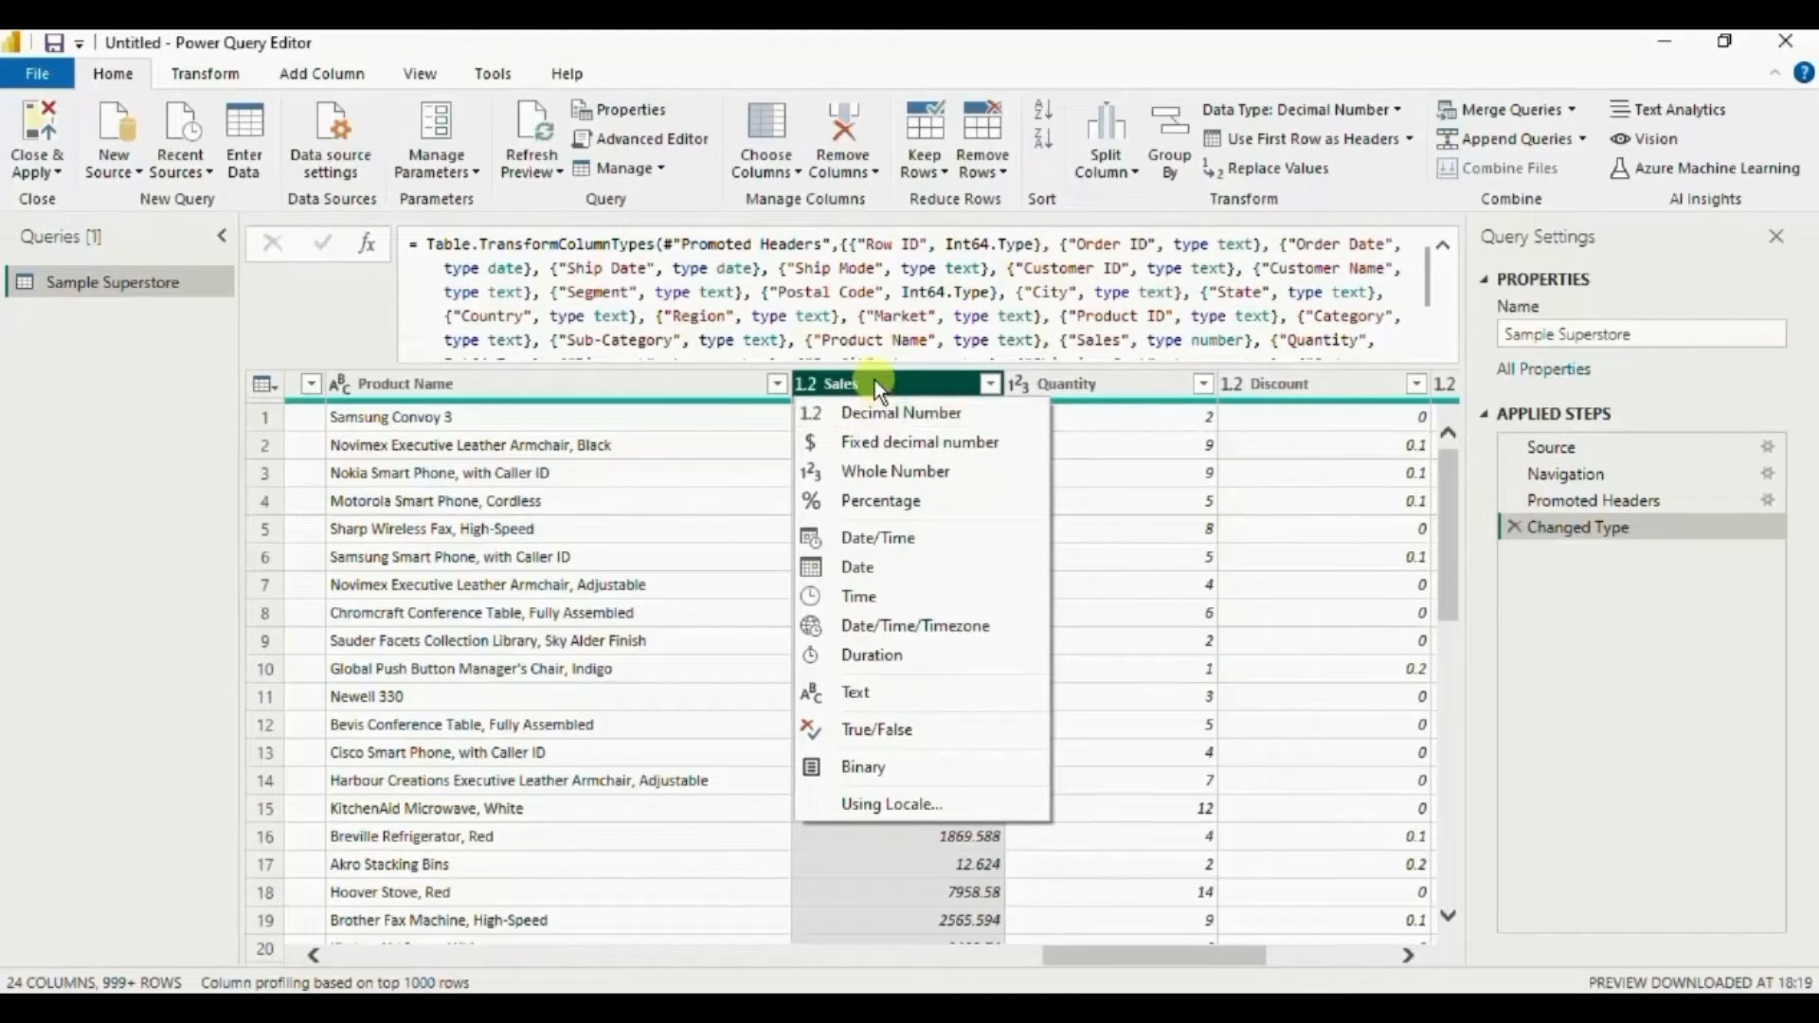
click(944, 405)
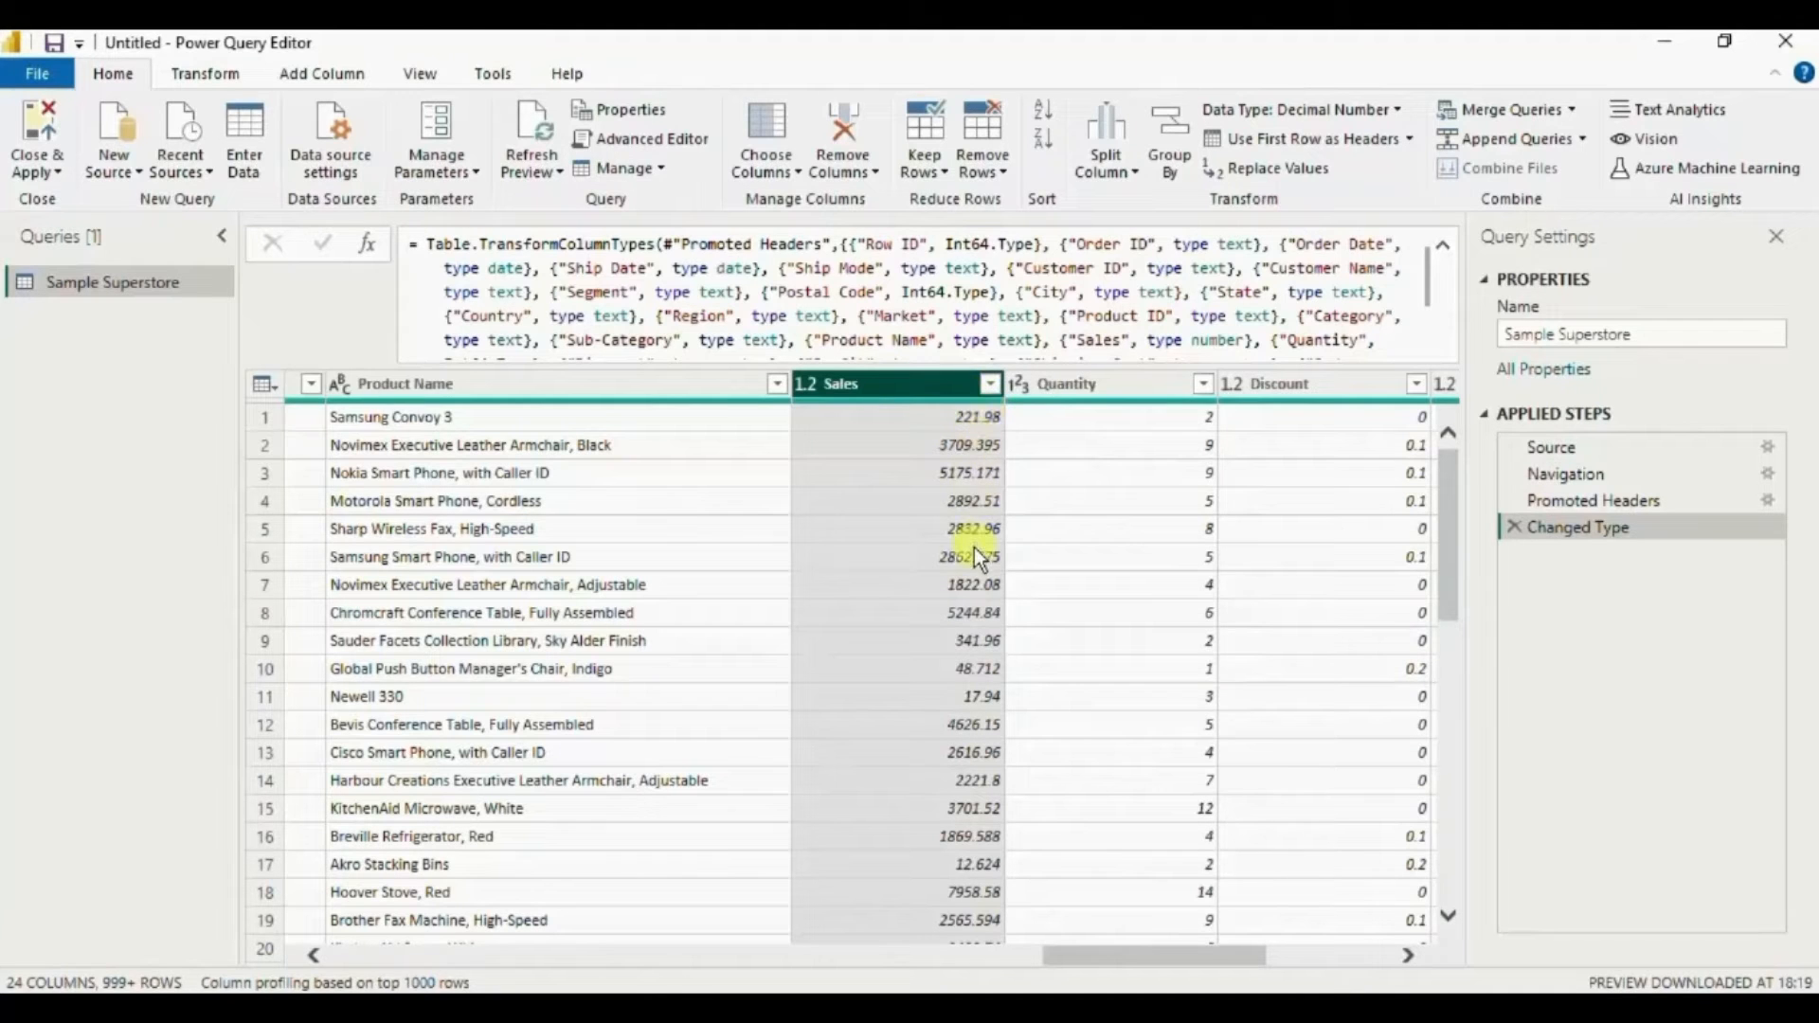
click(1020, 382)
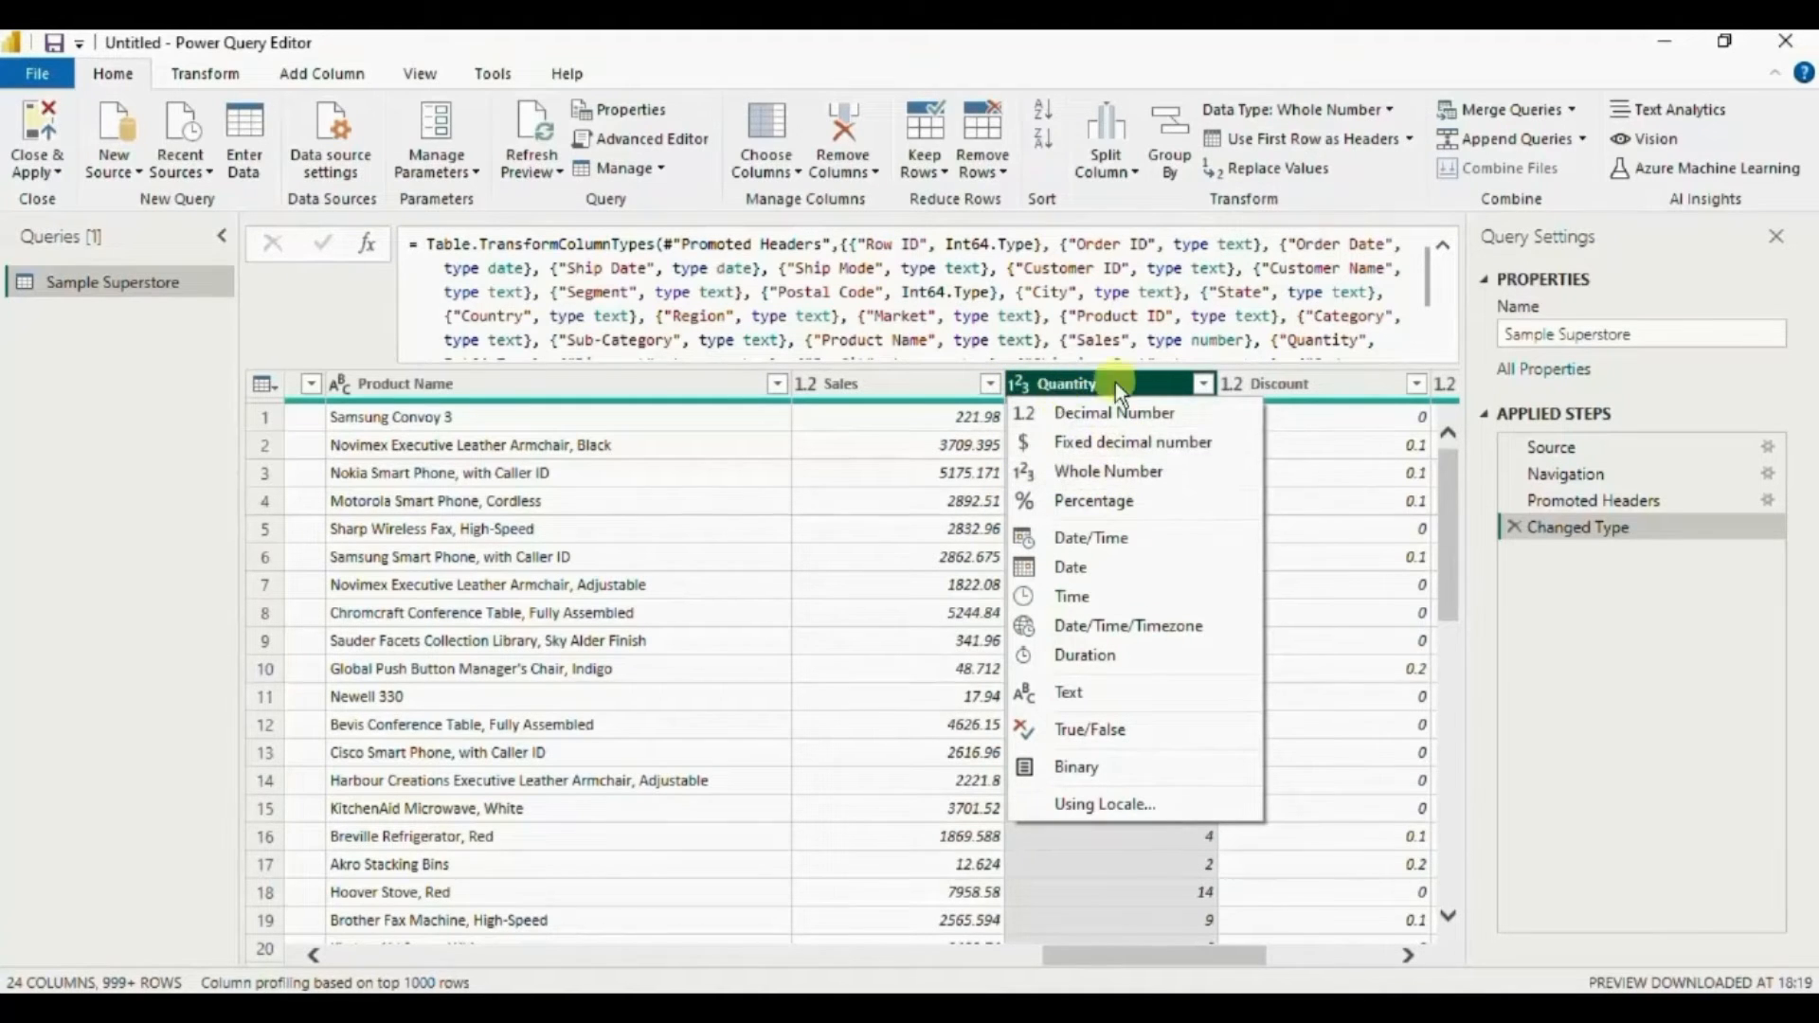
click(1078, 394)
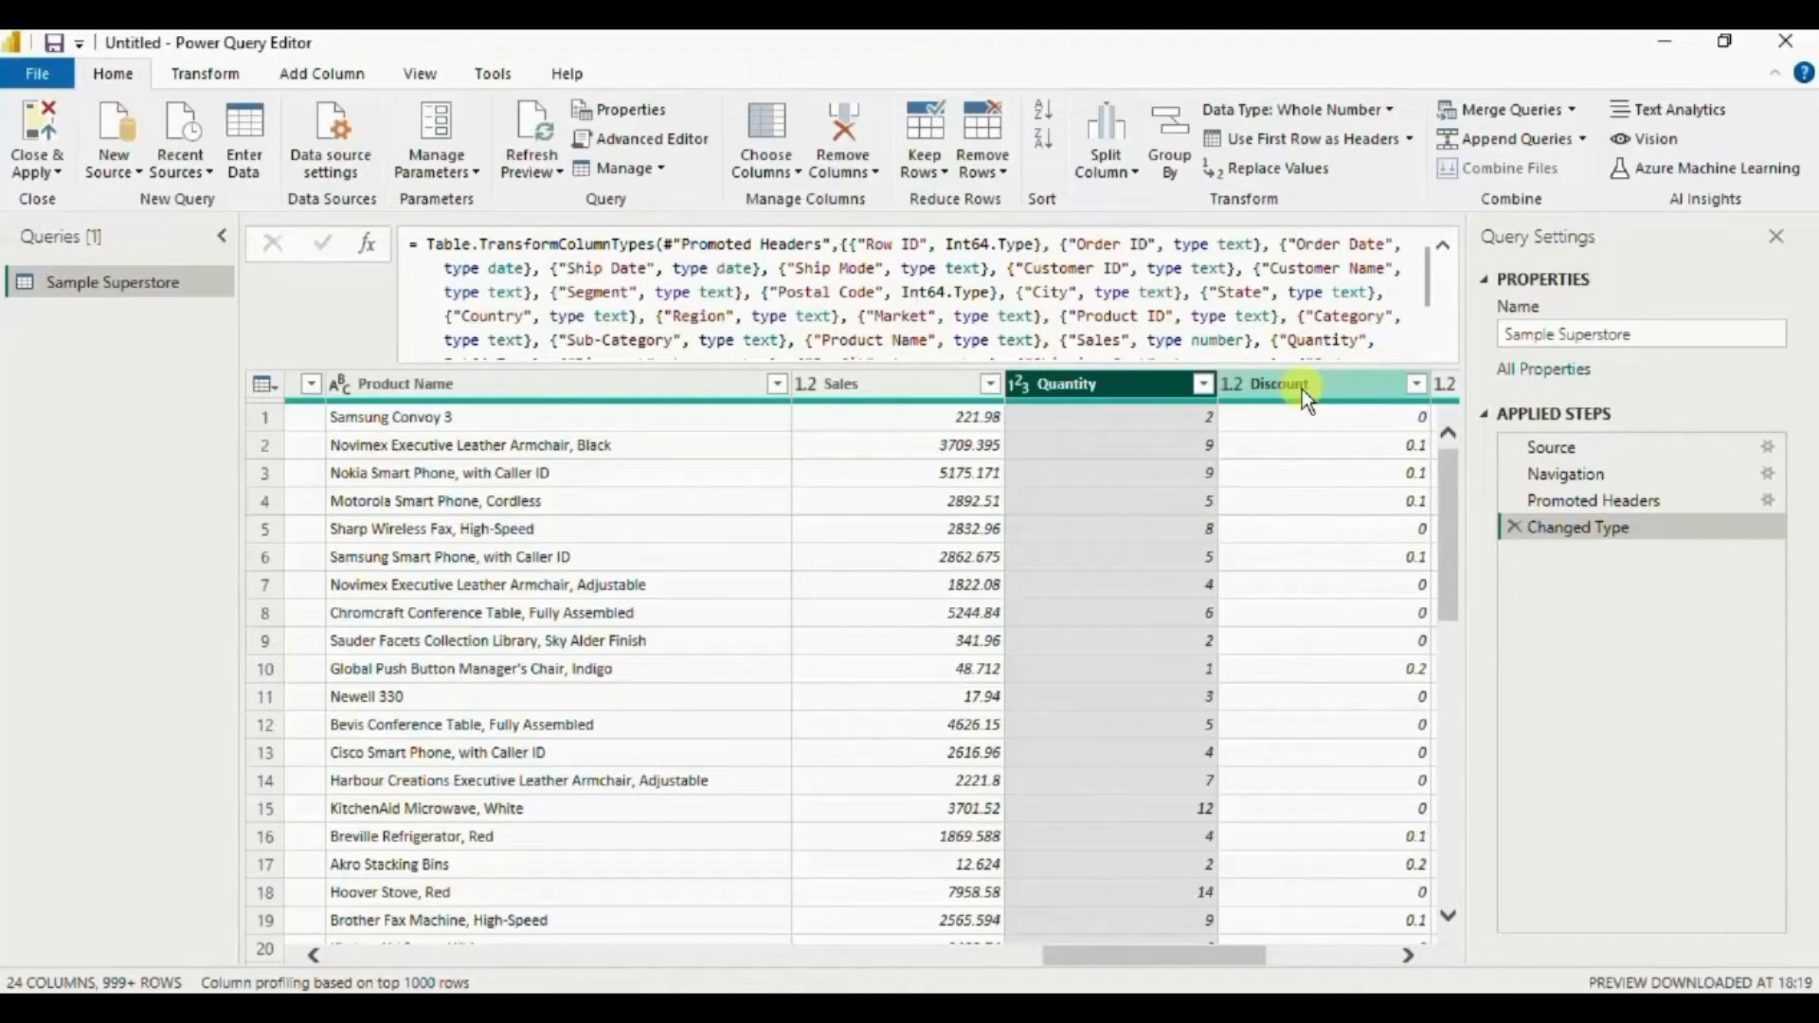
click(1015, 387)
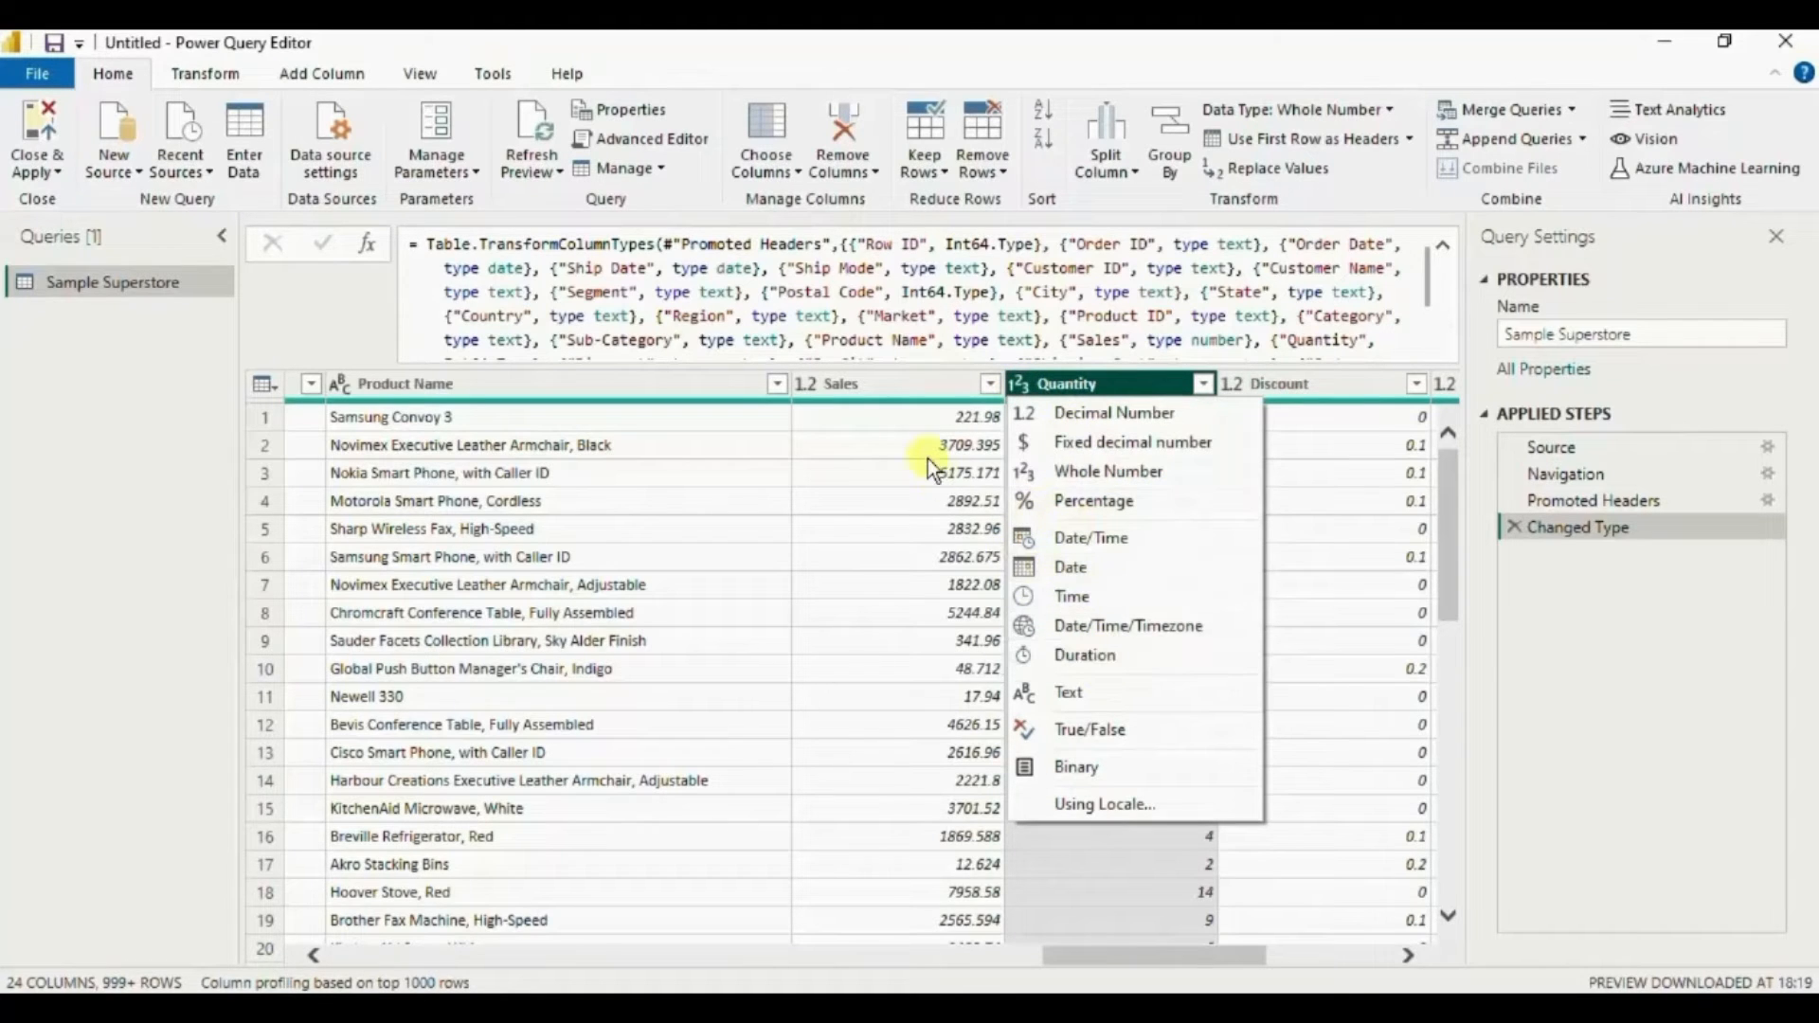
Convert the Sales column to Whole Number, adding the conversion as a new applied step, and check its data type.
click(805, 388)
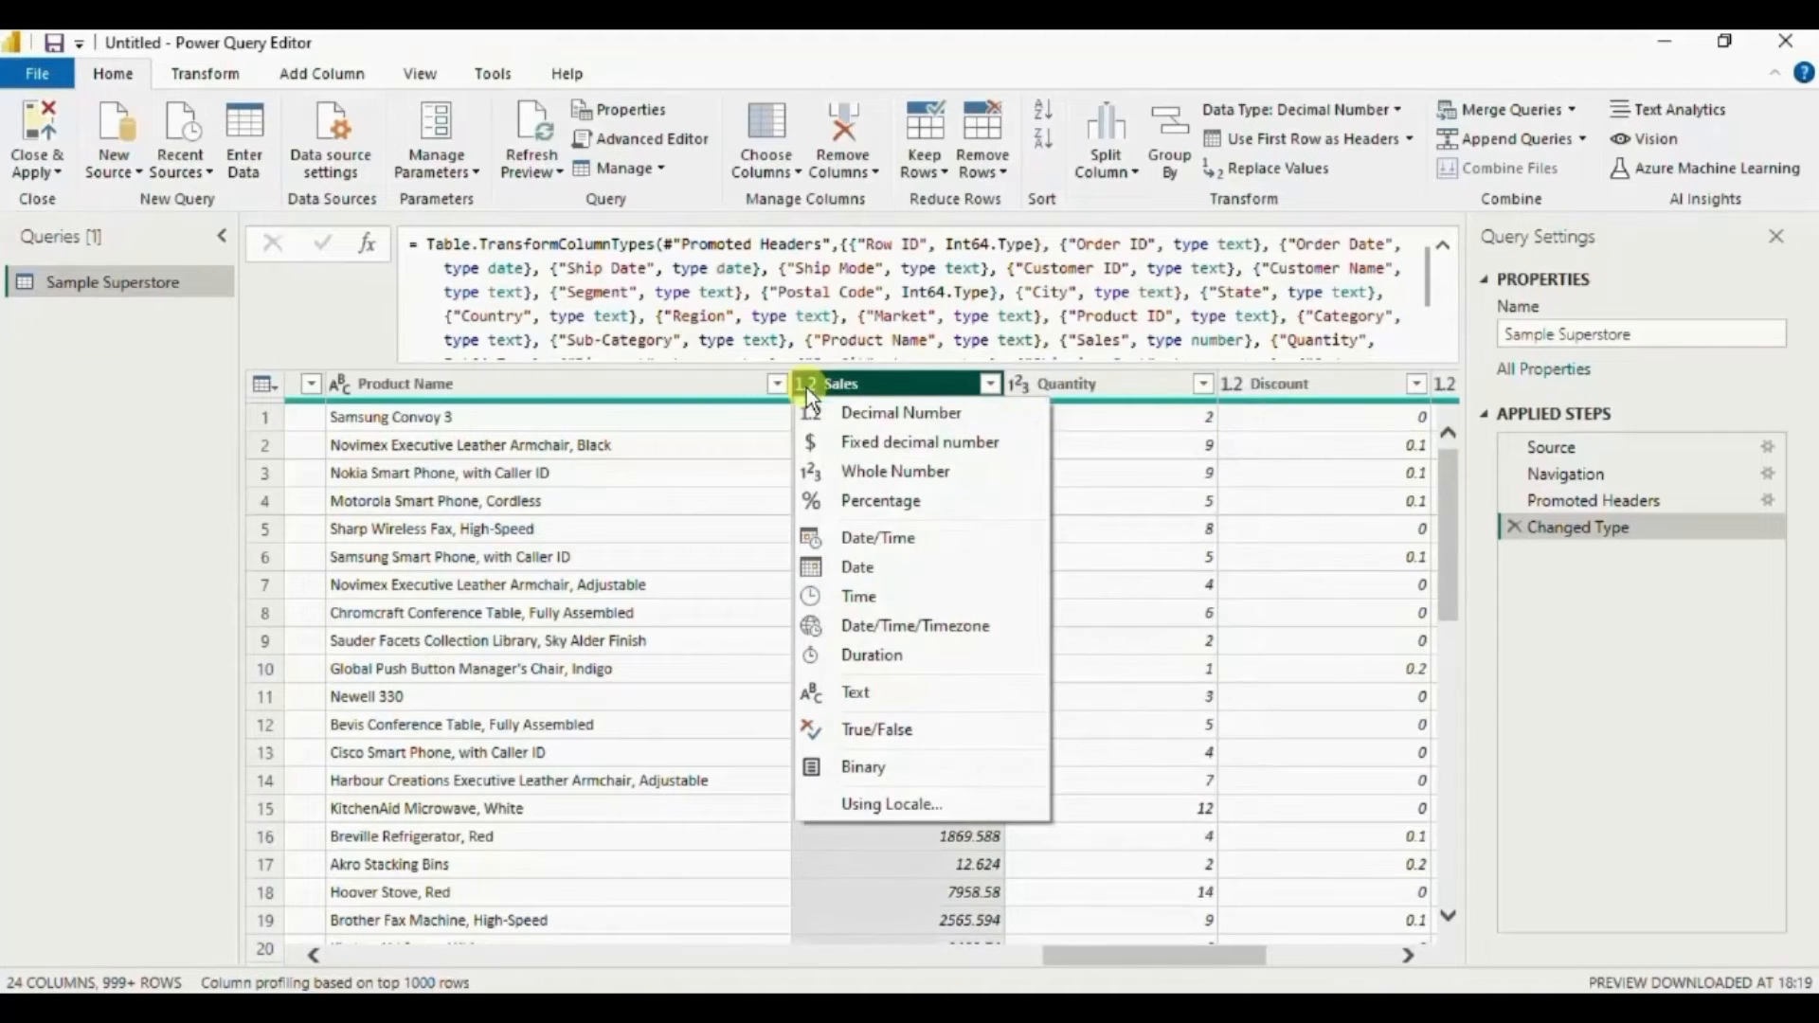
click(884, 466)
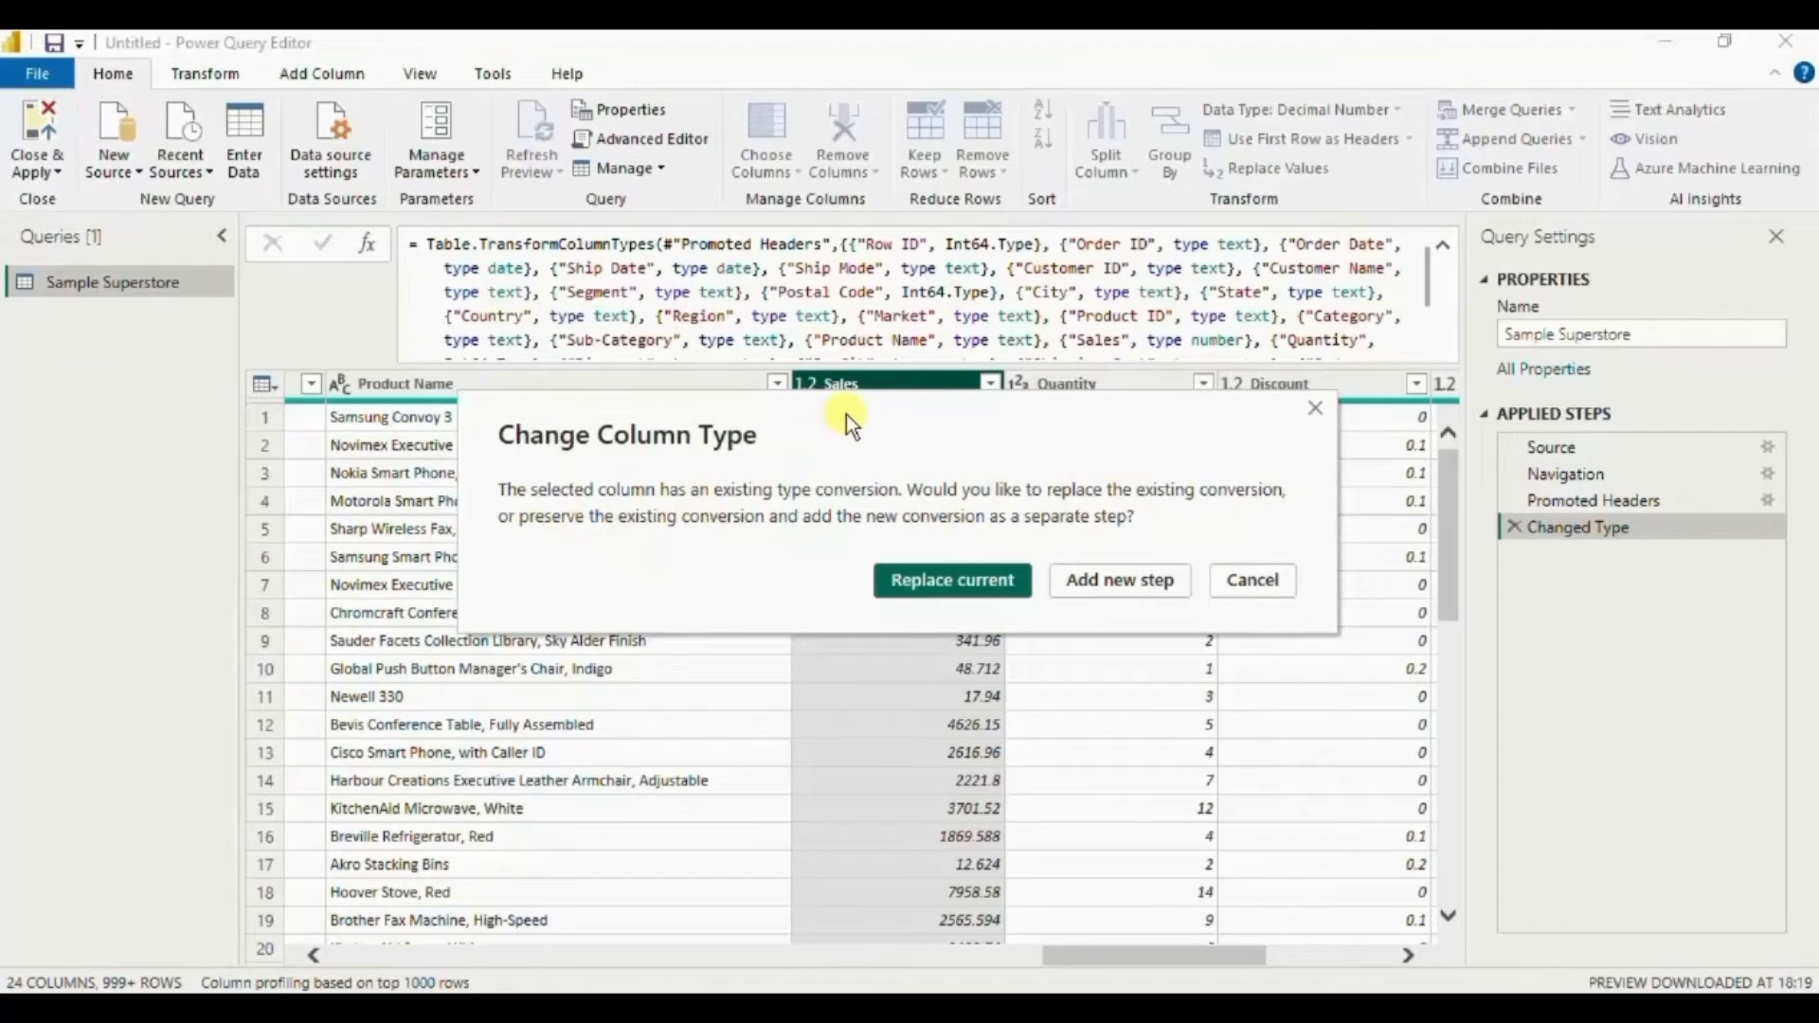
drag(844, 413, 854, 468)
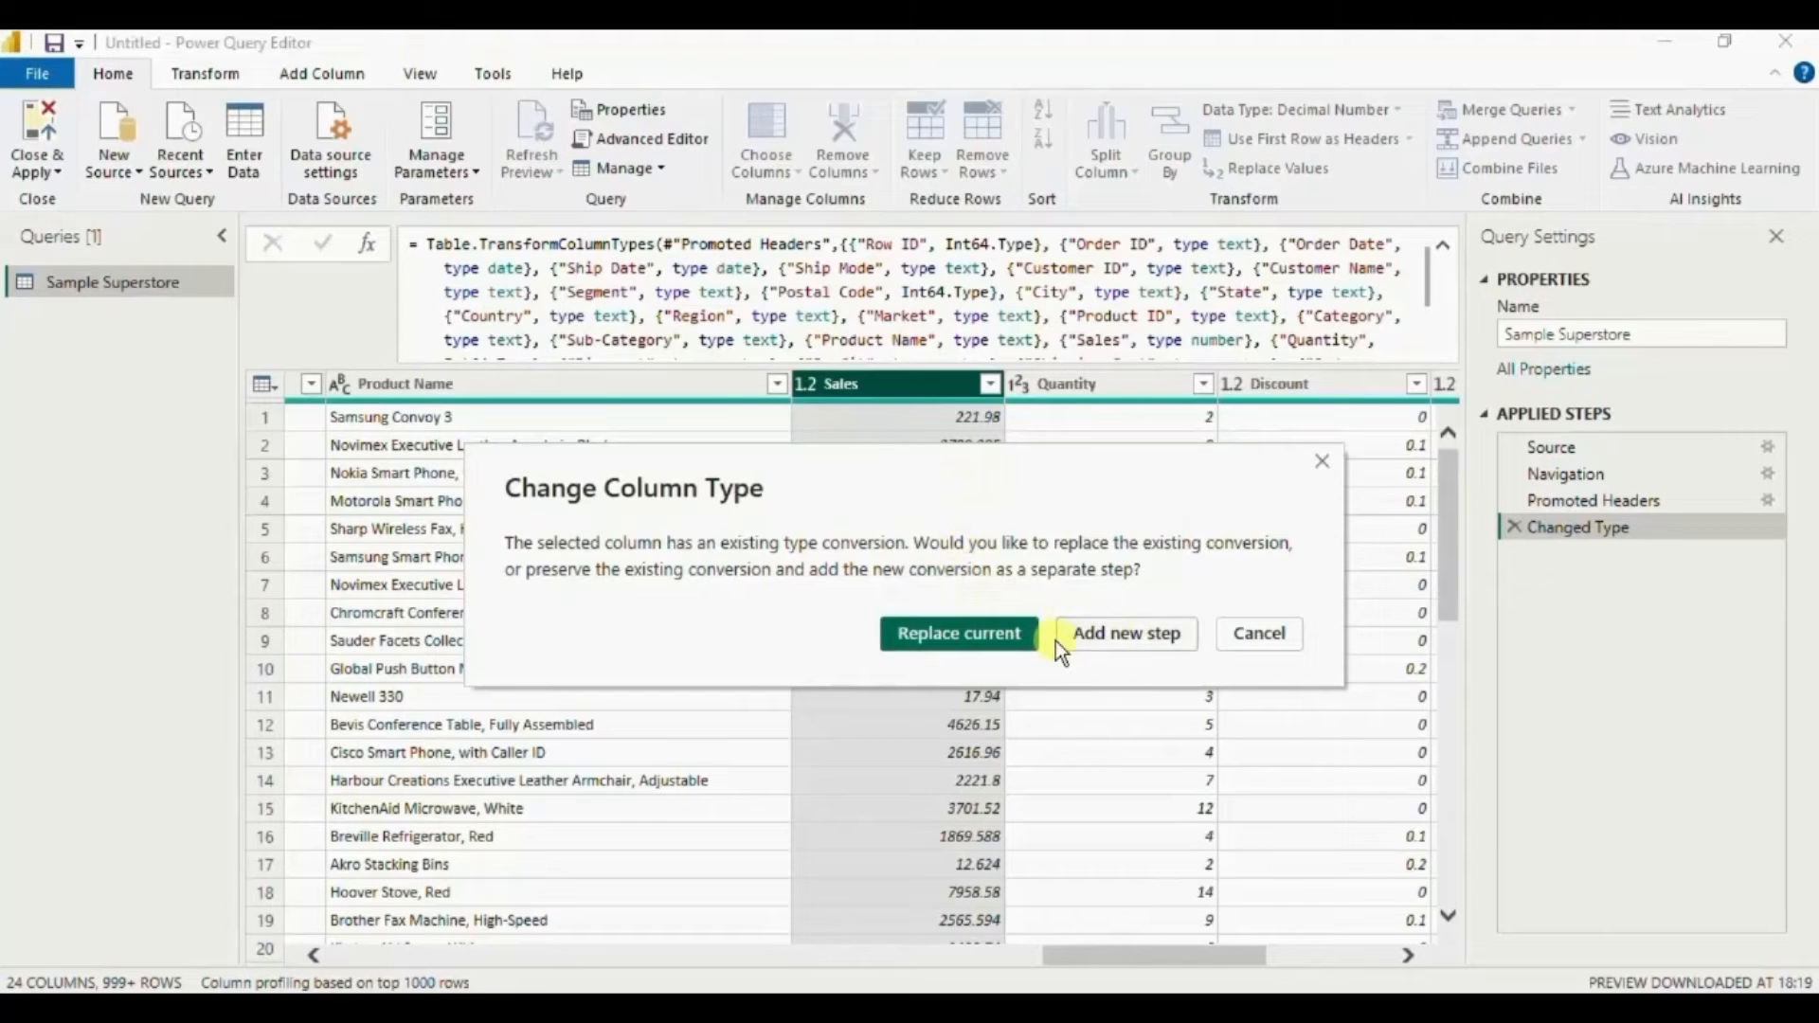
click(1107, 643)
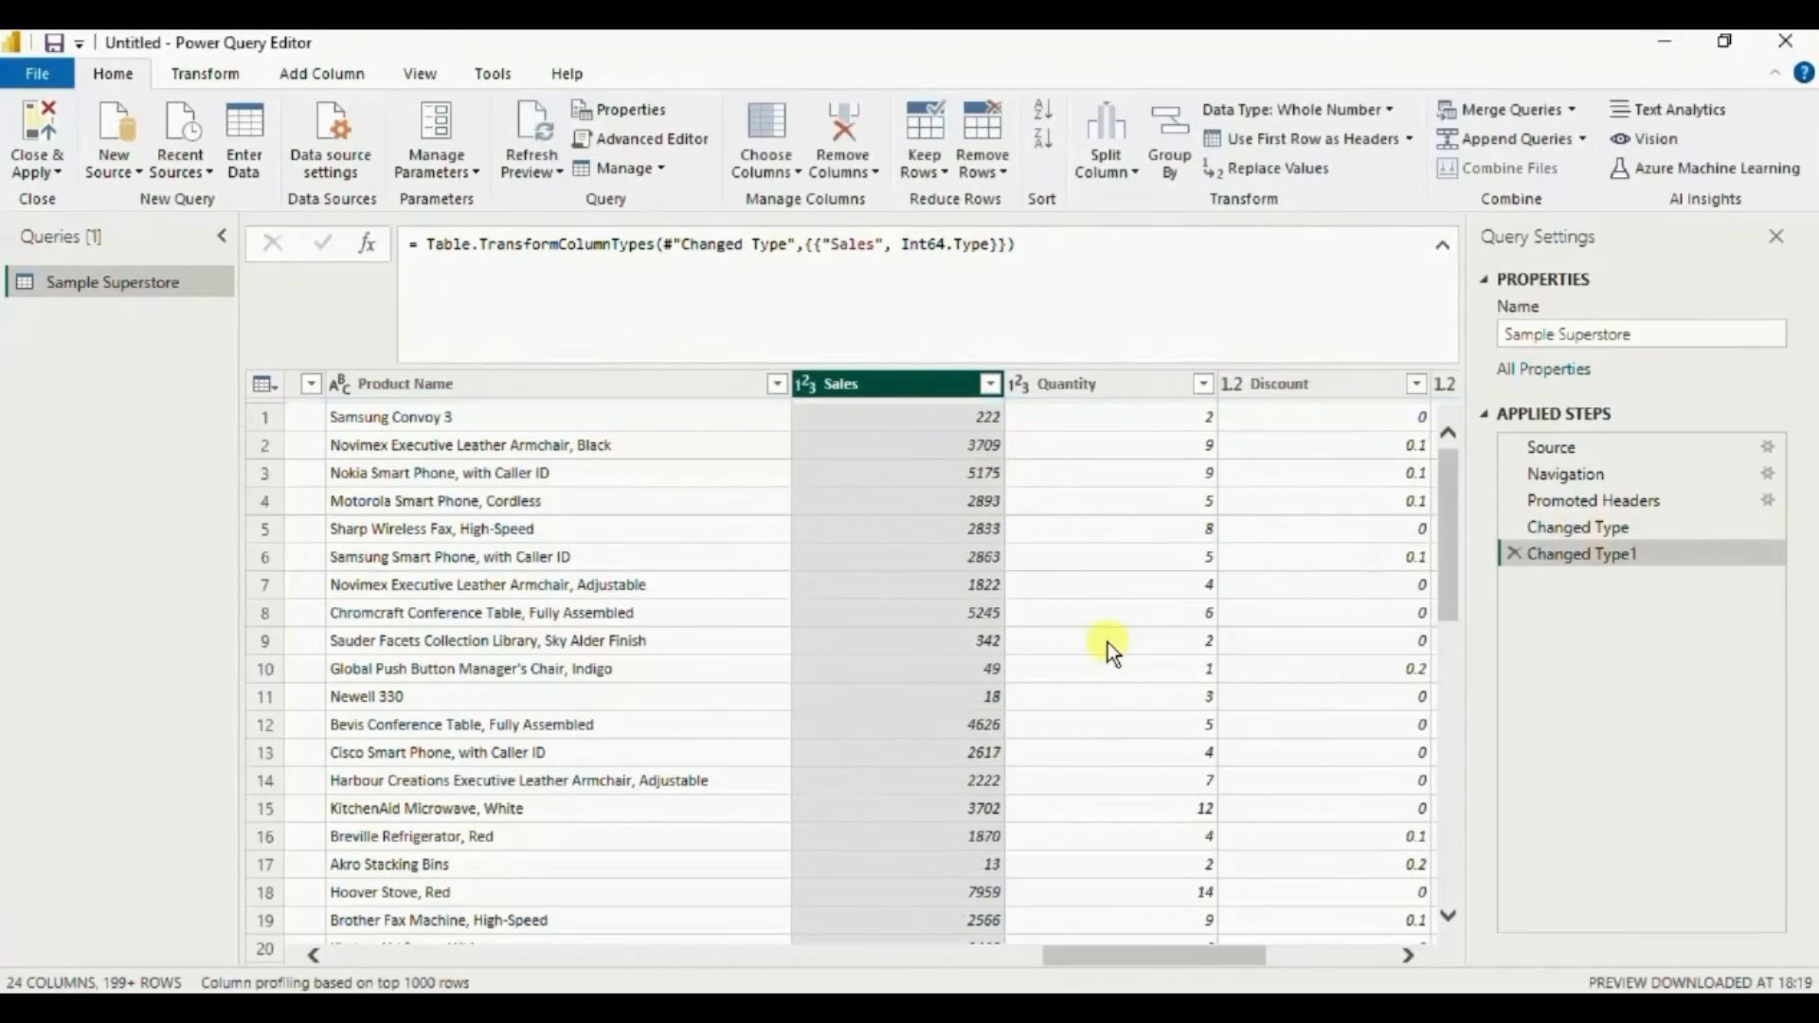
click(809, 383)
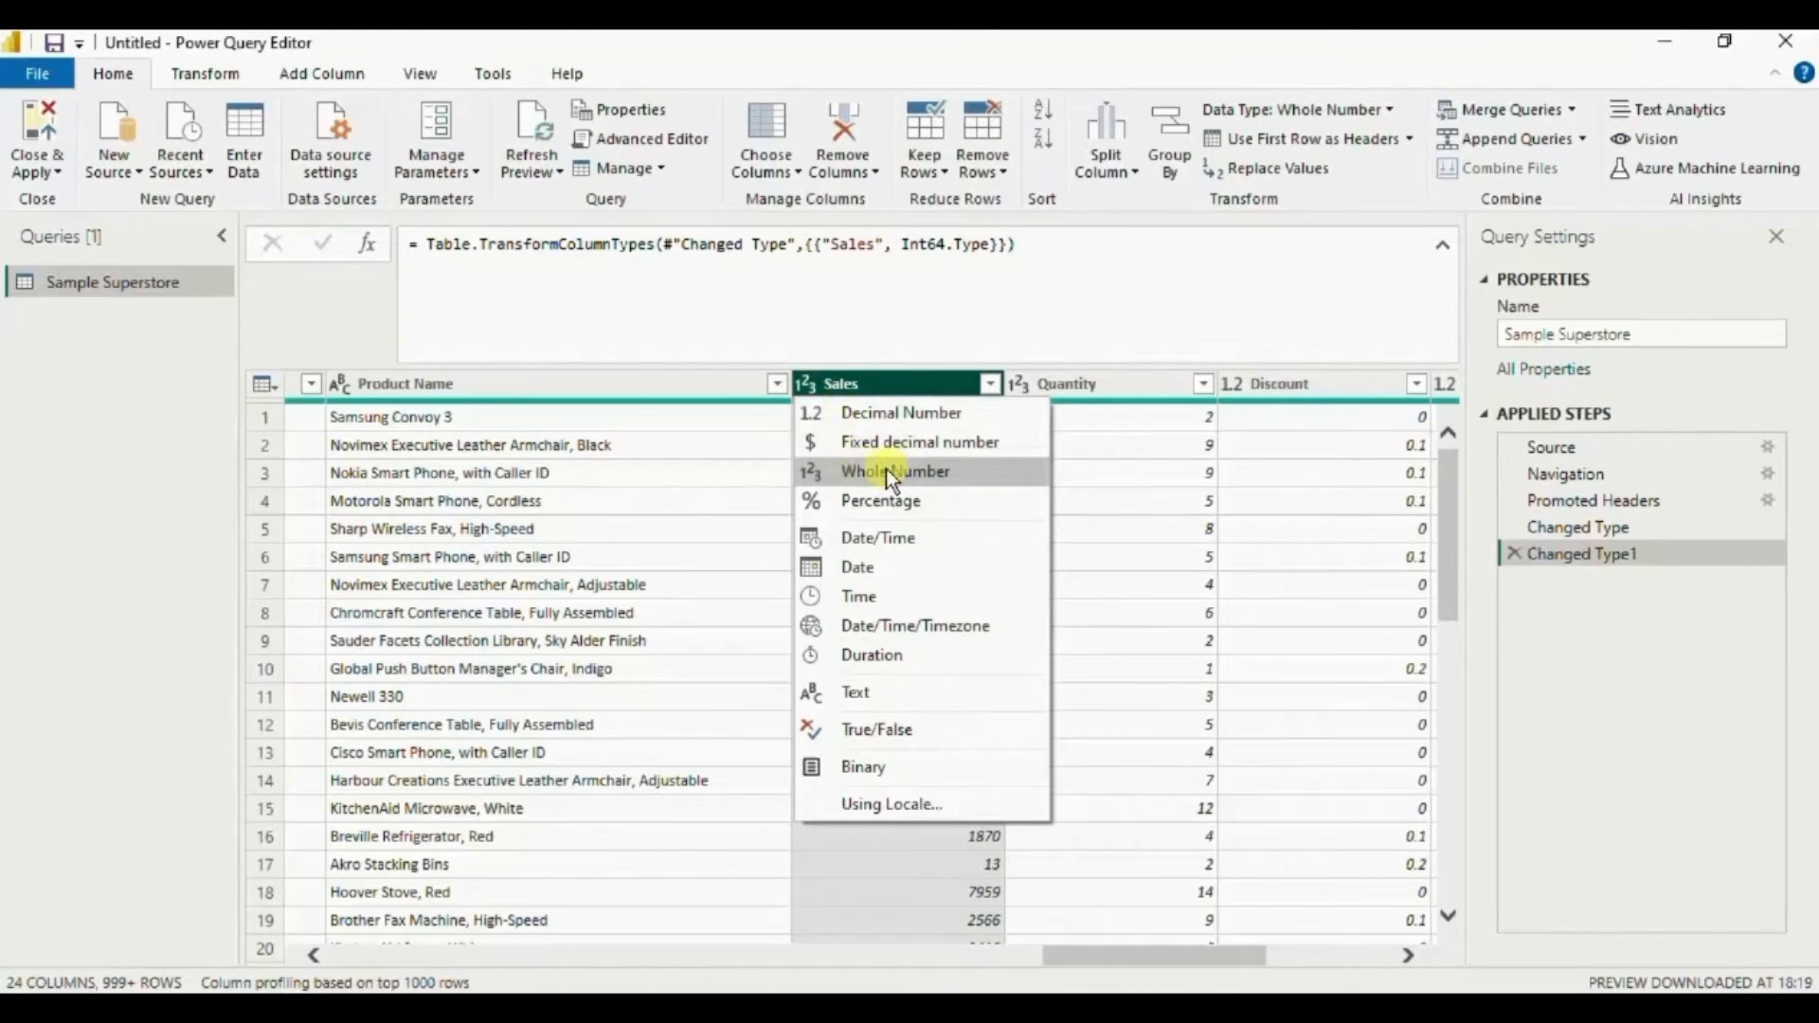
click(917, 383)
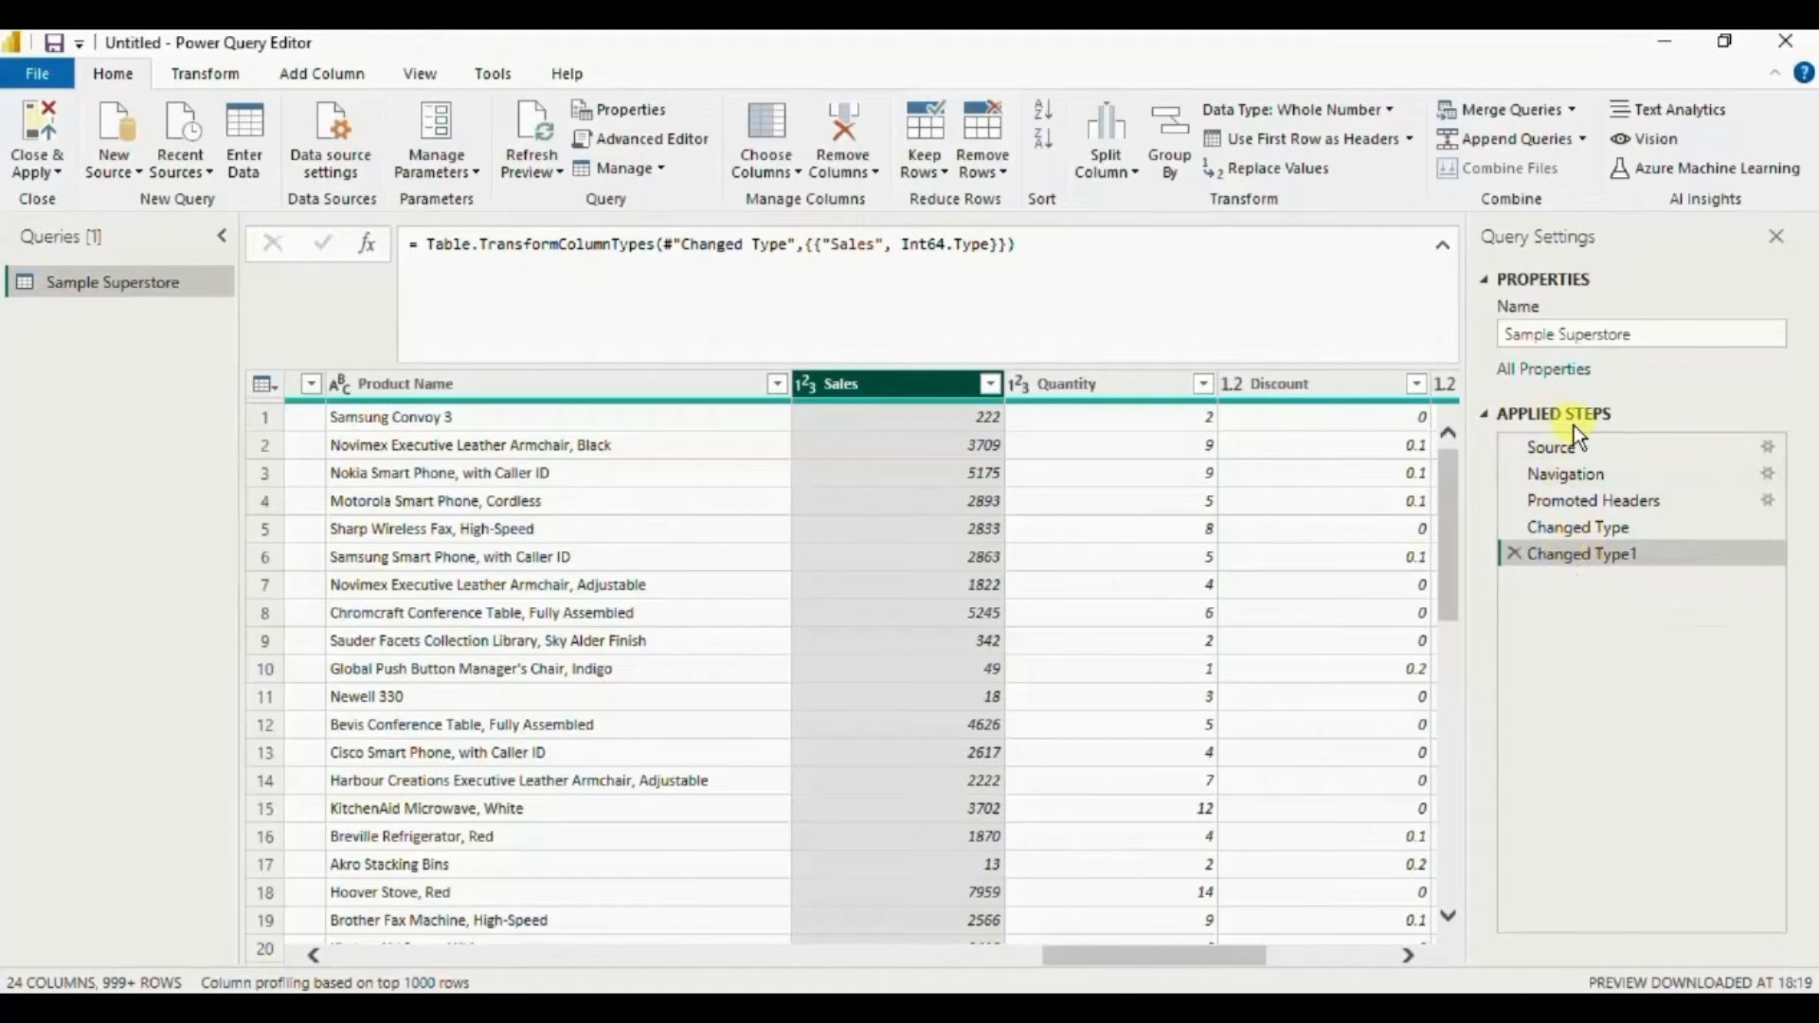
Rename the added Sales conversion step as Updated Type of Sales and delete that step from the query.
right_click(1616, 554)
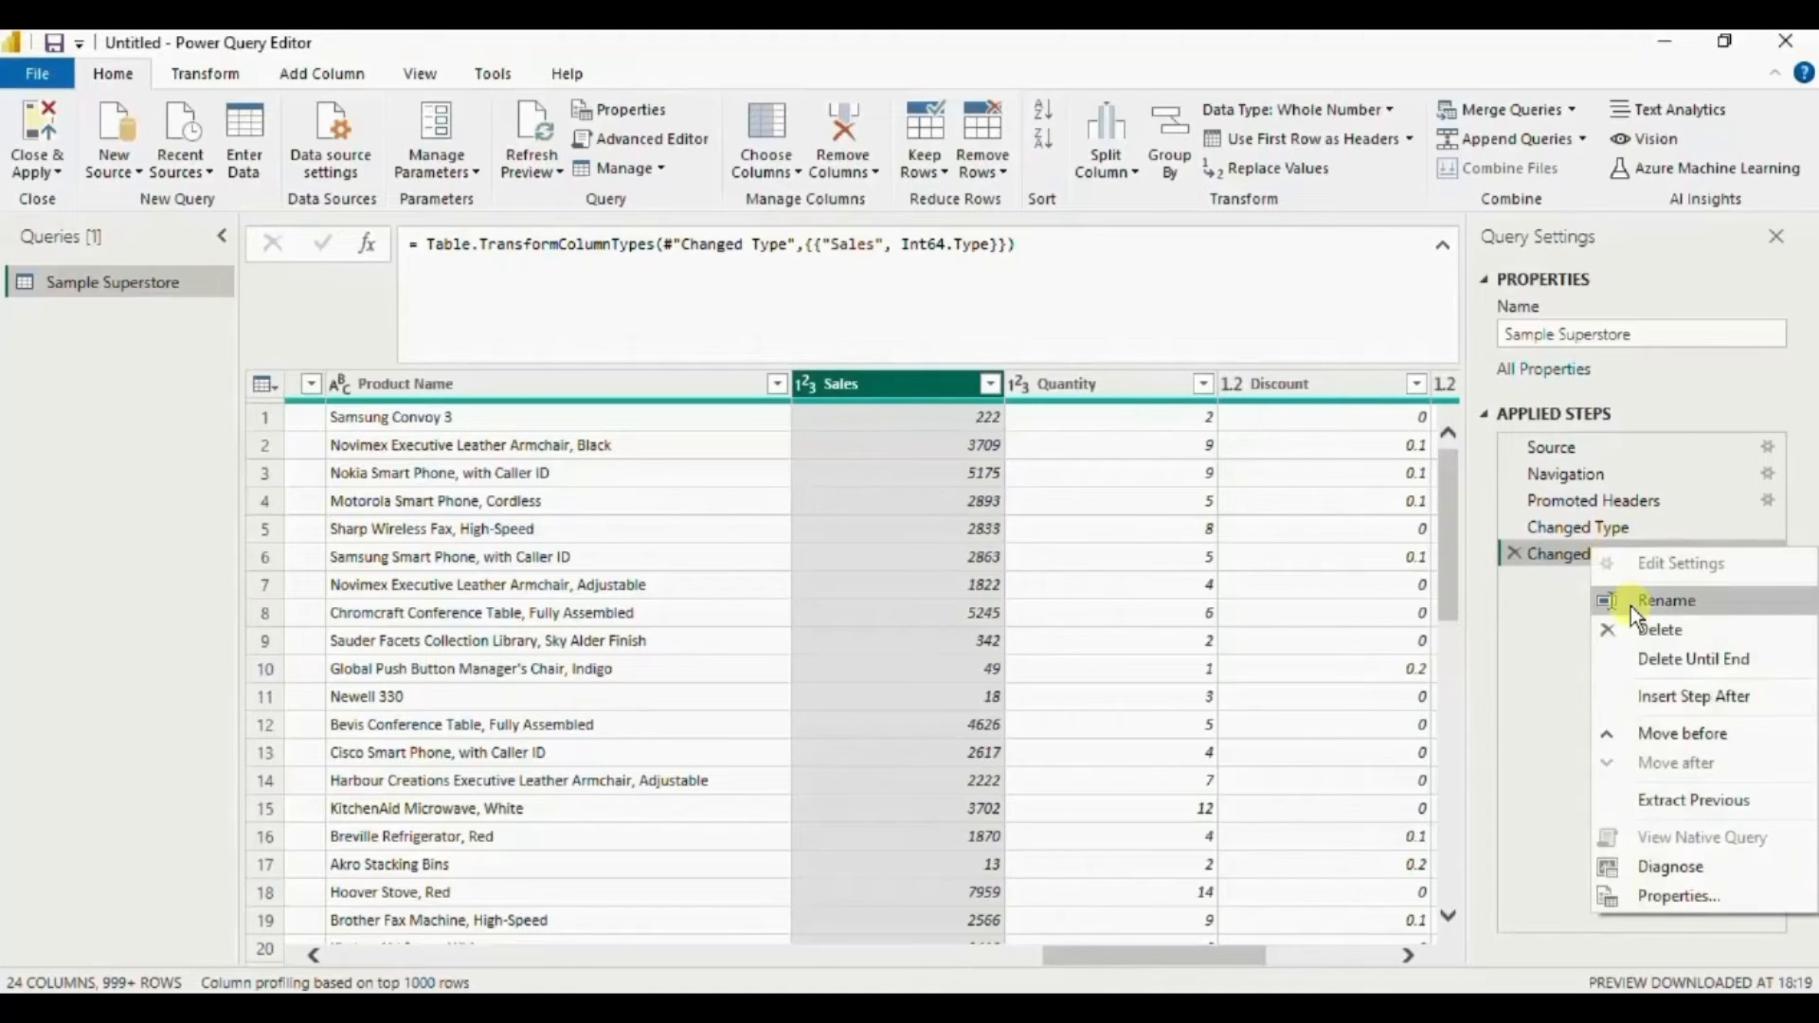
click(1673, 600)
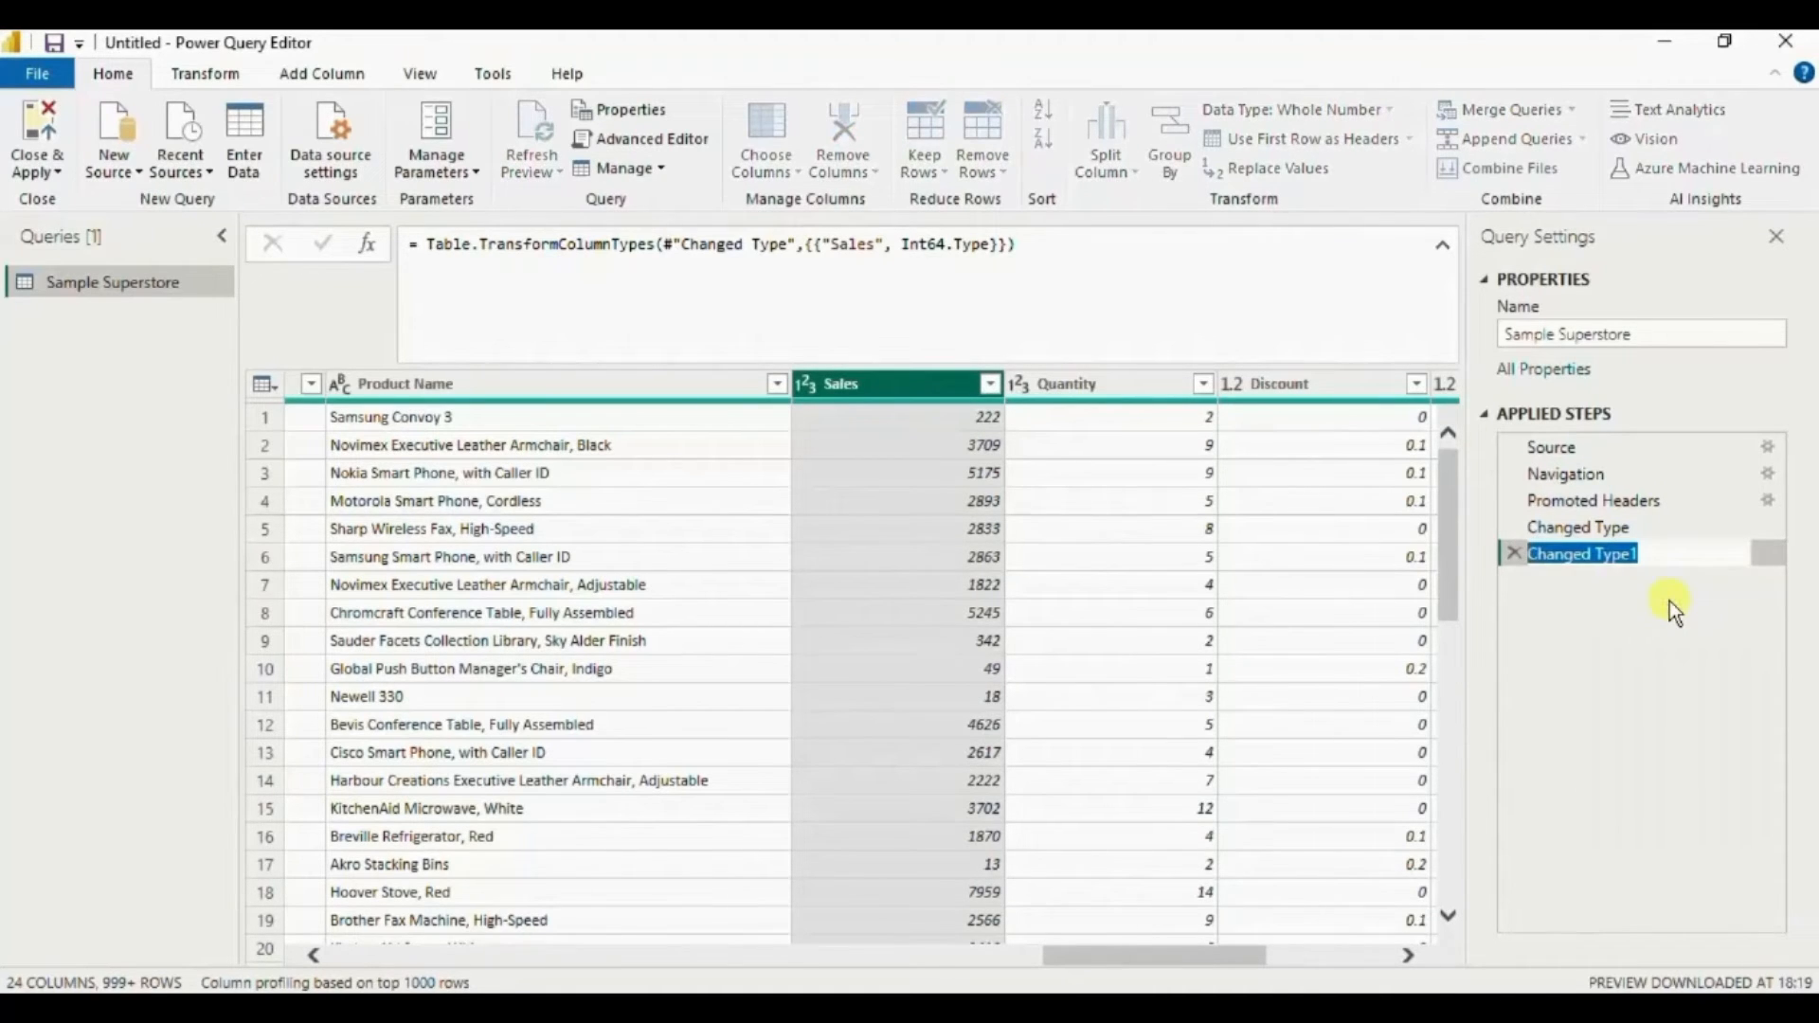
text(Update)
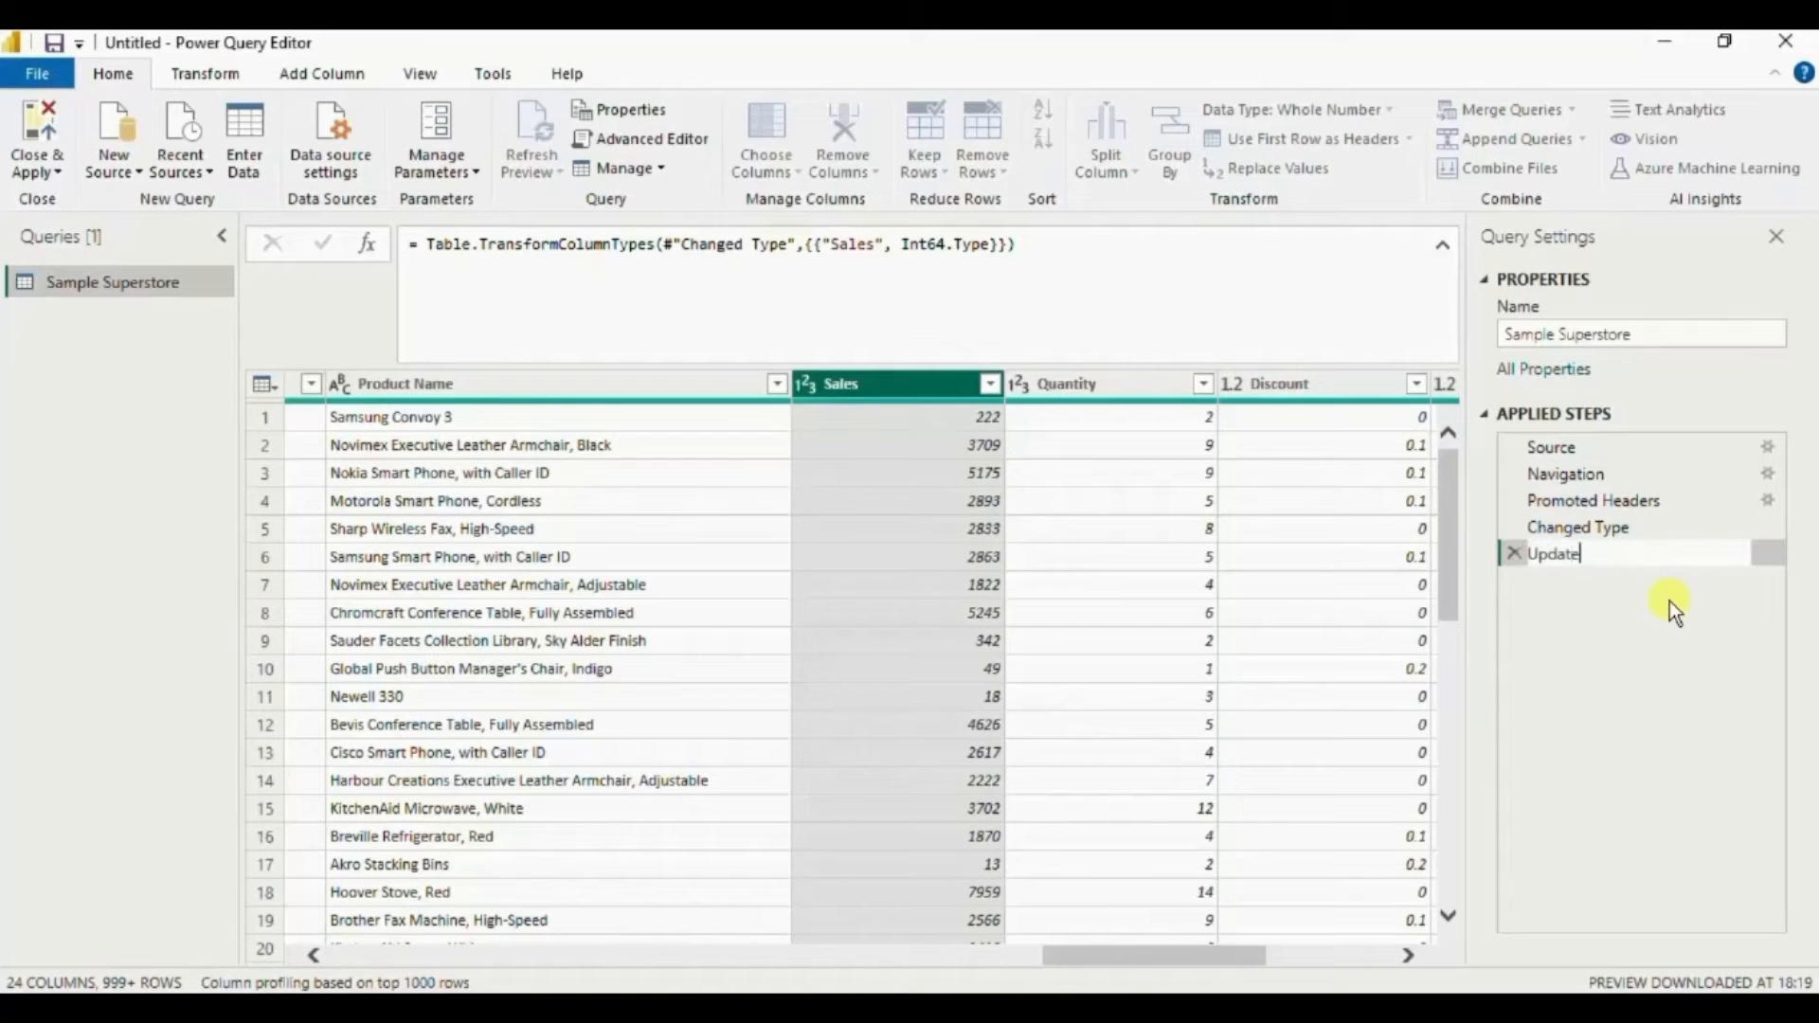
text(d D)
key(BackSpace)
text(Type of Sales)
key(Return)
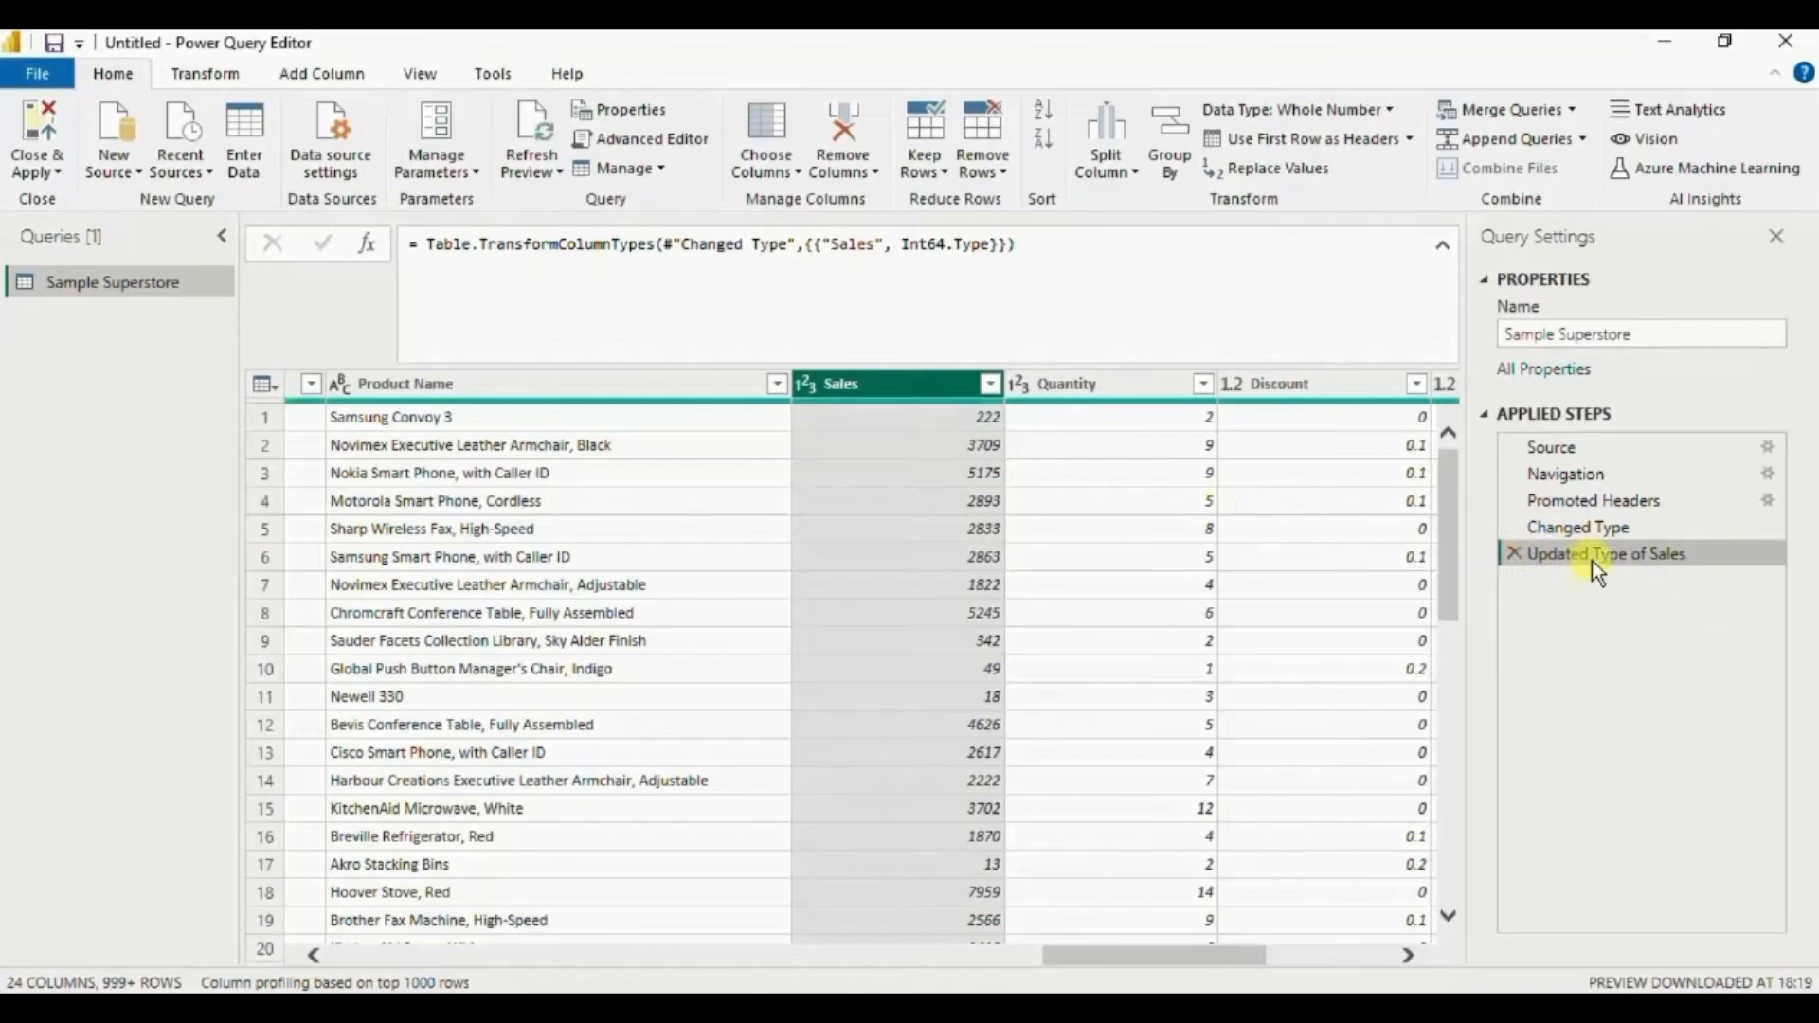
click(1513, 554)
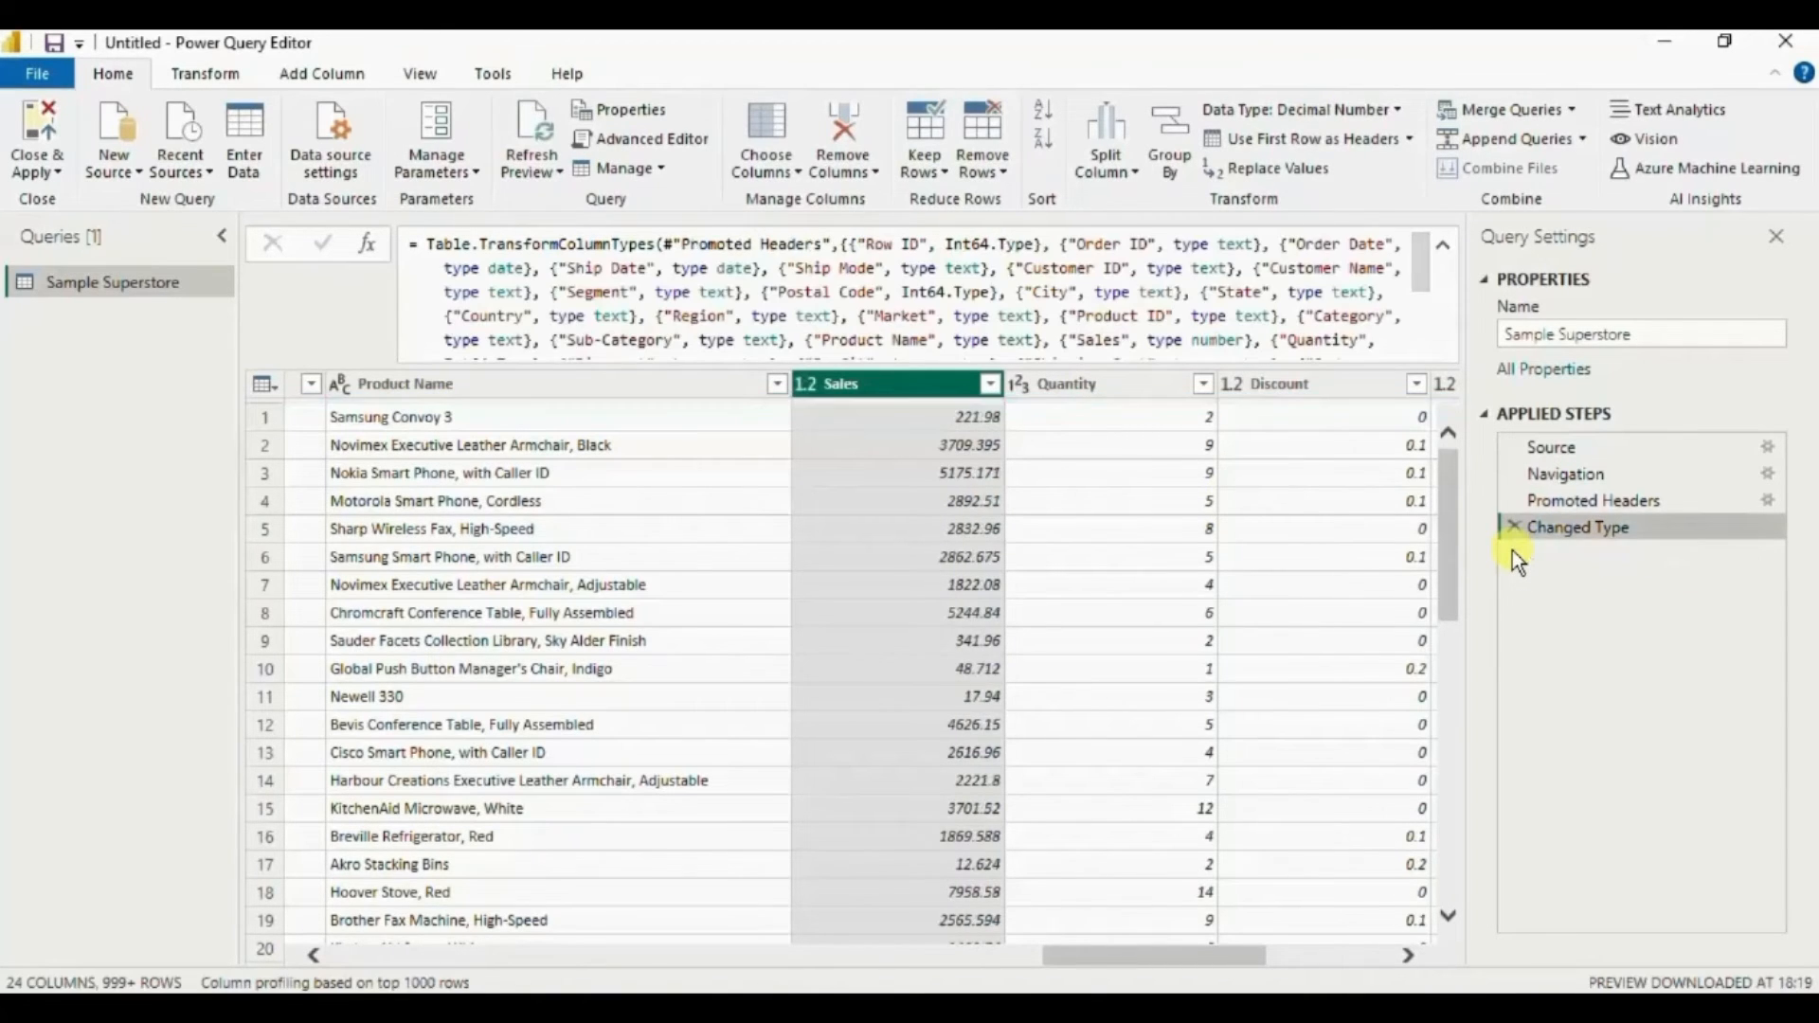
Examine the Discount column's data type options and highlight its type in the Changed Type formula.
click(1258, 384)
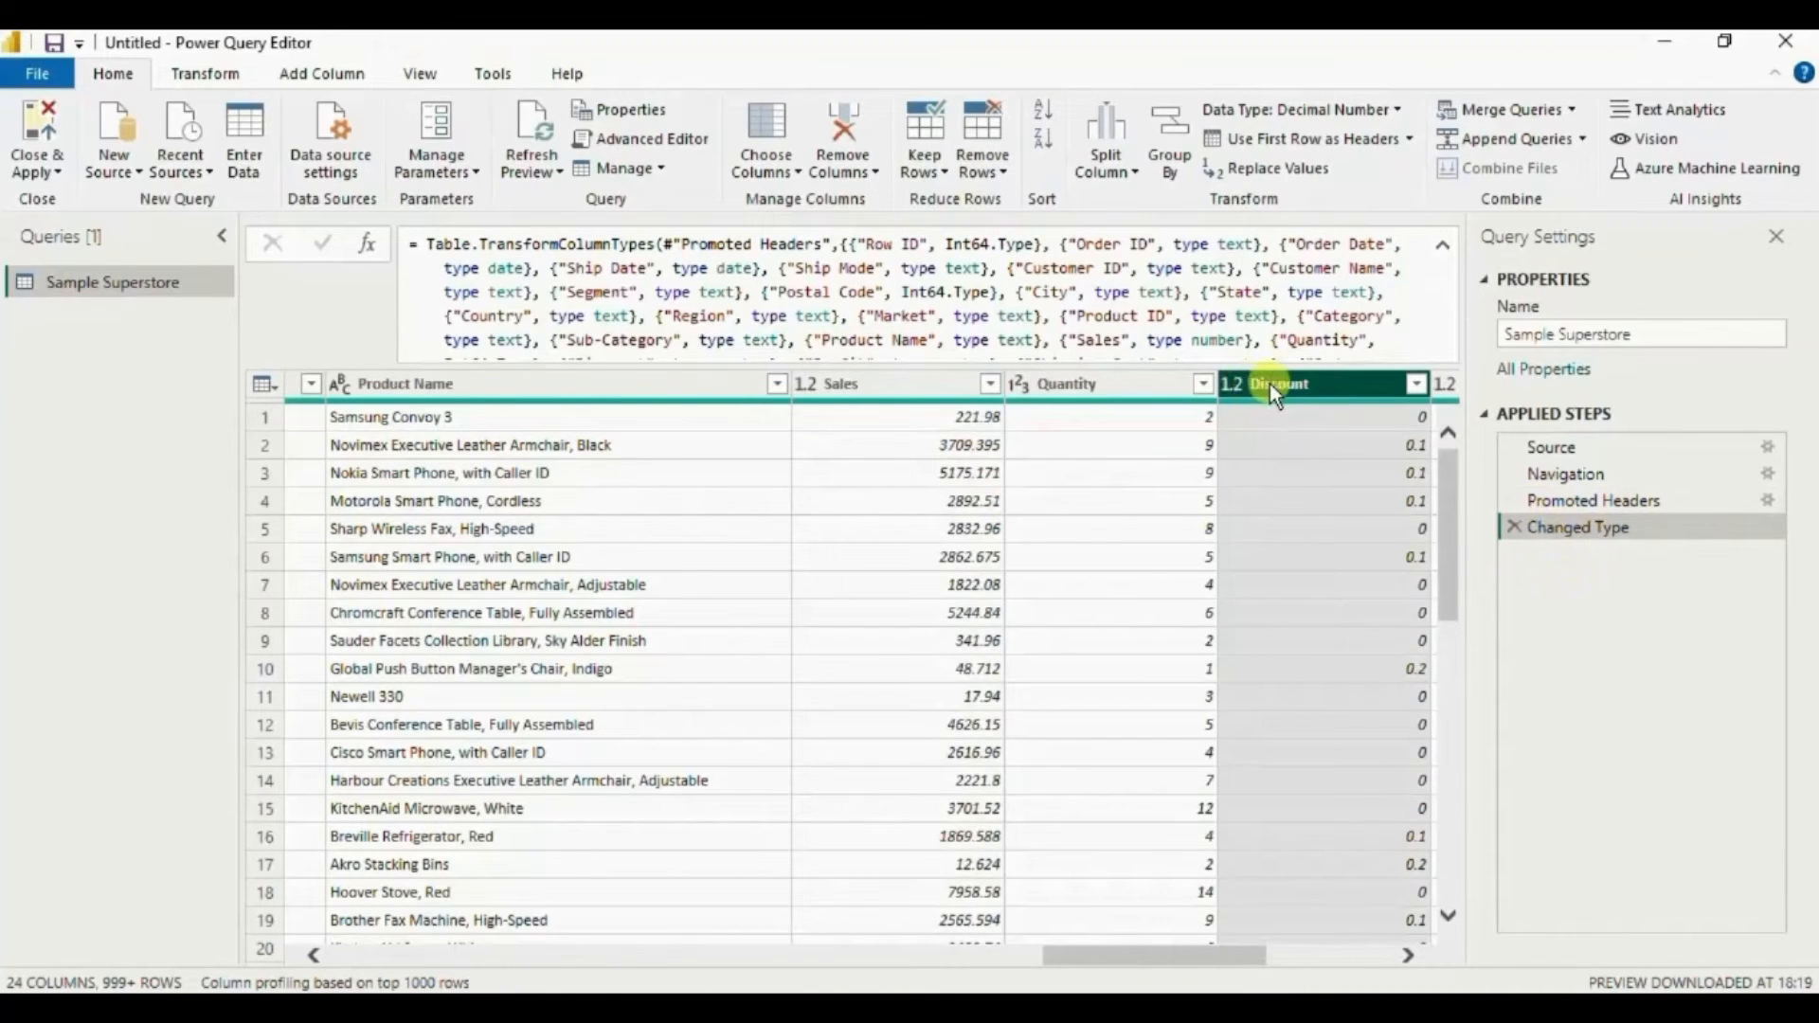
click(1232, 385)
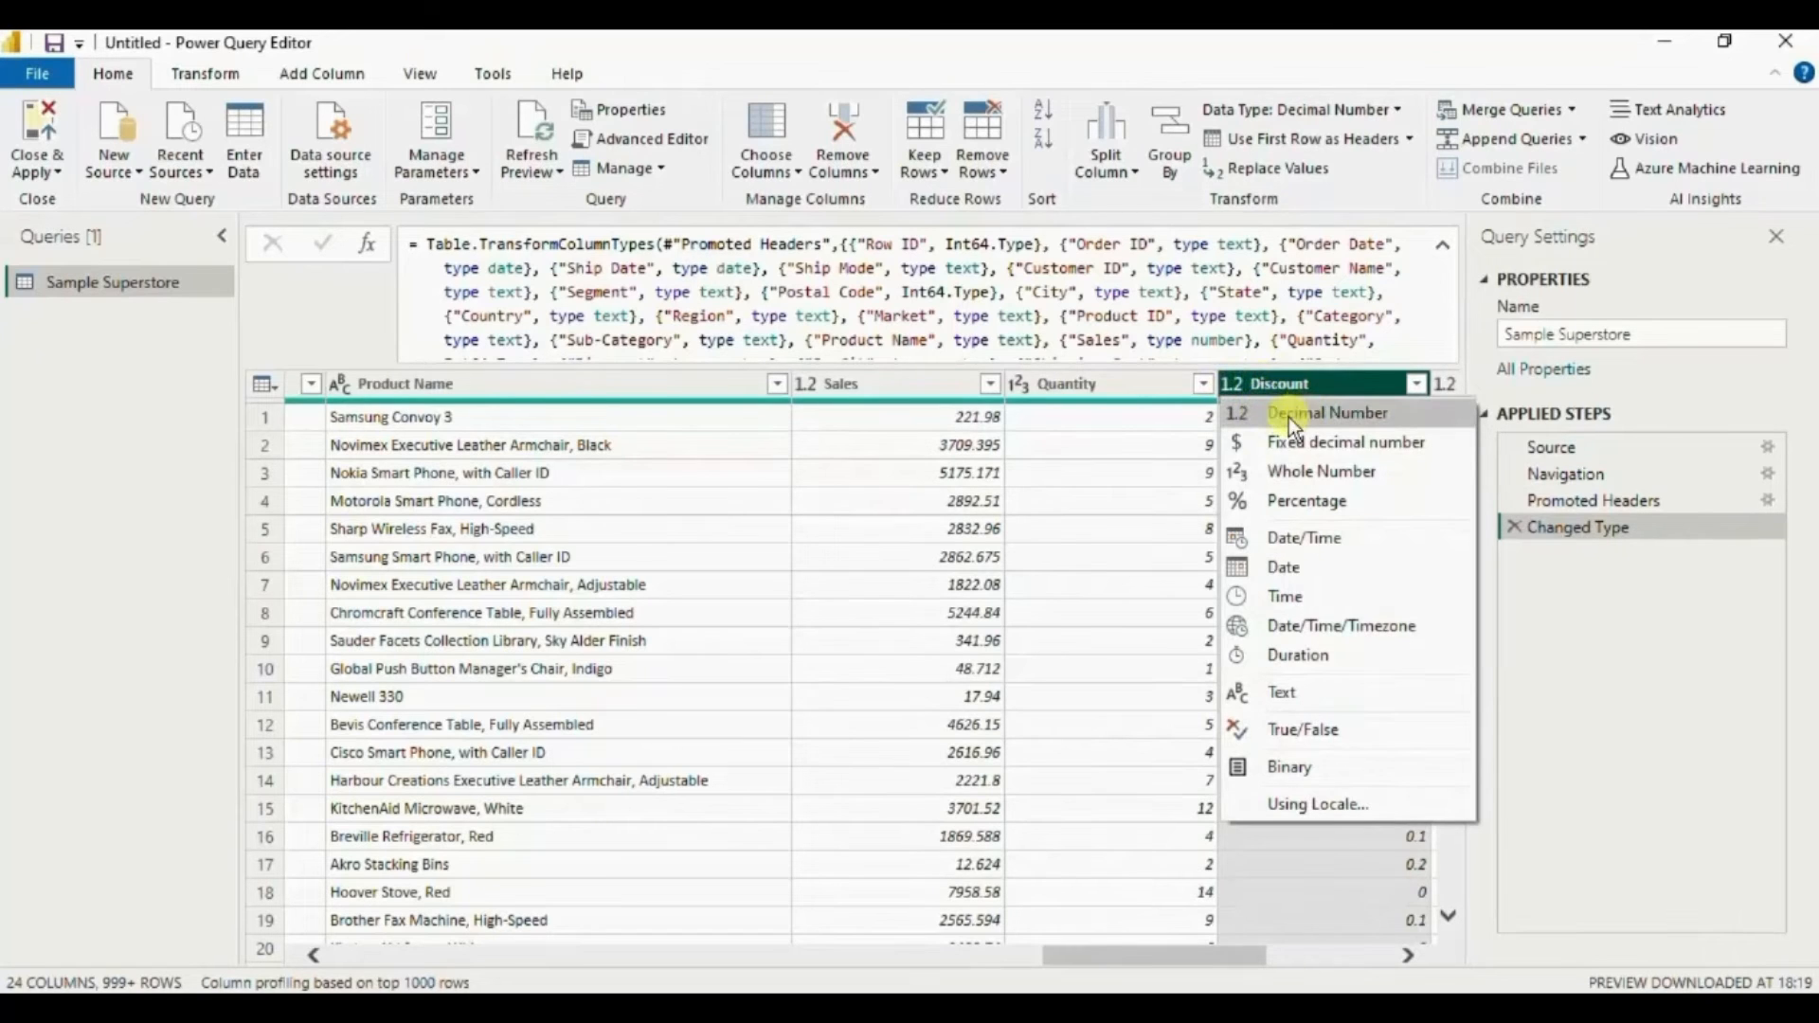
click(1288, 341)
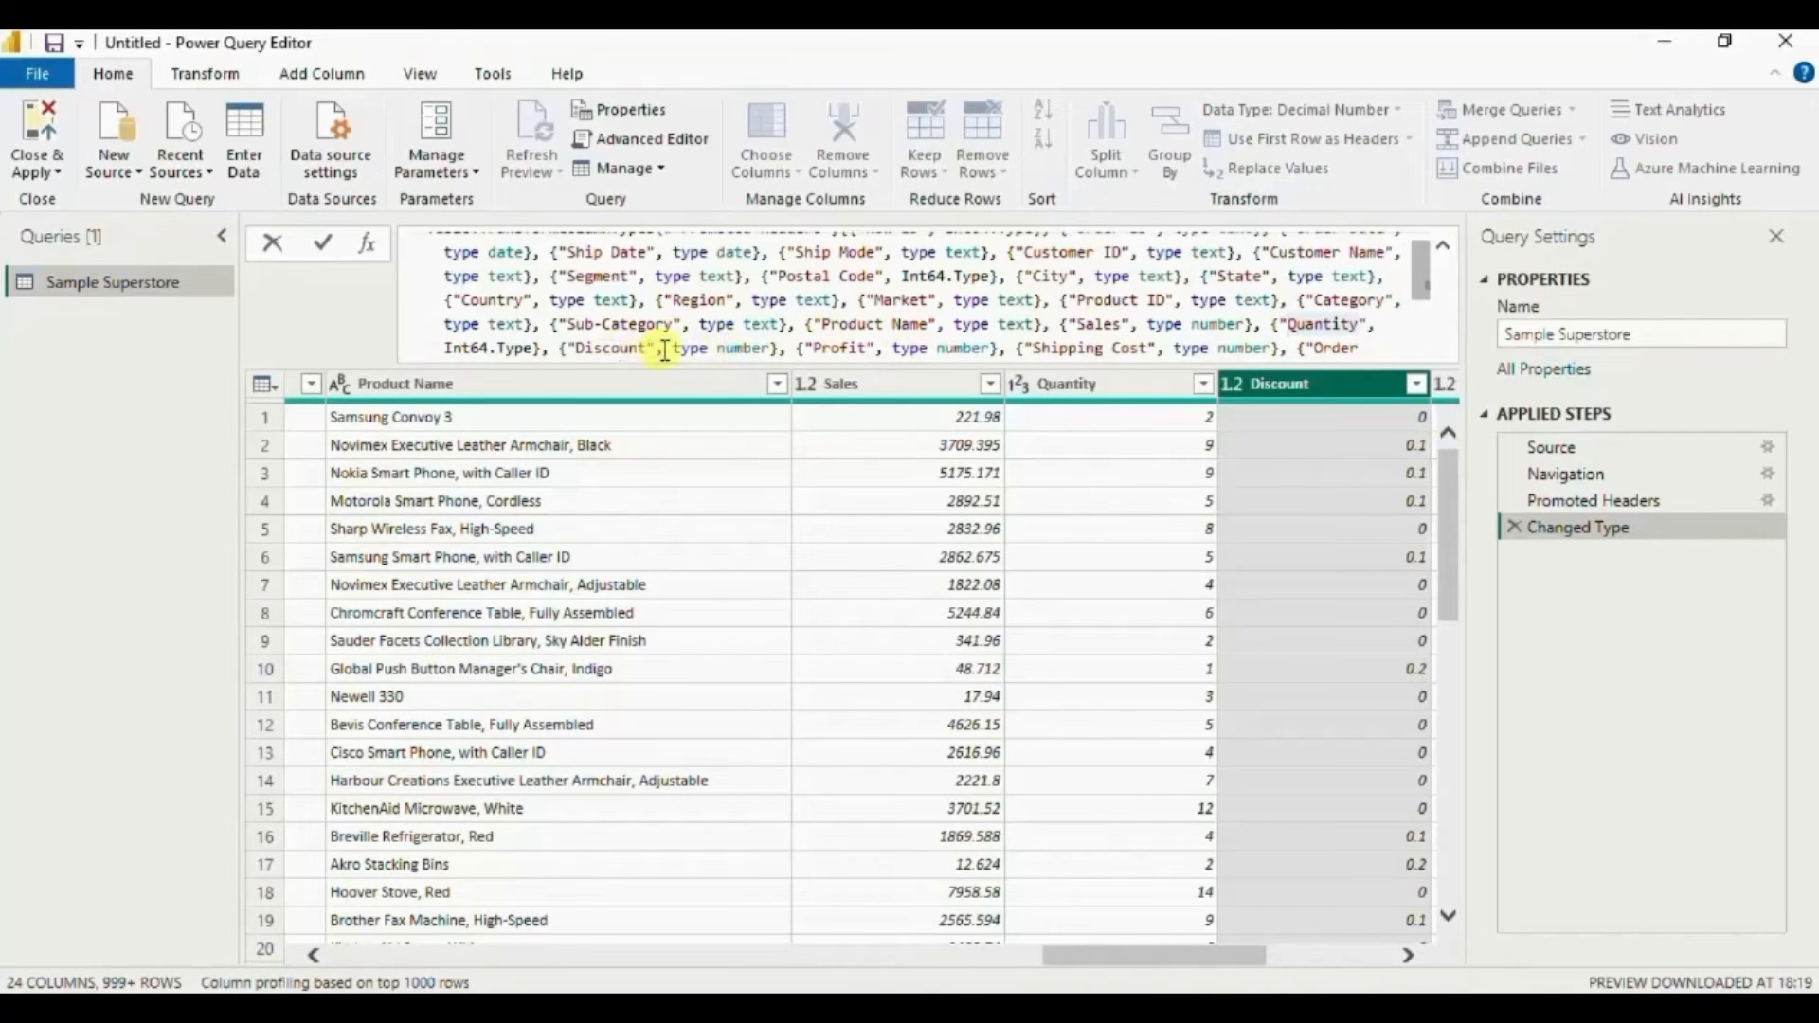
drag(718, 350, 769, 302)
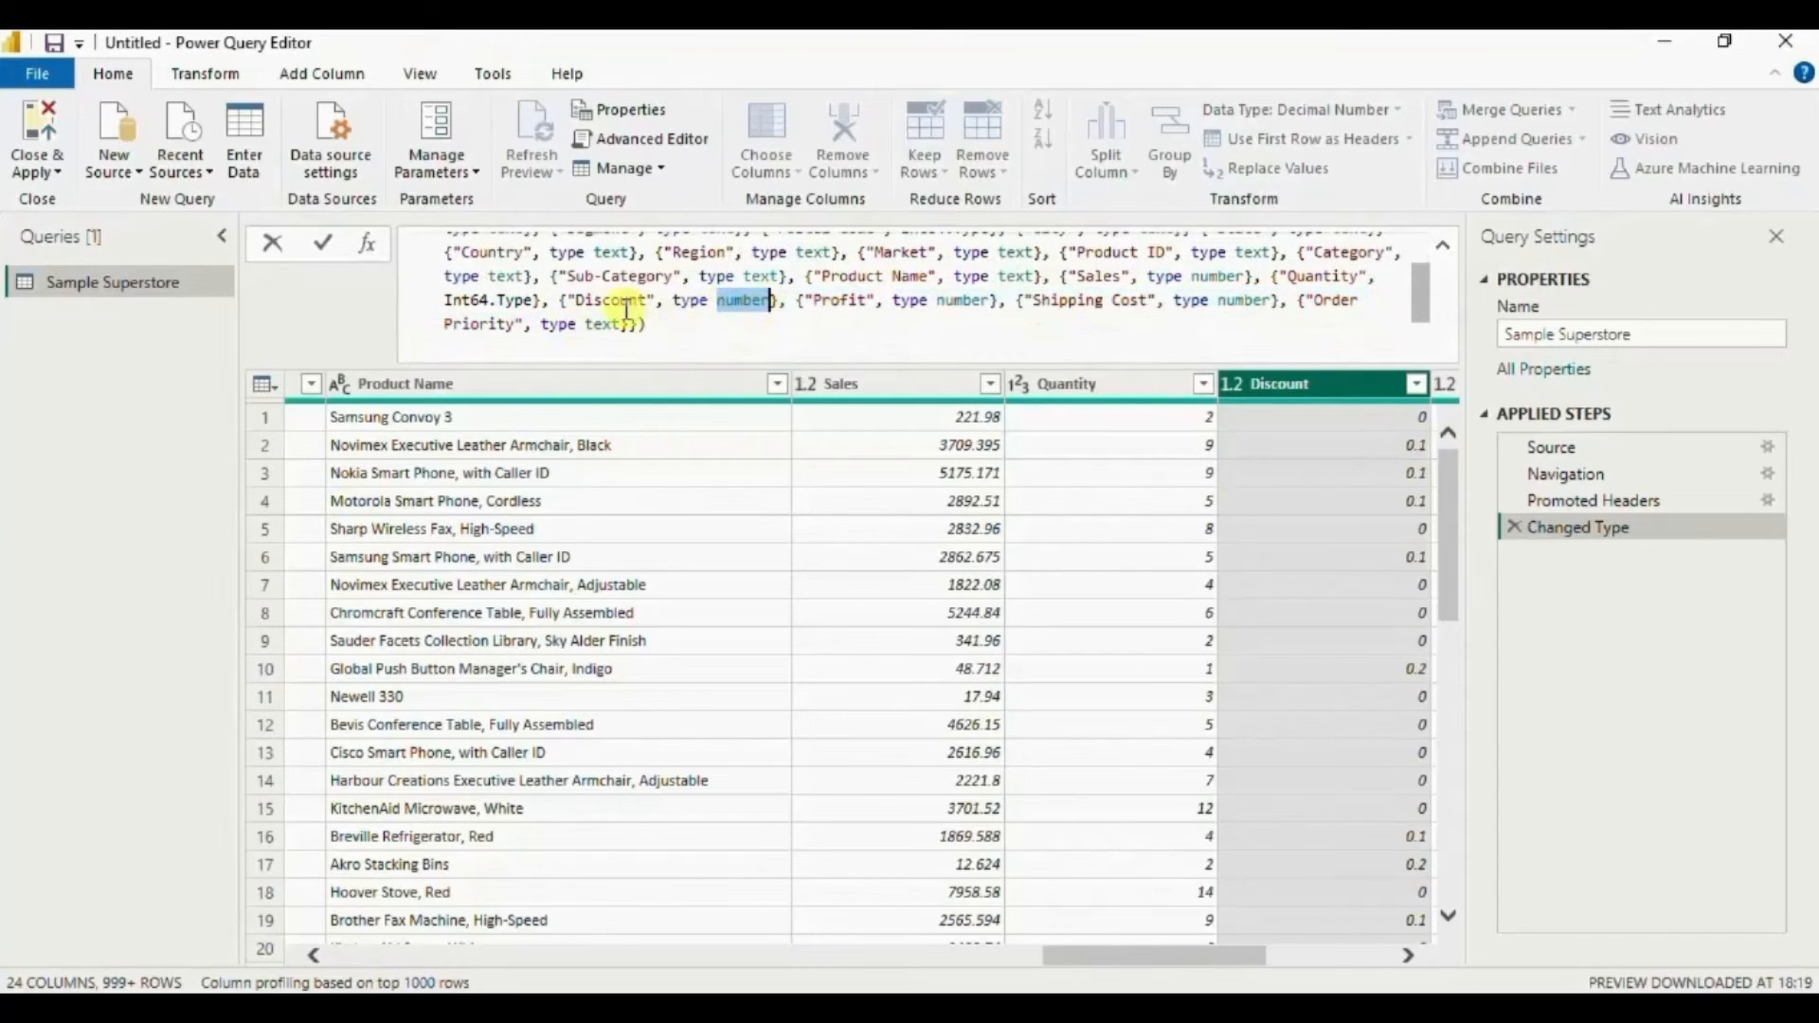
click(1235, 384)
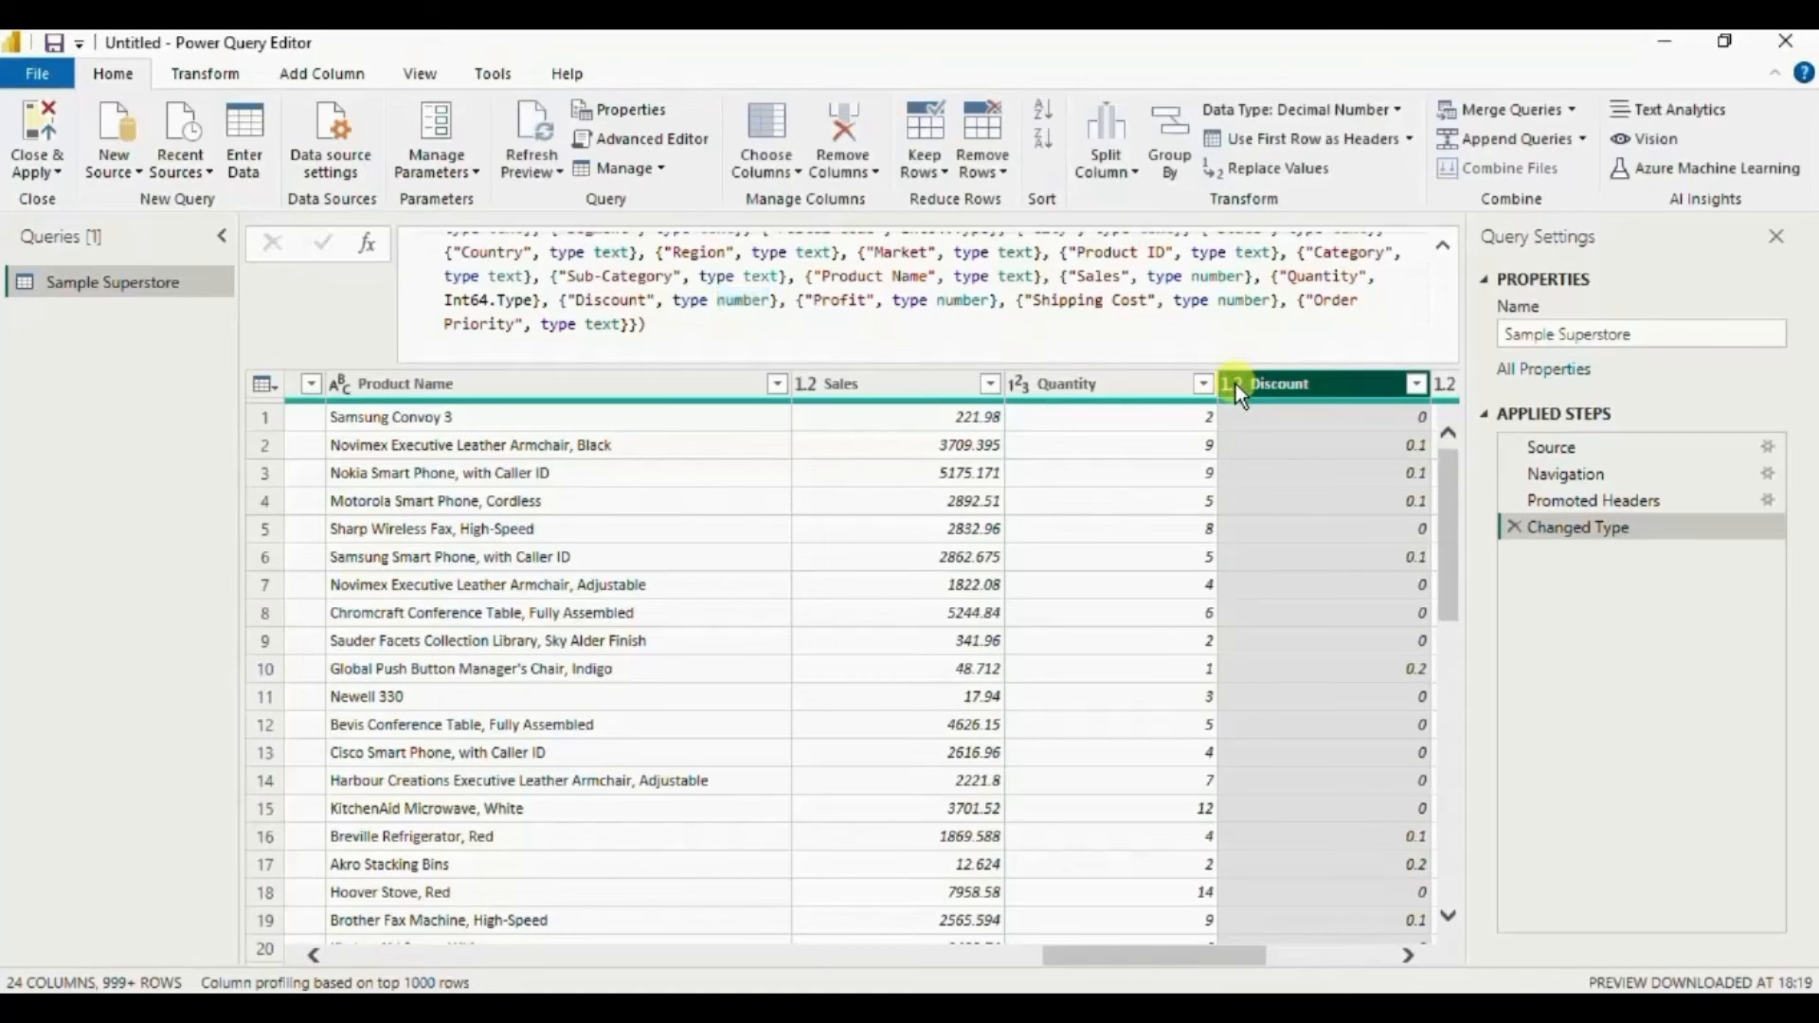
Convert the Discount column to Whole Number, replacing its current conversion, and check the Discount type in the Changed Type formula.
click(1235, 383)
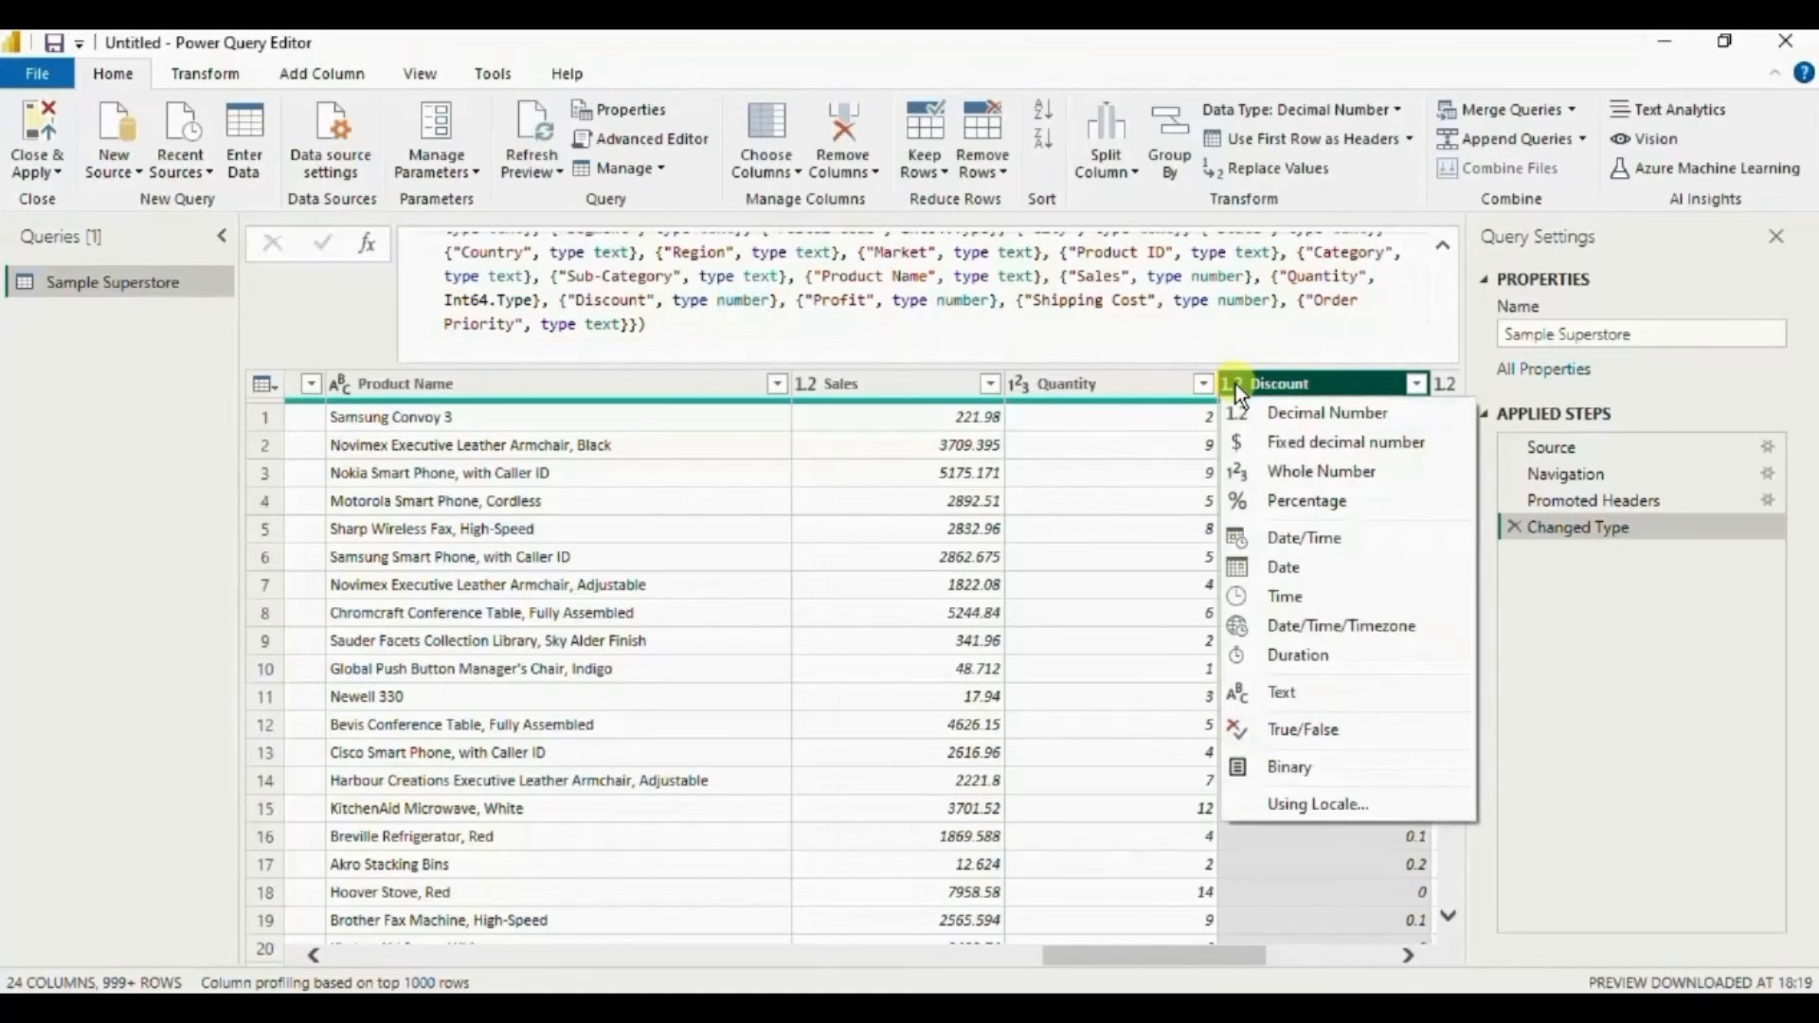
click(1256, 464)
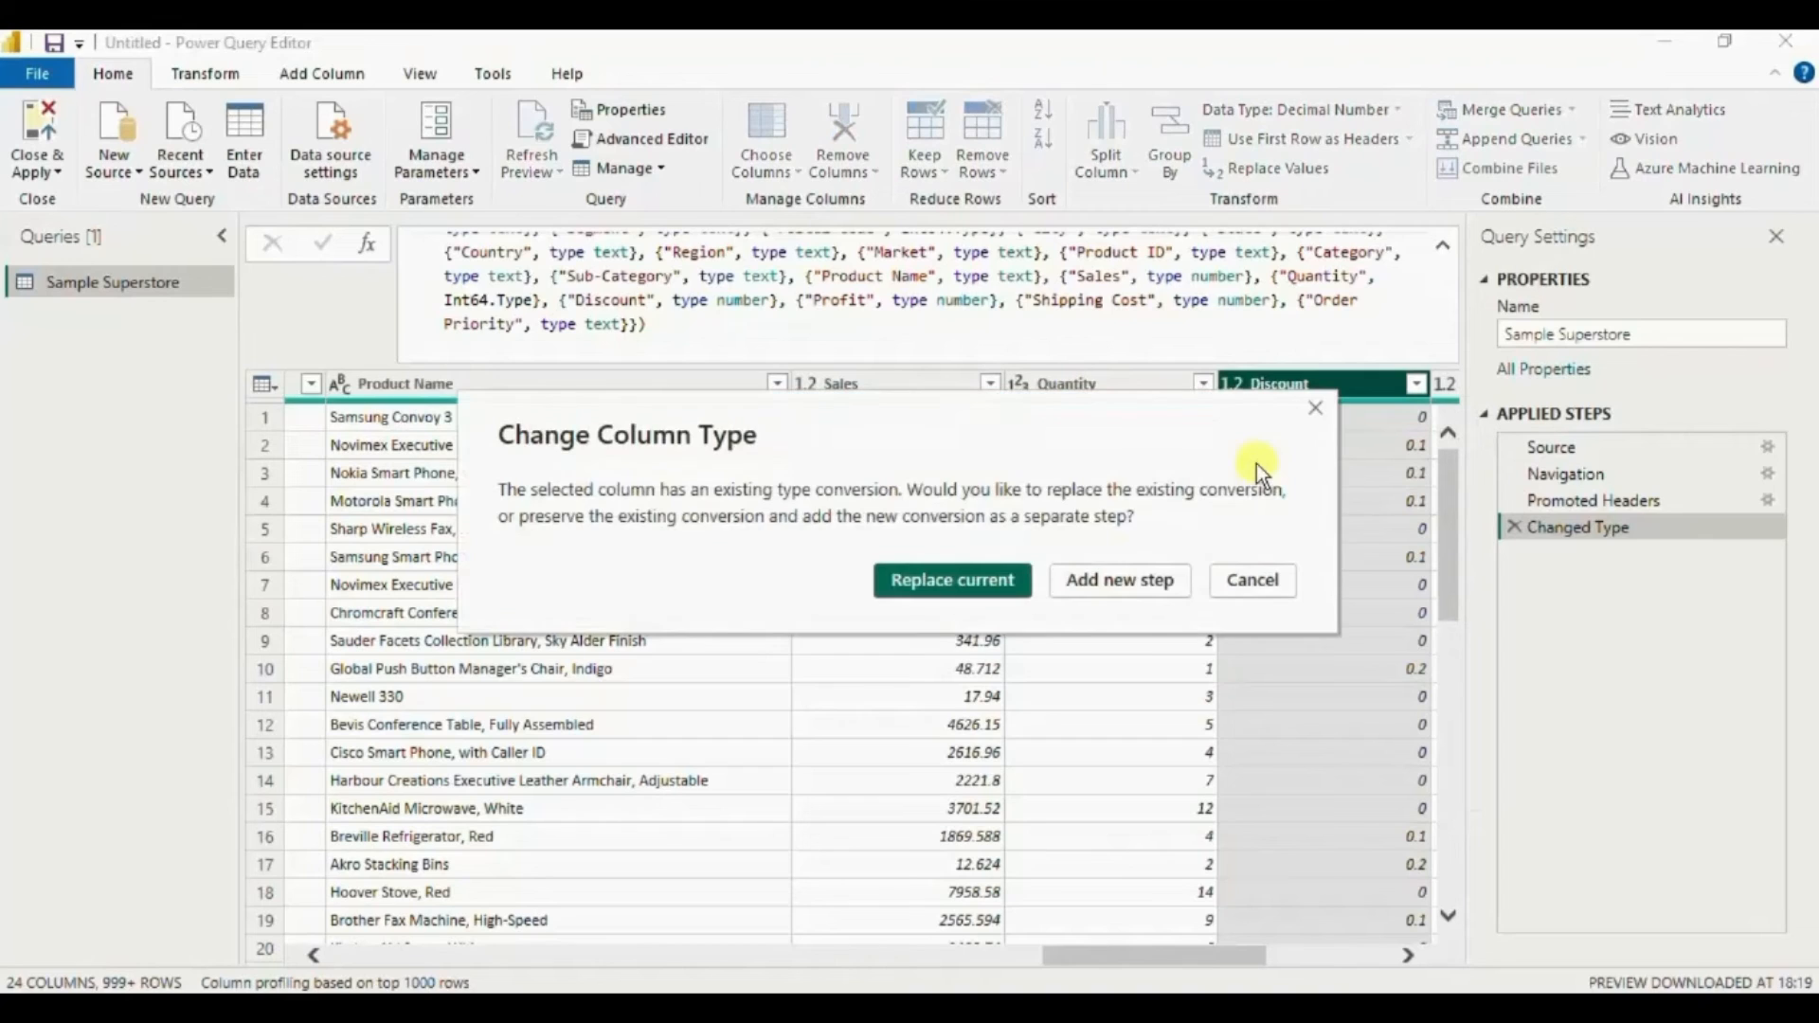
click(970, 578)
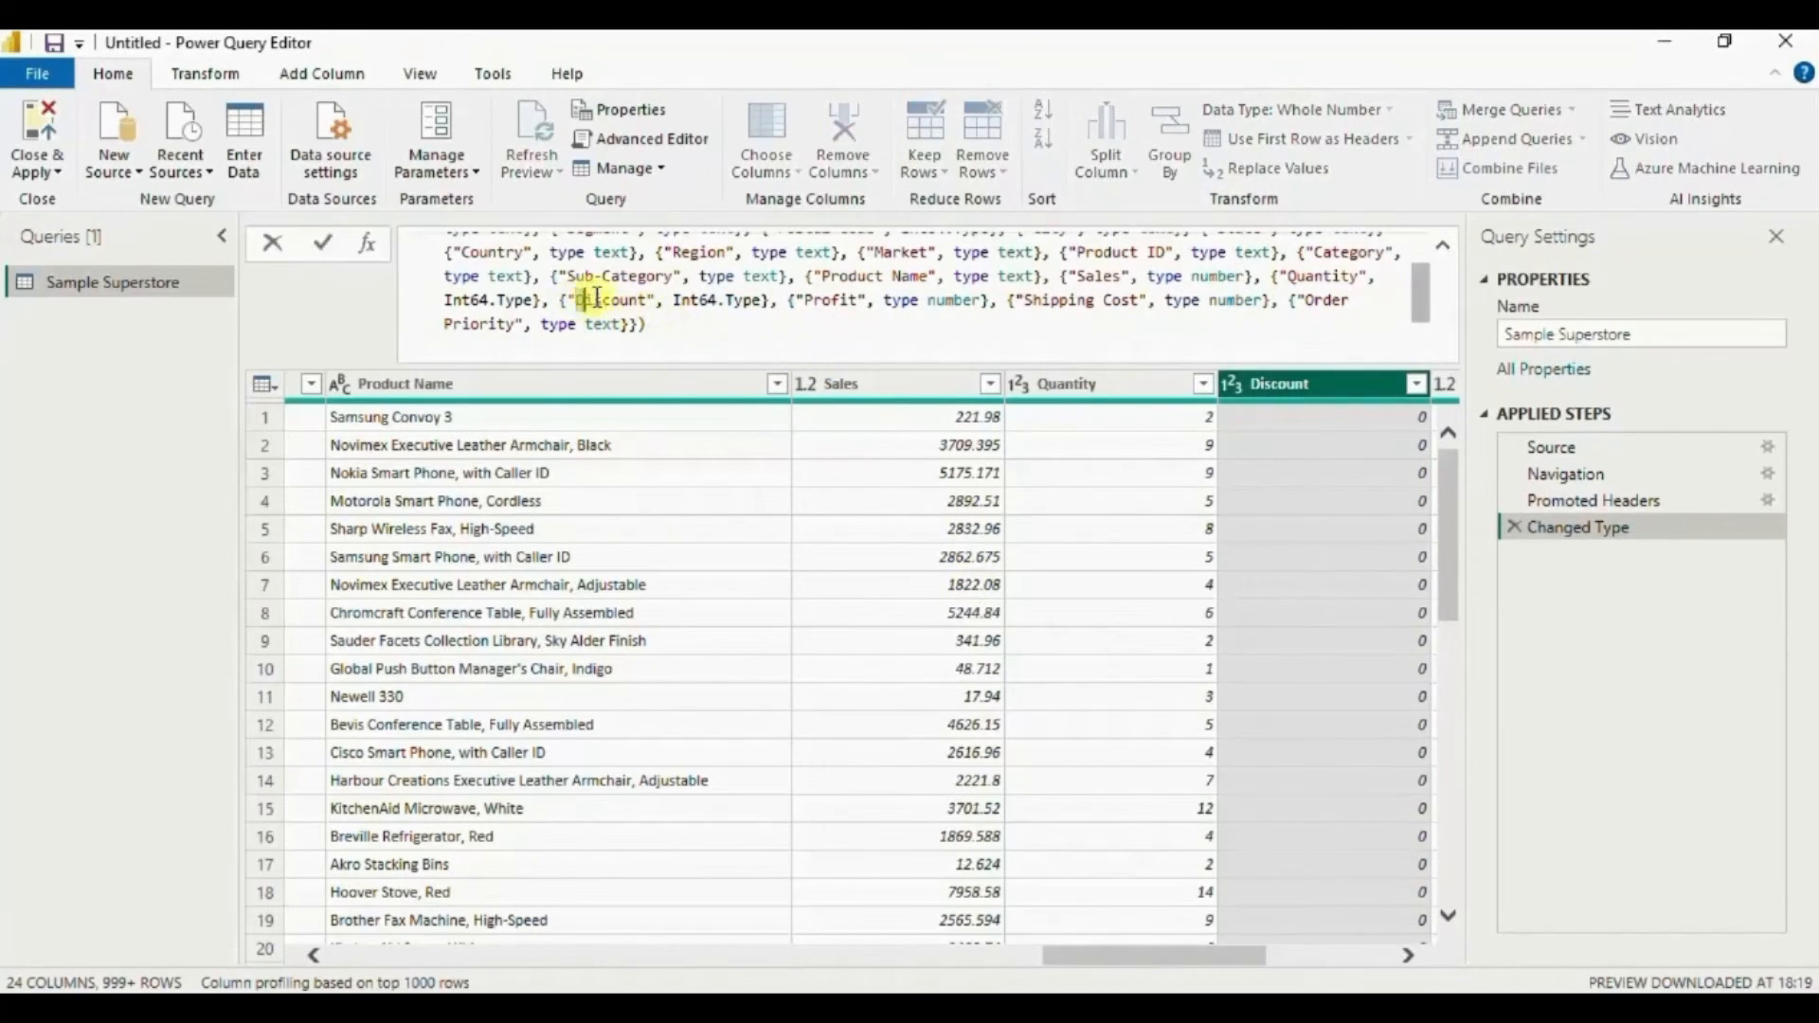
drag(577, 299, 644, 300)
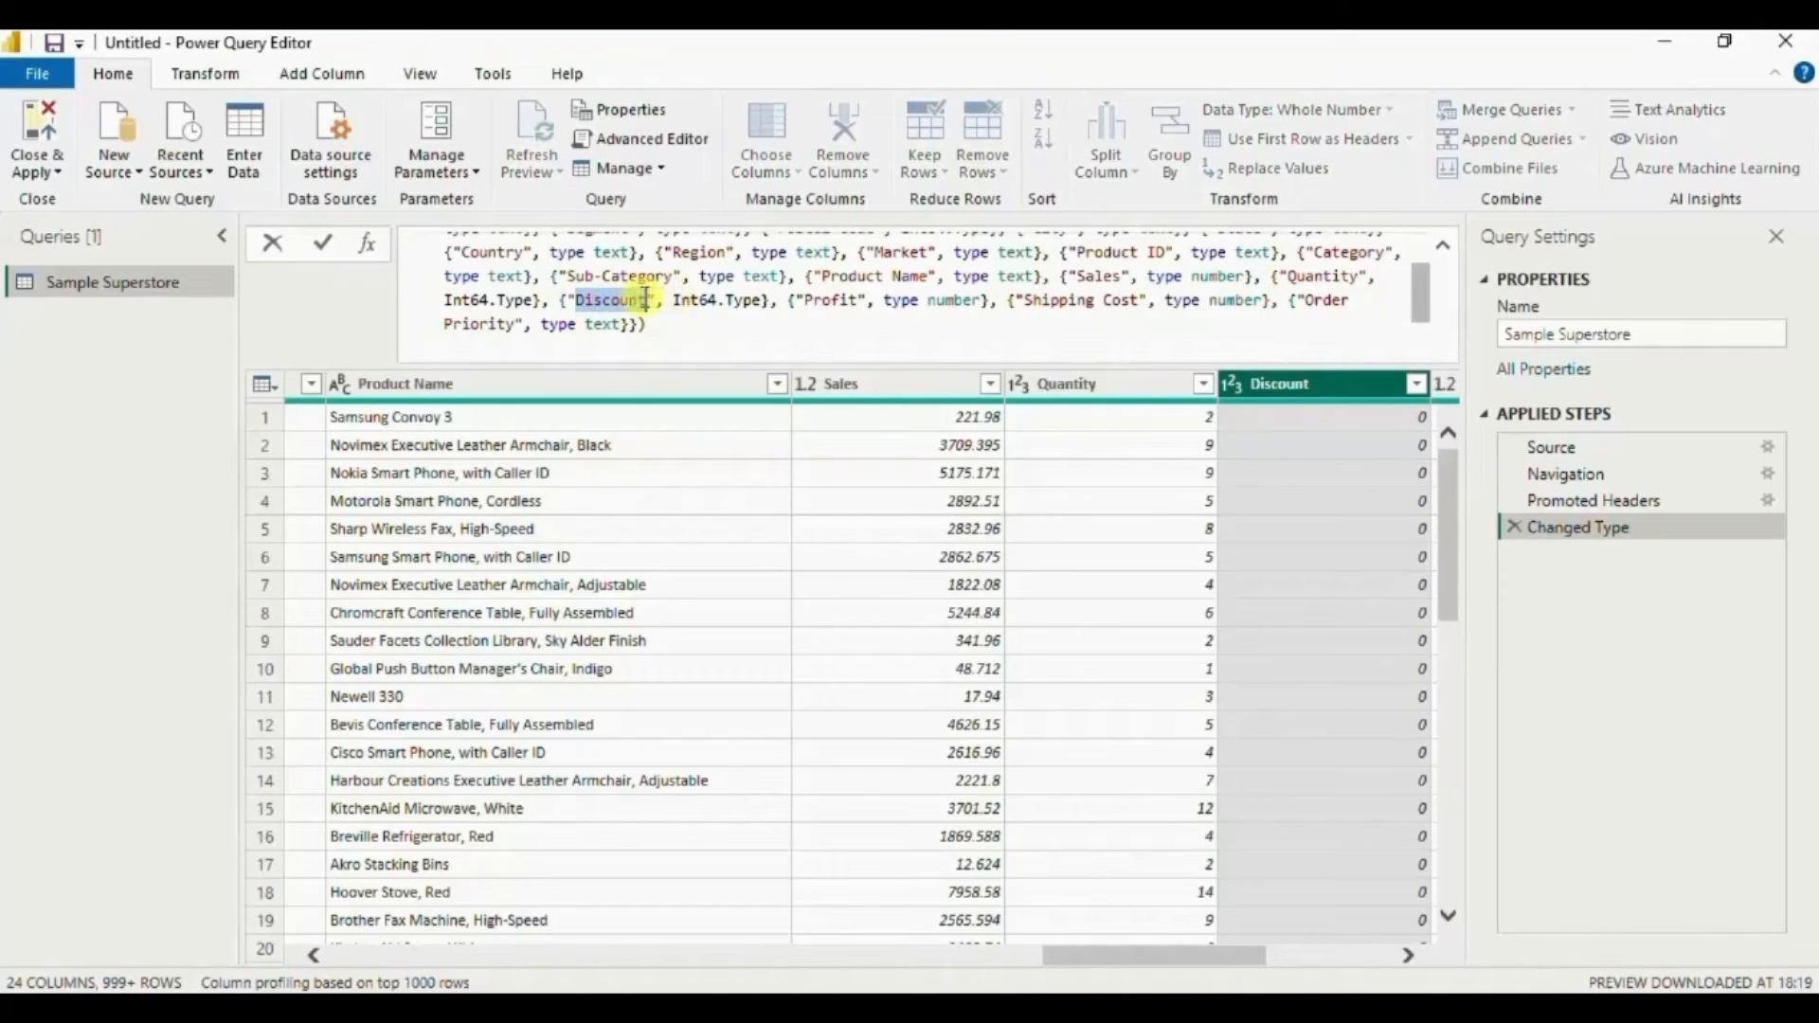
drag(674, 299, 717, 301)
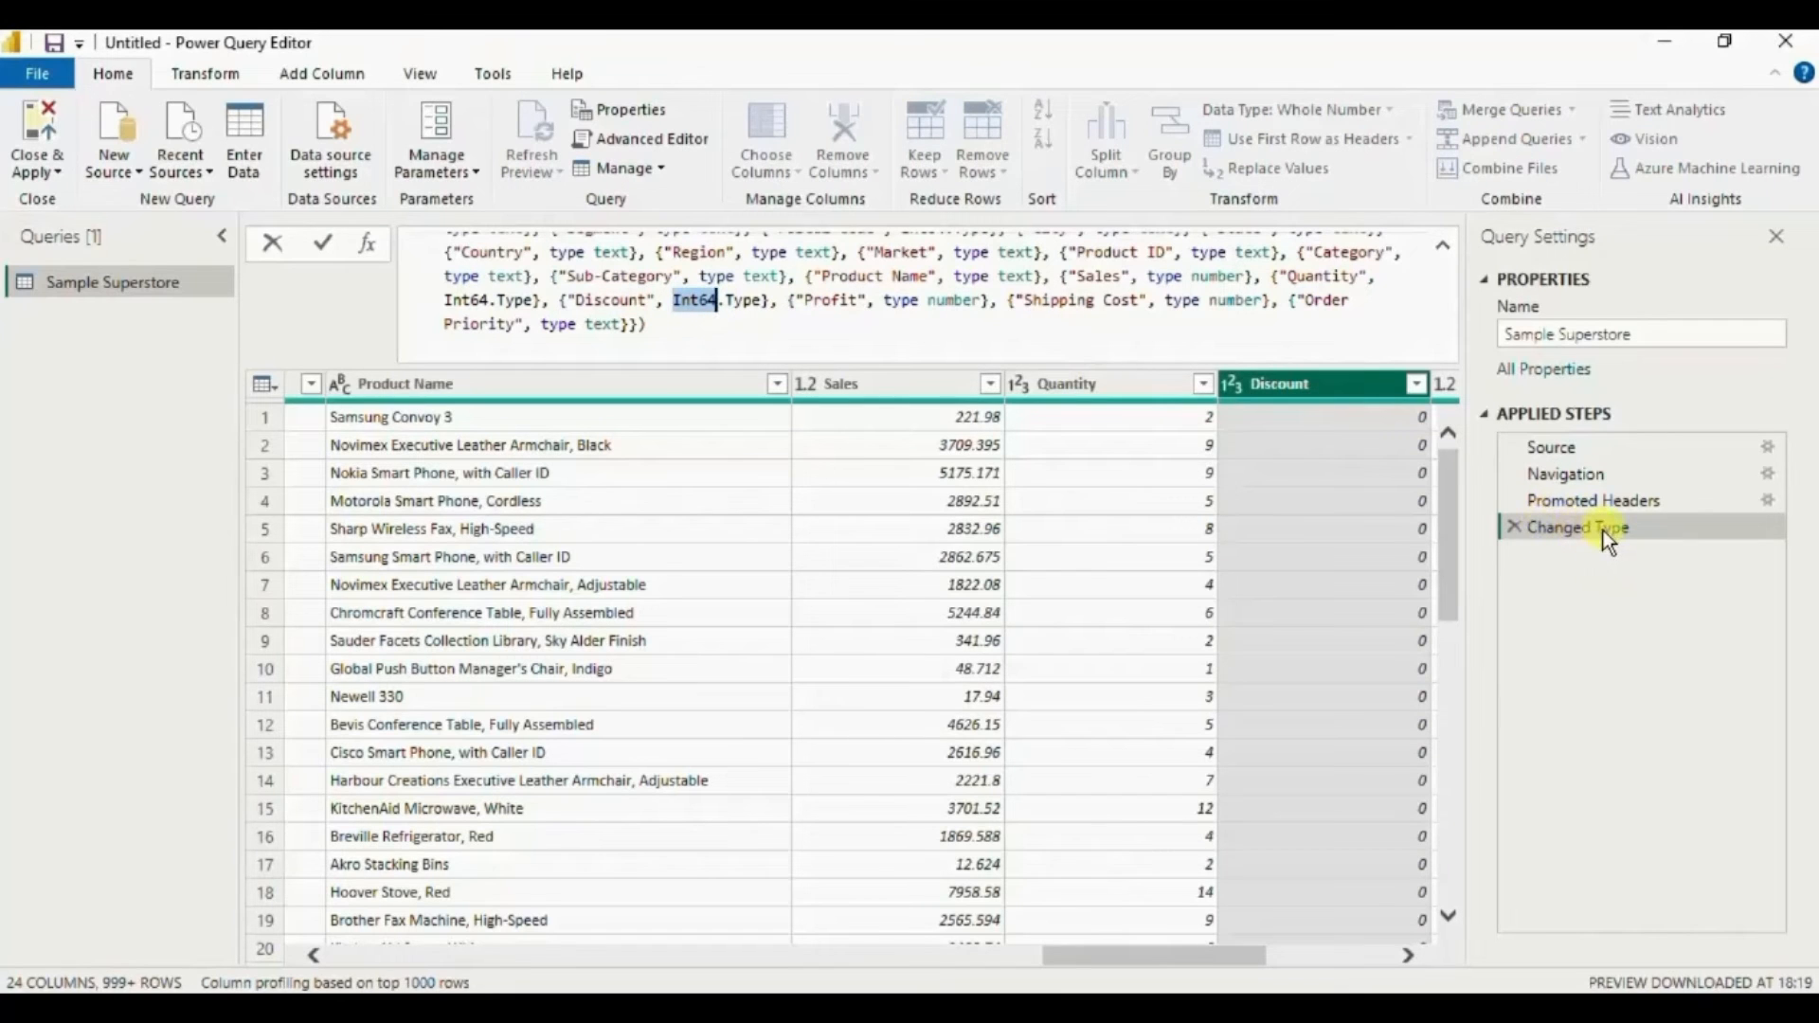
scroll(1414, 278, up, 3)
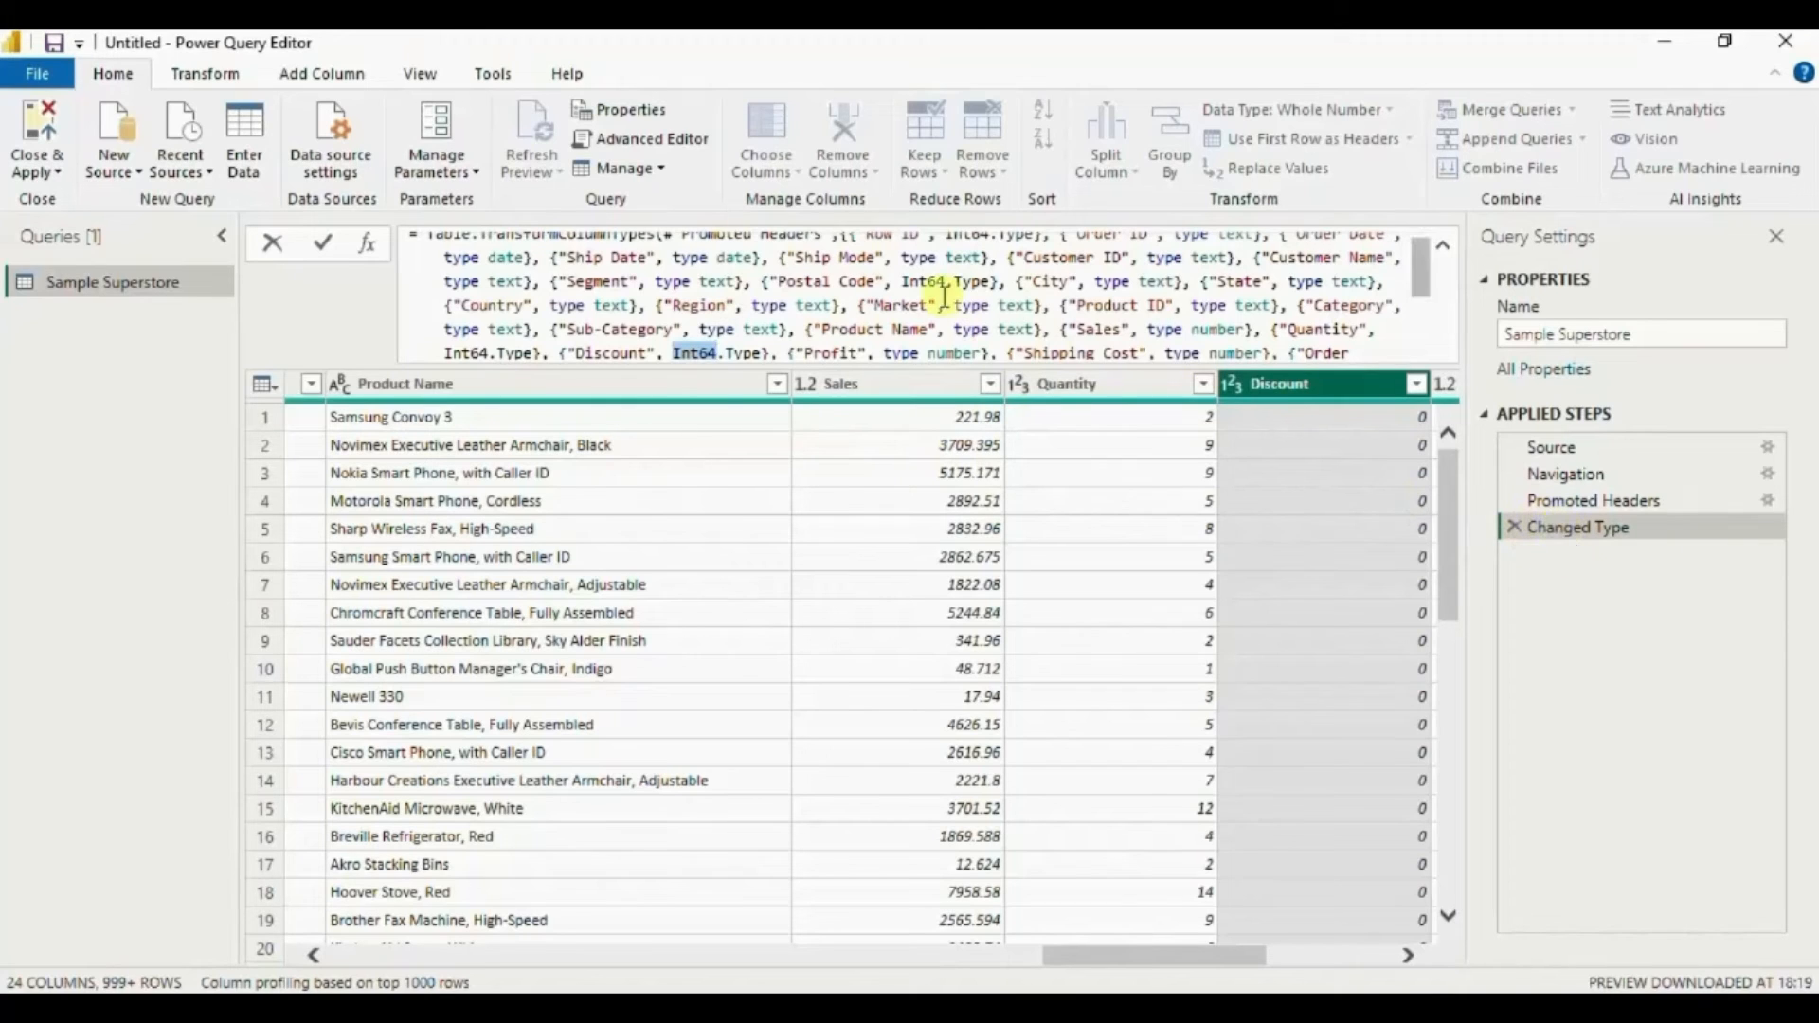
Format the text of the Product Name column as UPPERCASE.
click(201, 67)
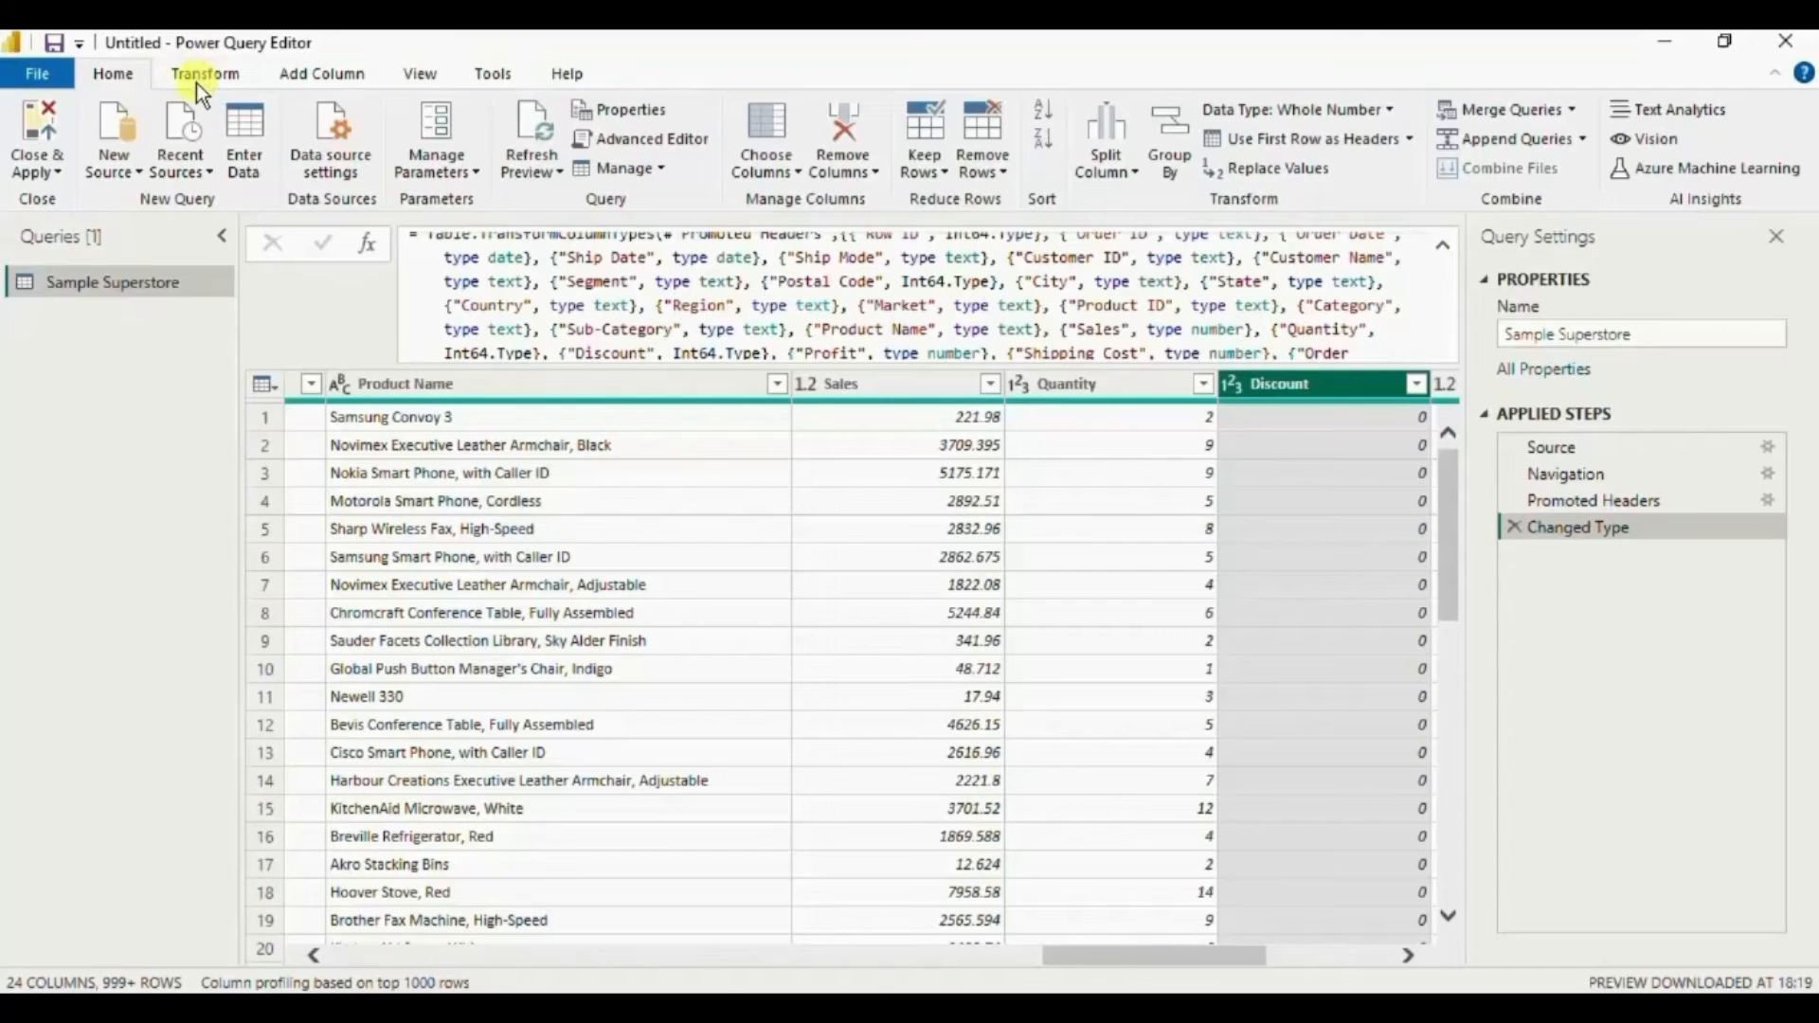
click(197, 83)
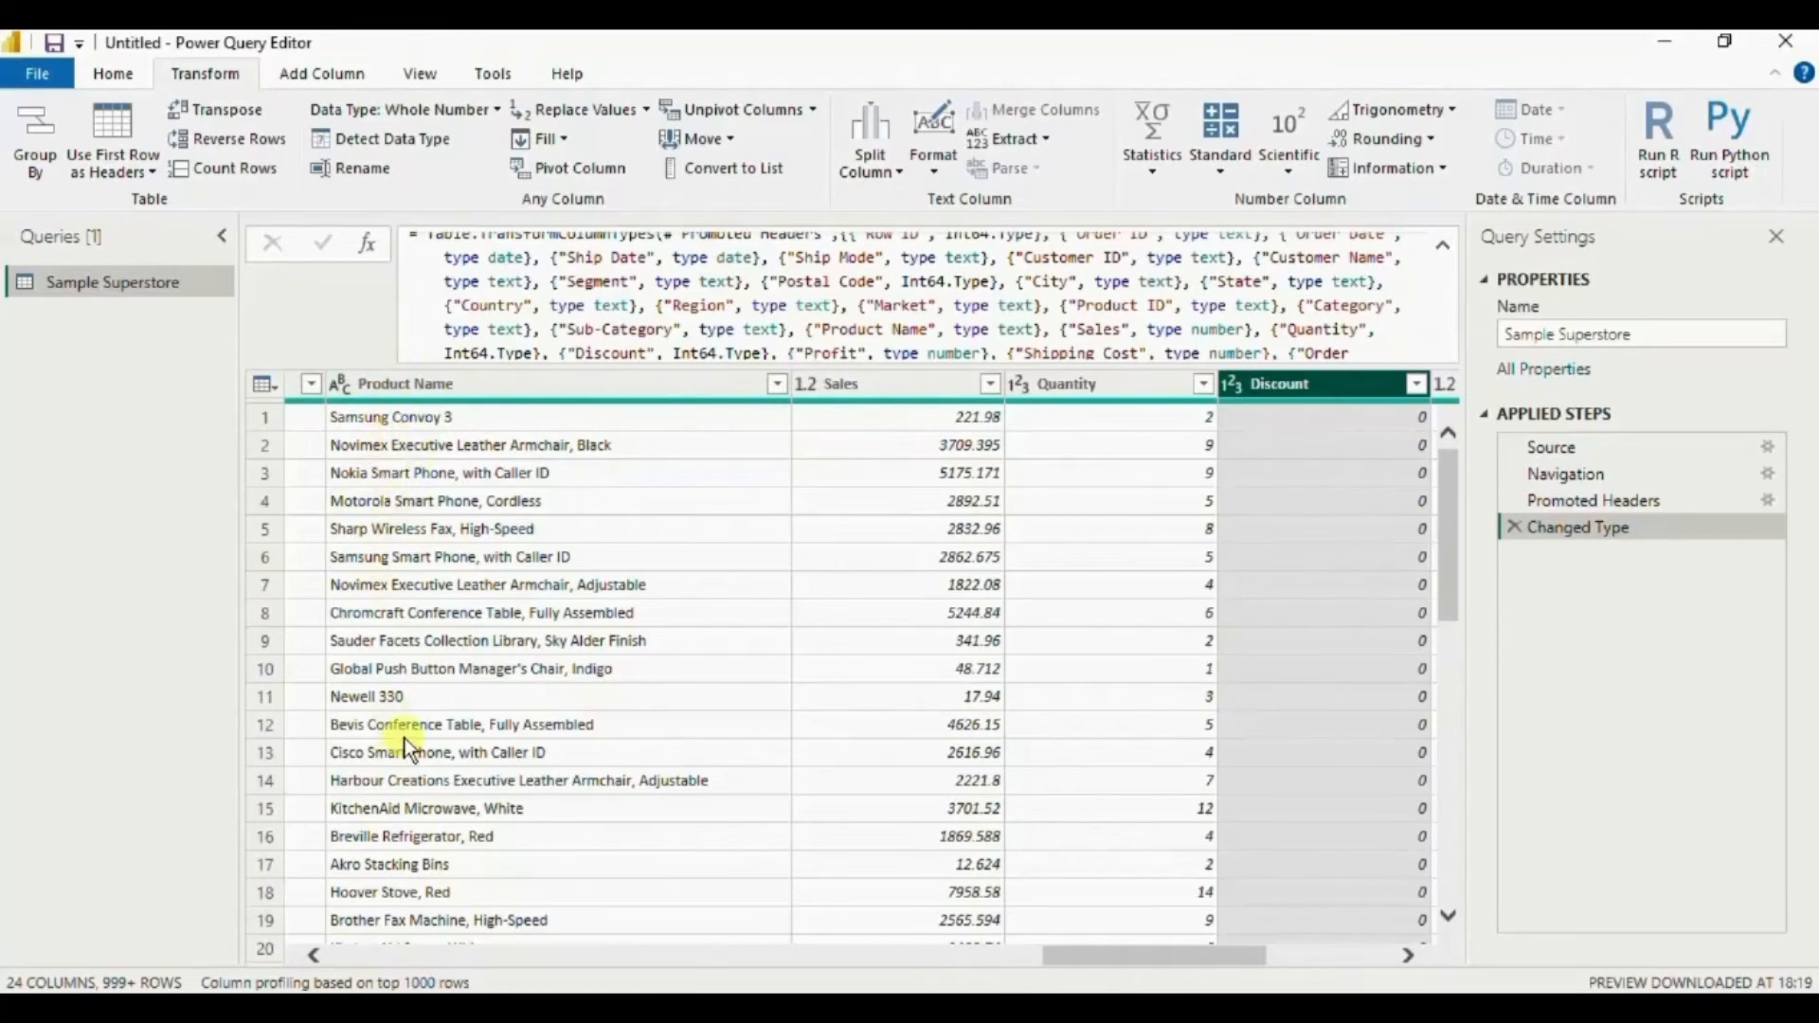
click(502, 385)
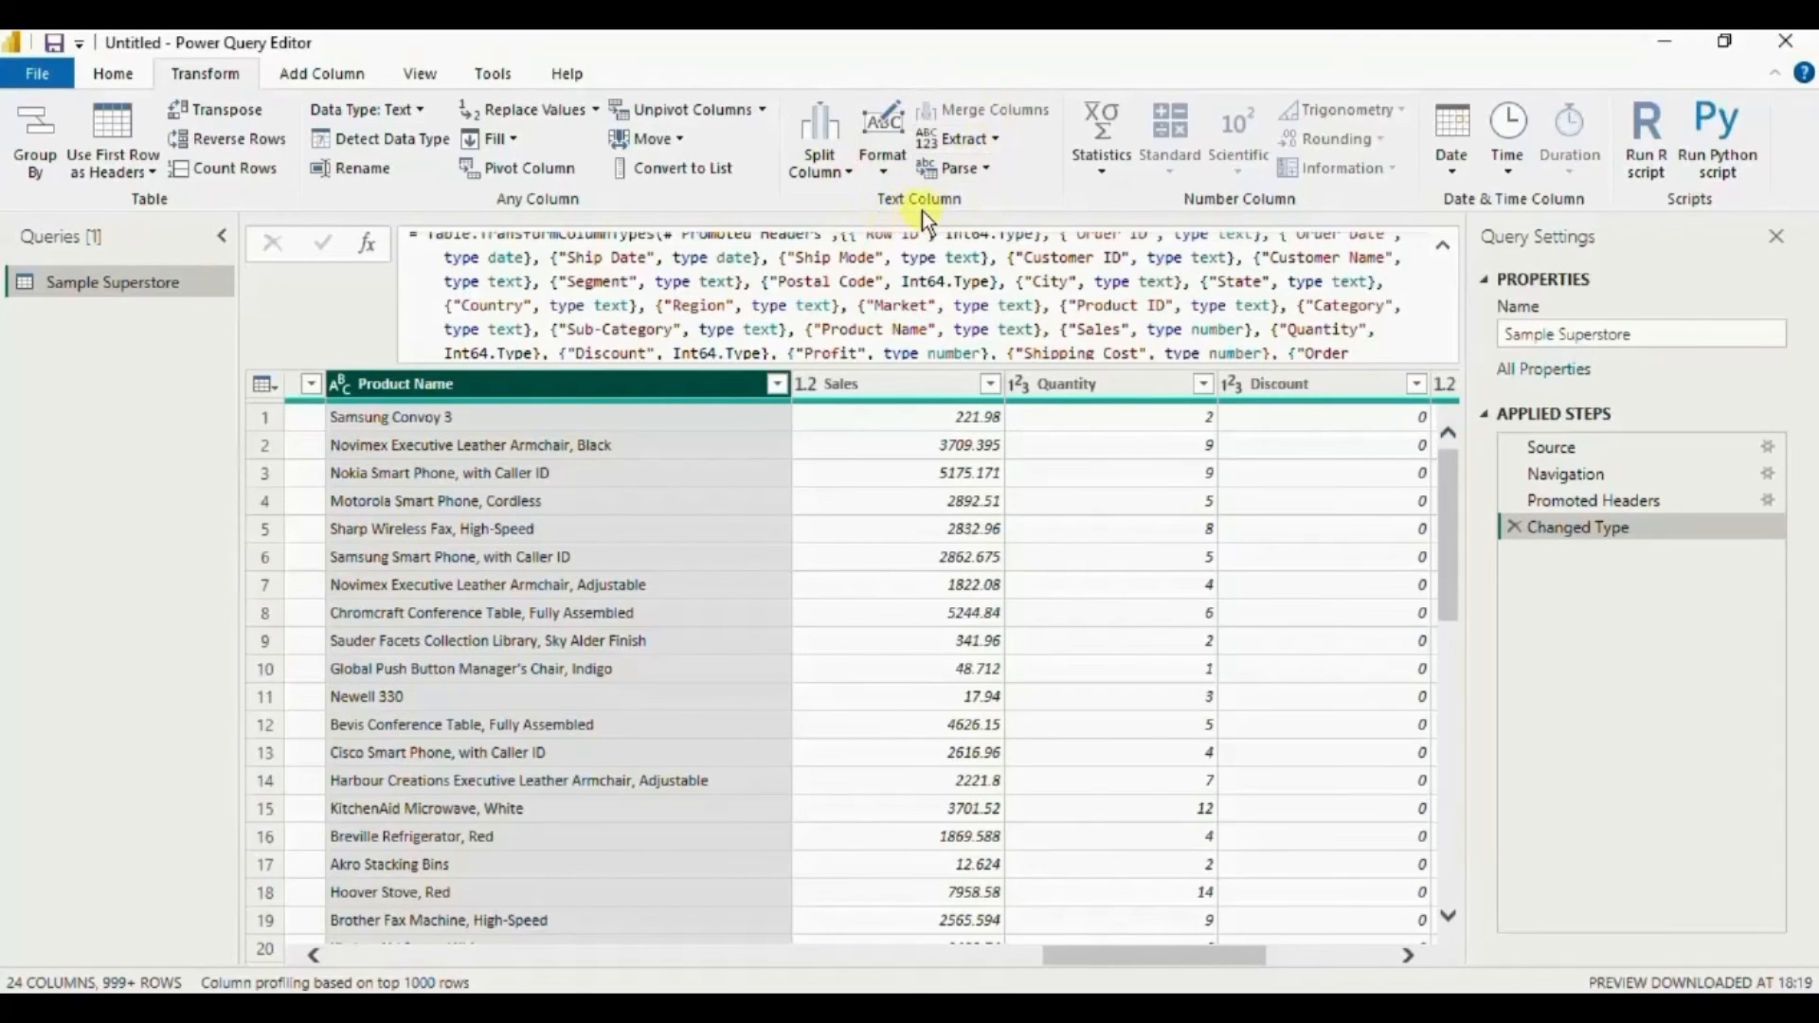
click(888, 170)
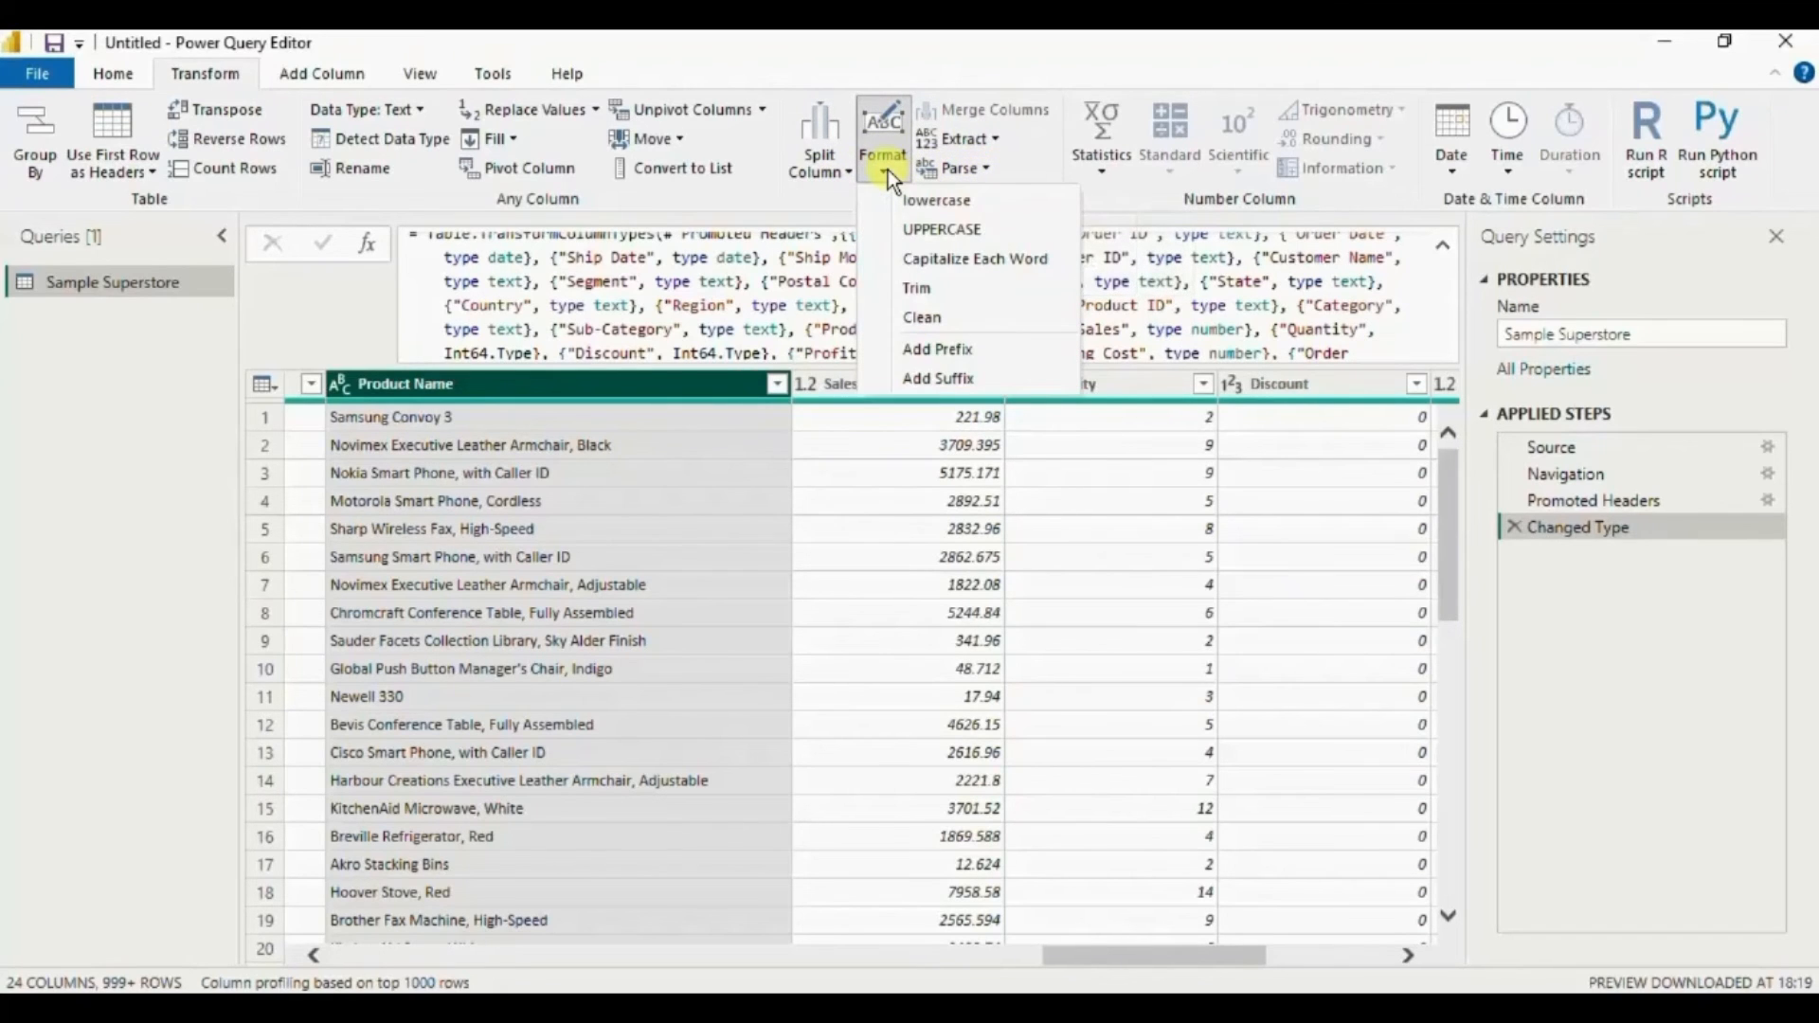
click(913, 222)
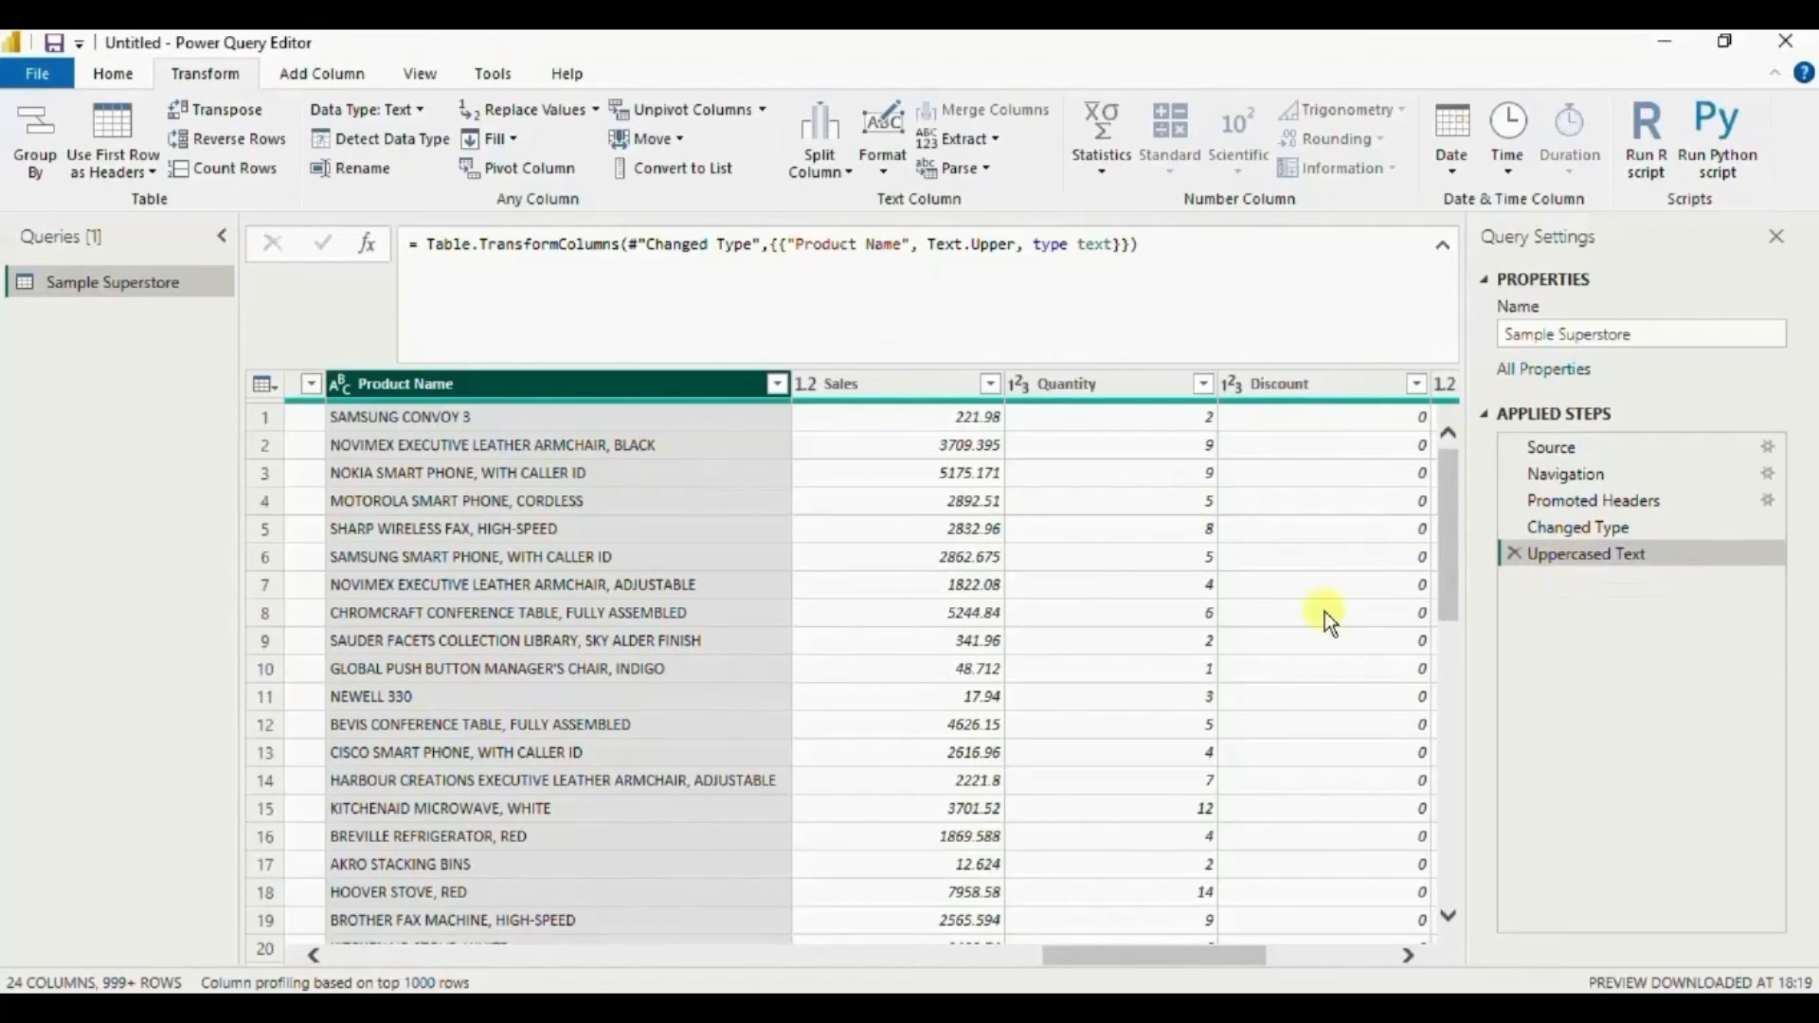
Look at the preview refresh options, and close the query editor while applying the changes to load Sample Superstore into Power BI Desktop.
click(104, 74)
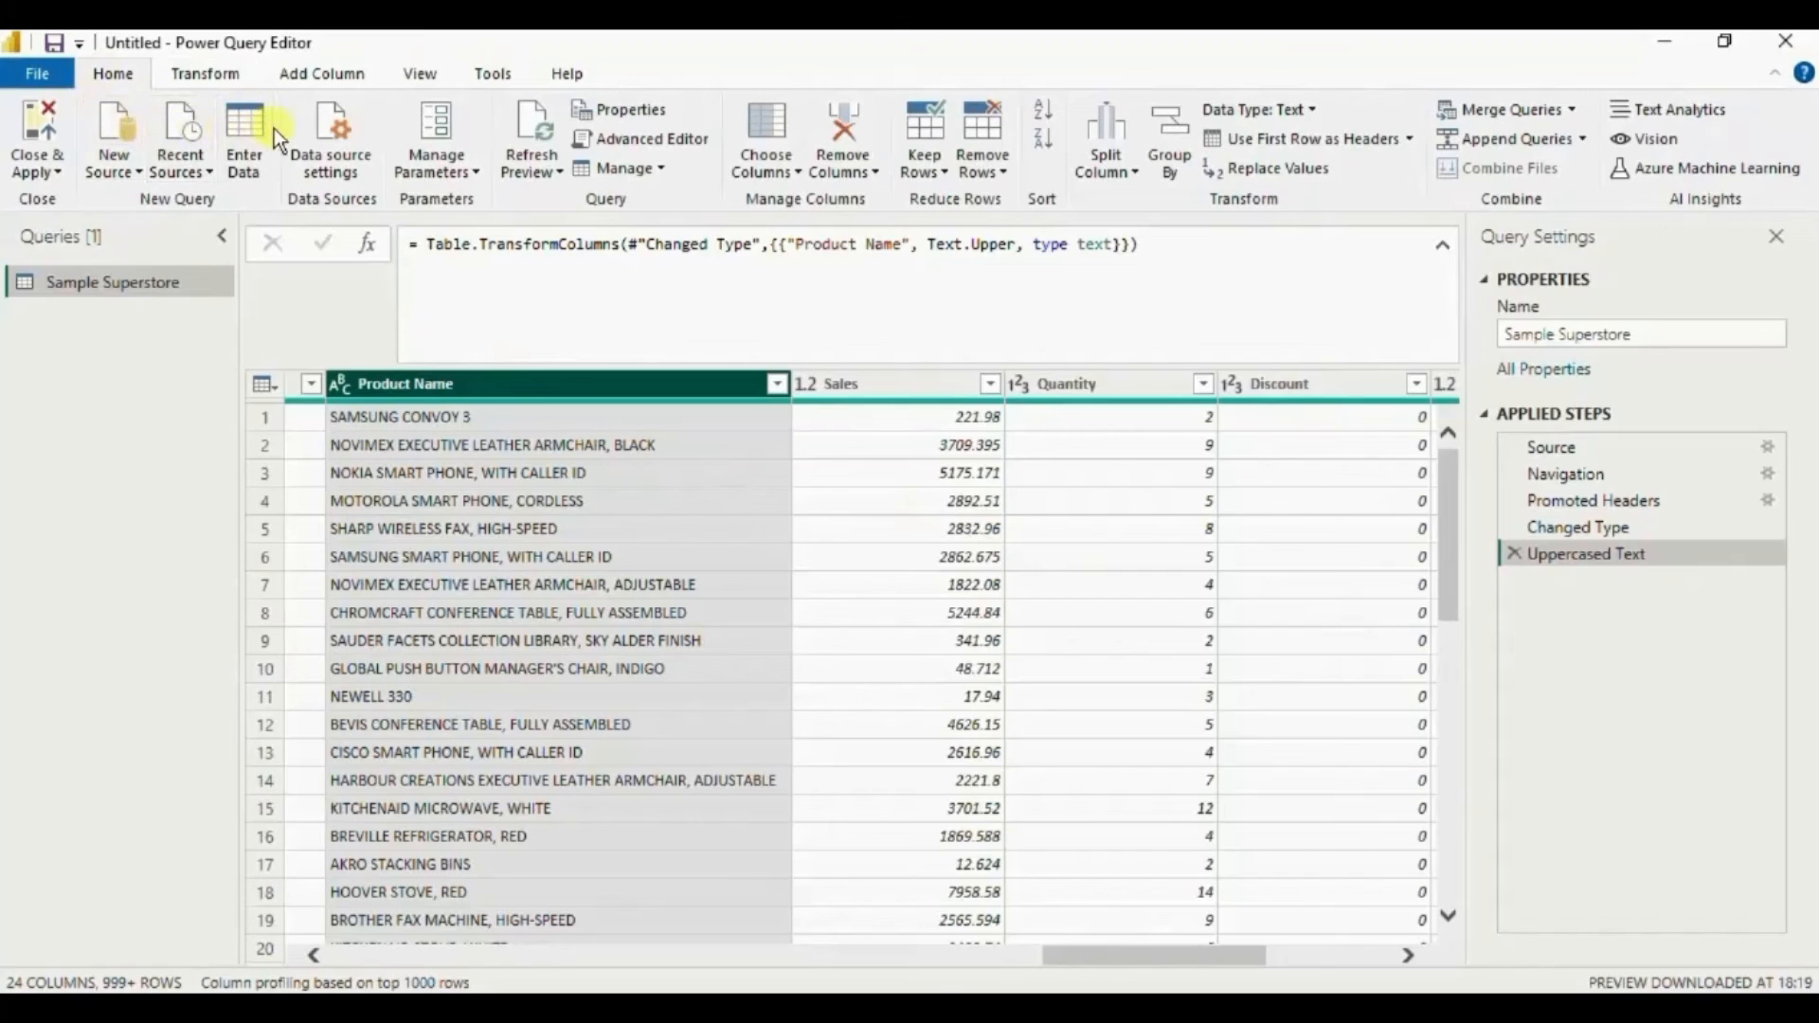
click(554, 173)
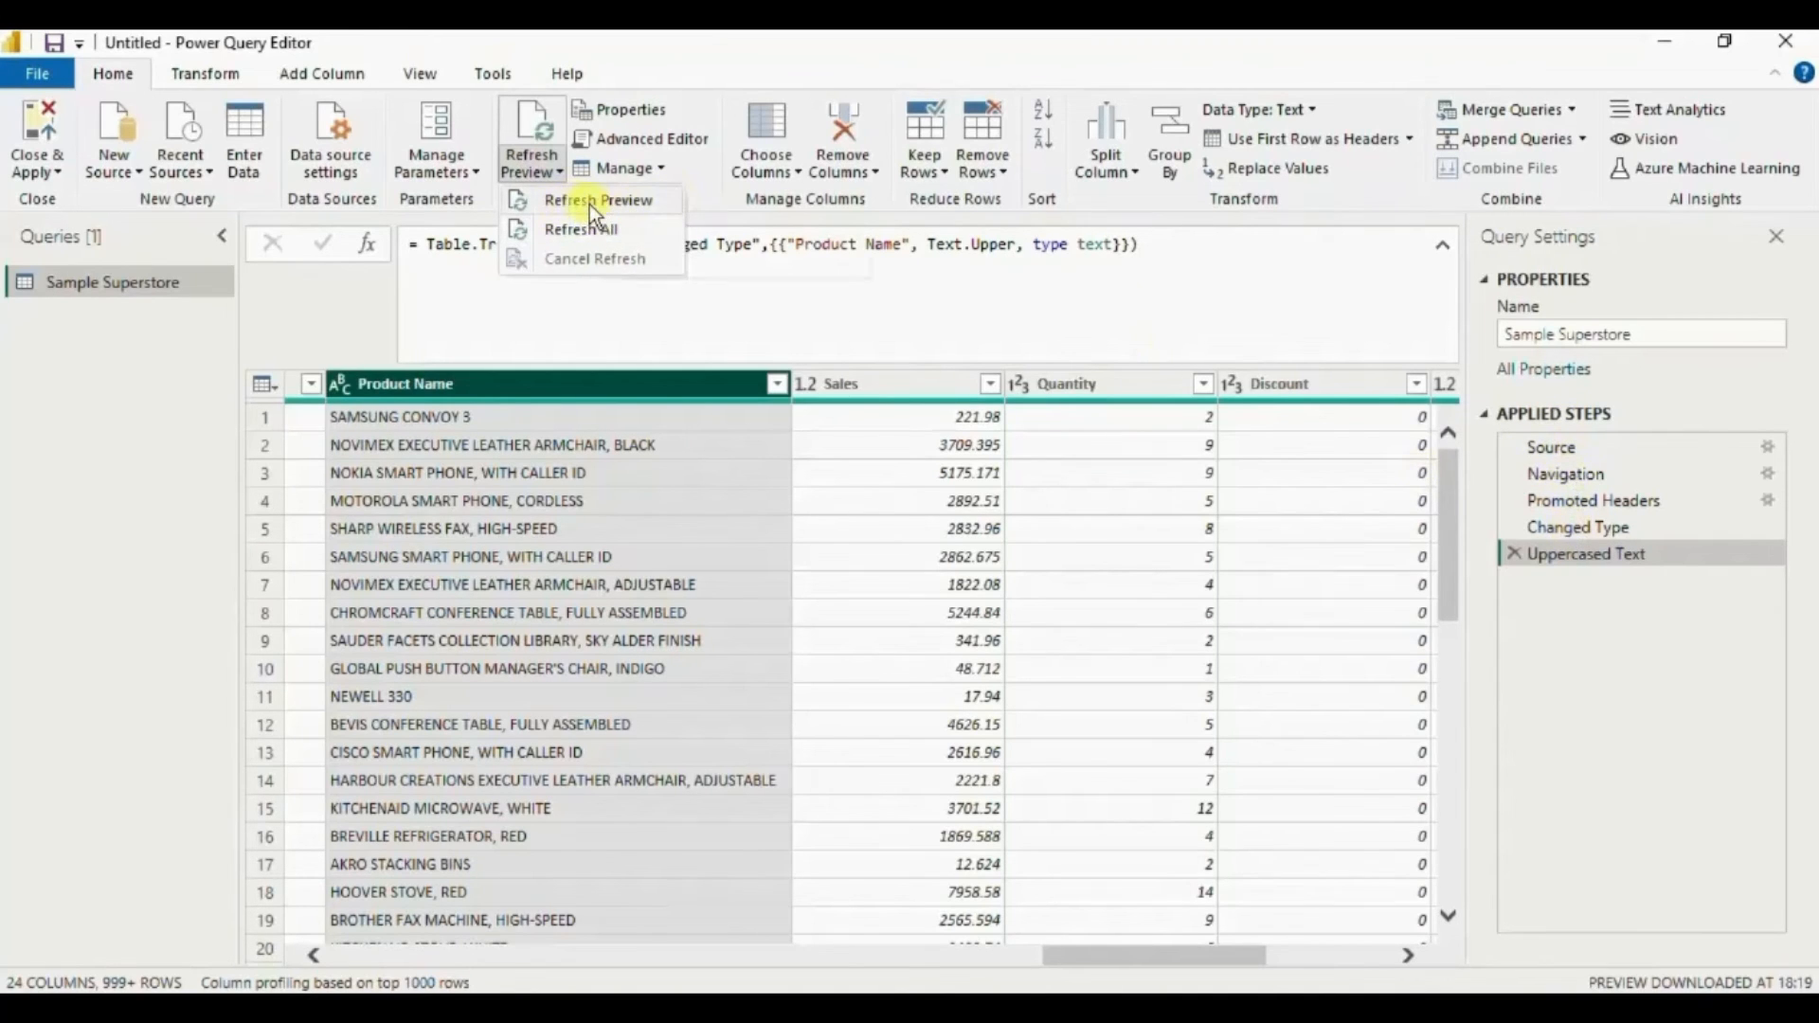
click(500, 346)
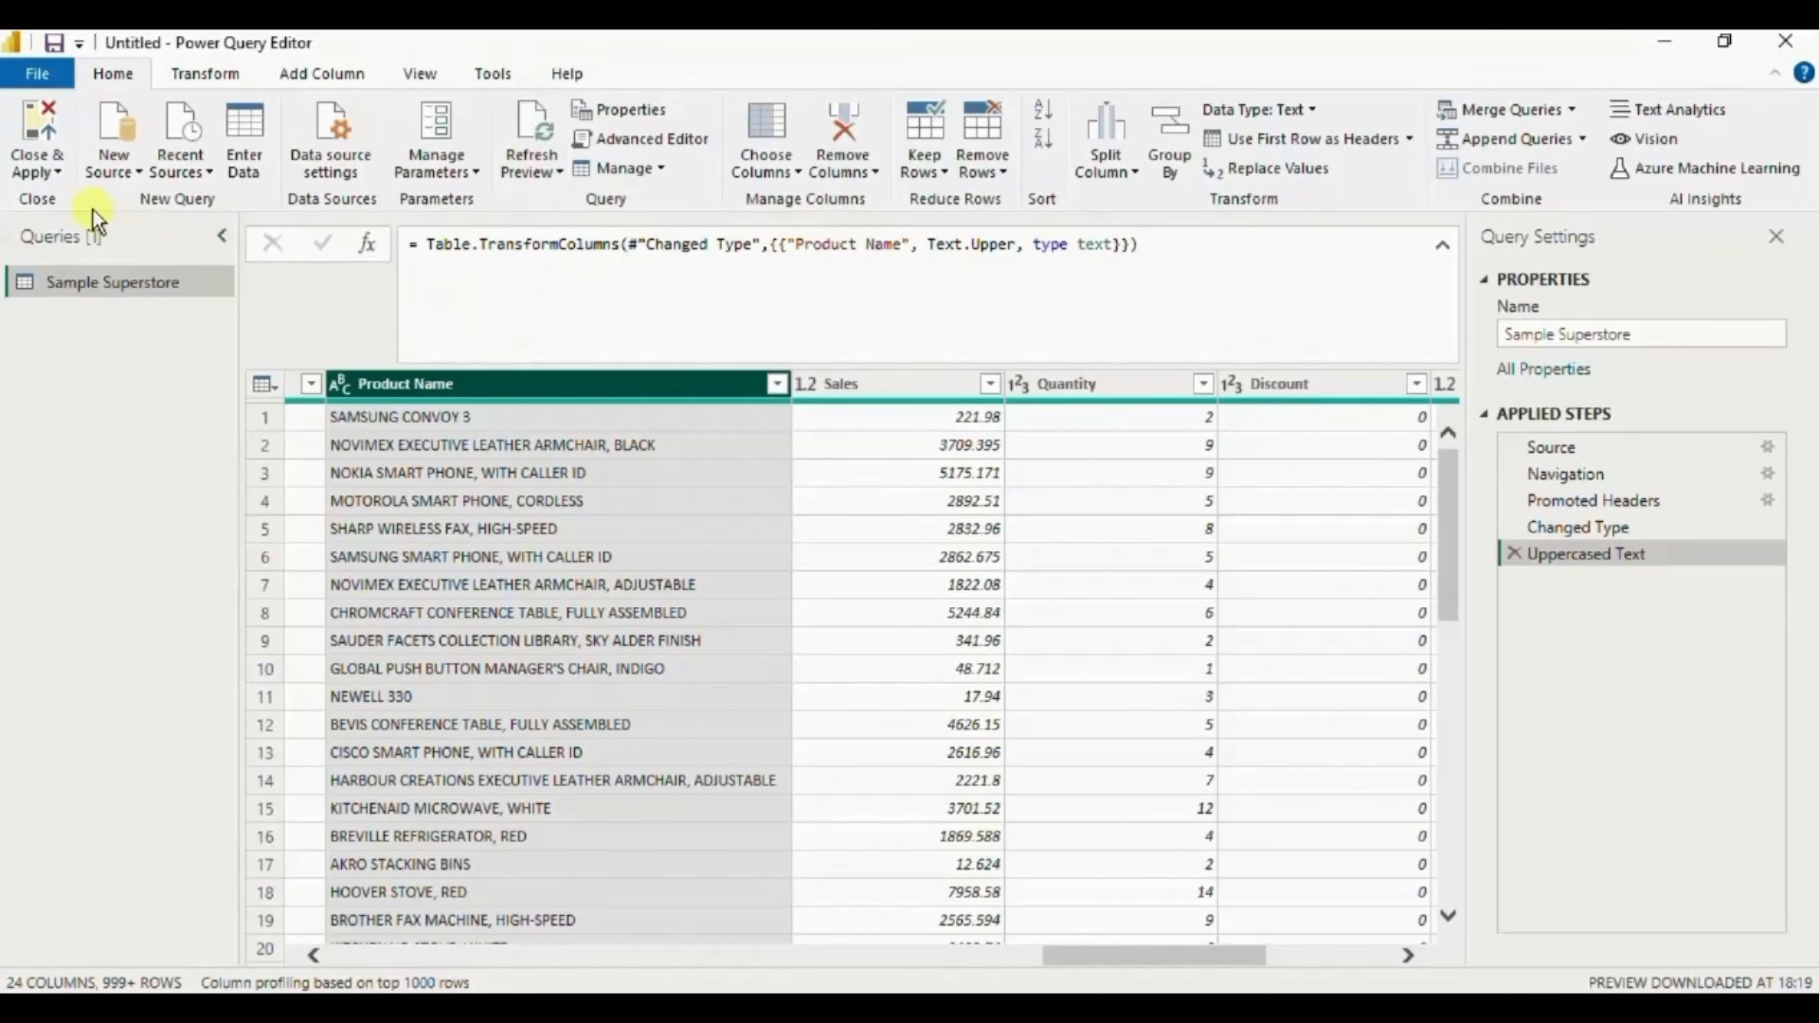
click(57, 168)
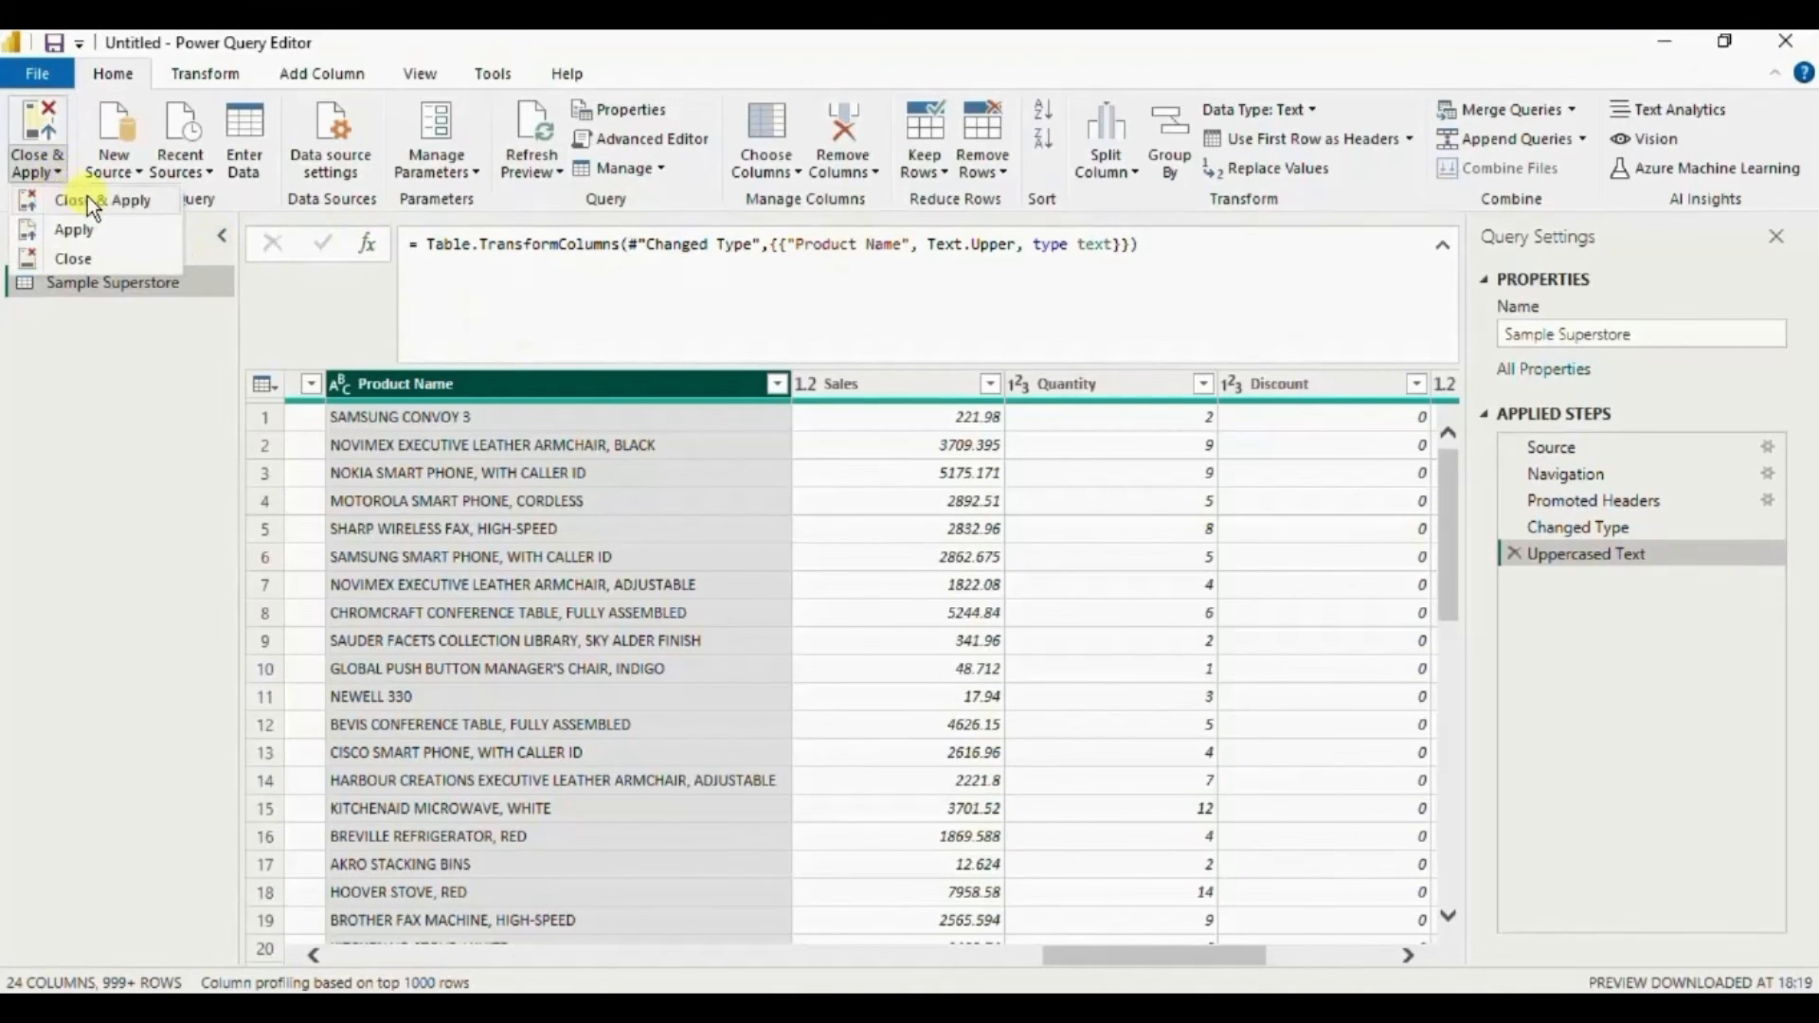
click(111, 203)
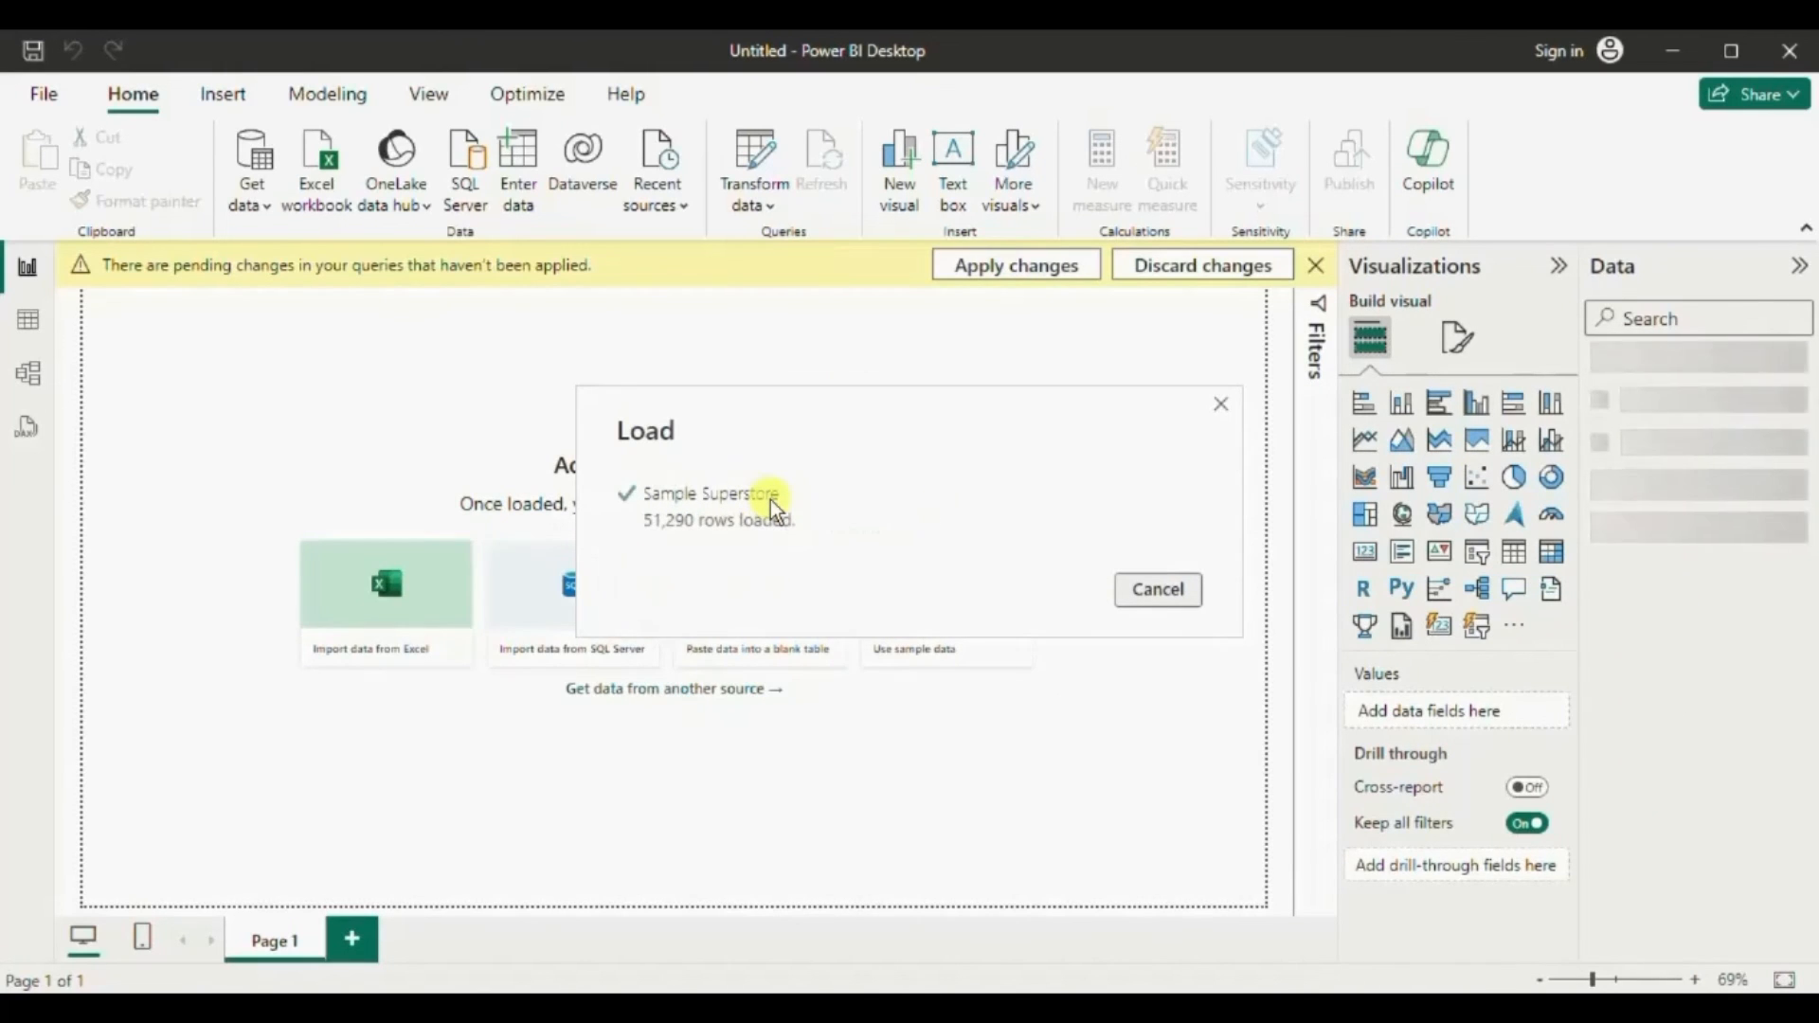
Save the report as a .pbix file named Power bi Tutorial.
click(42, 93)
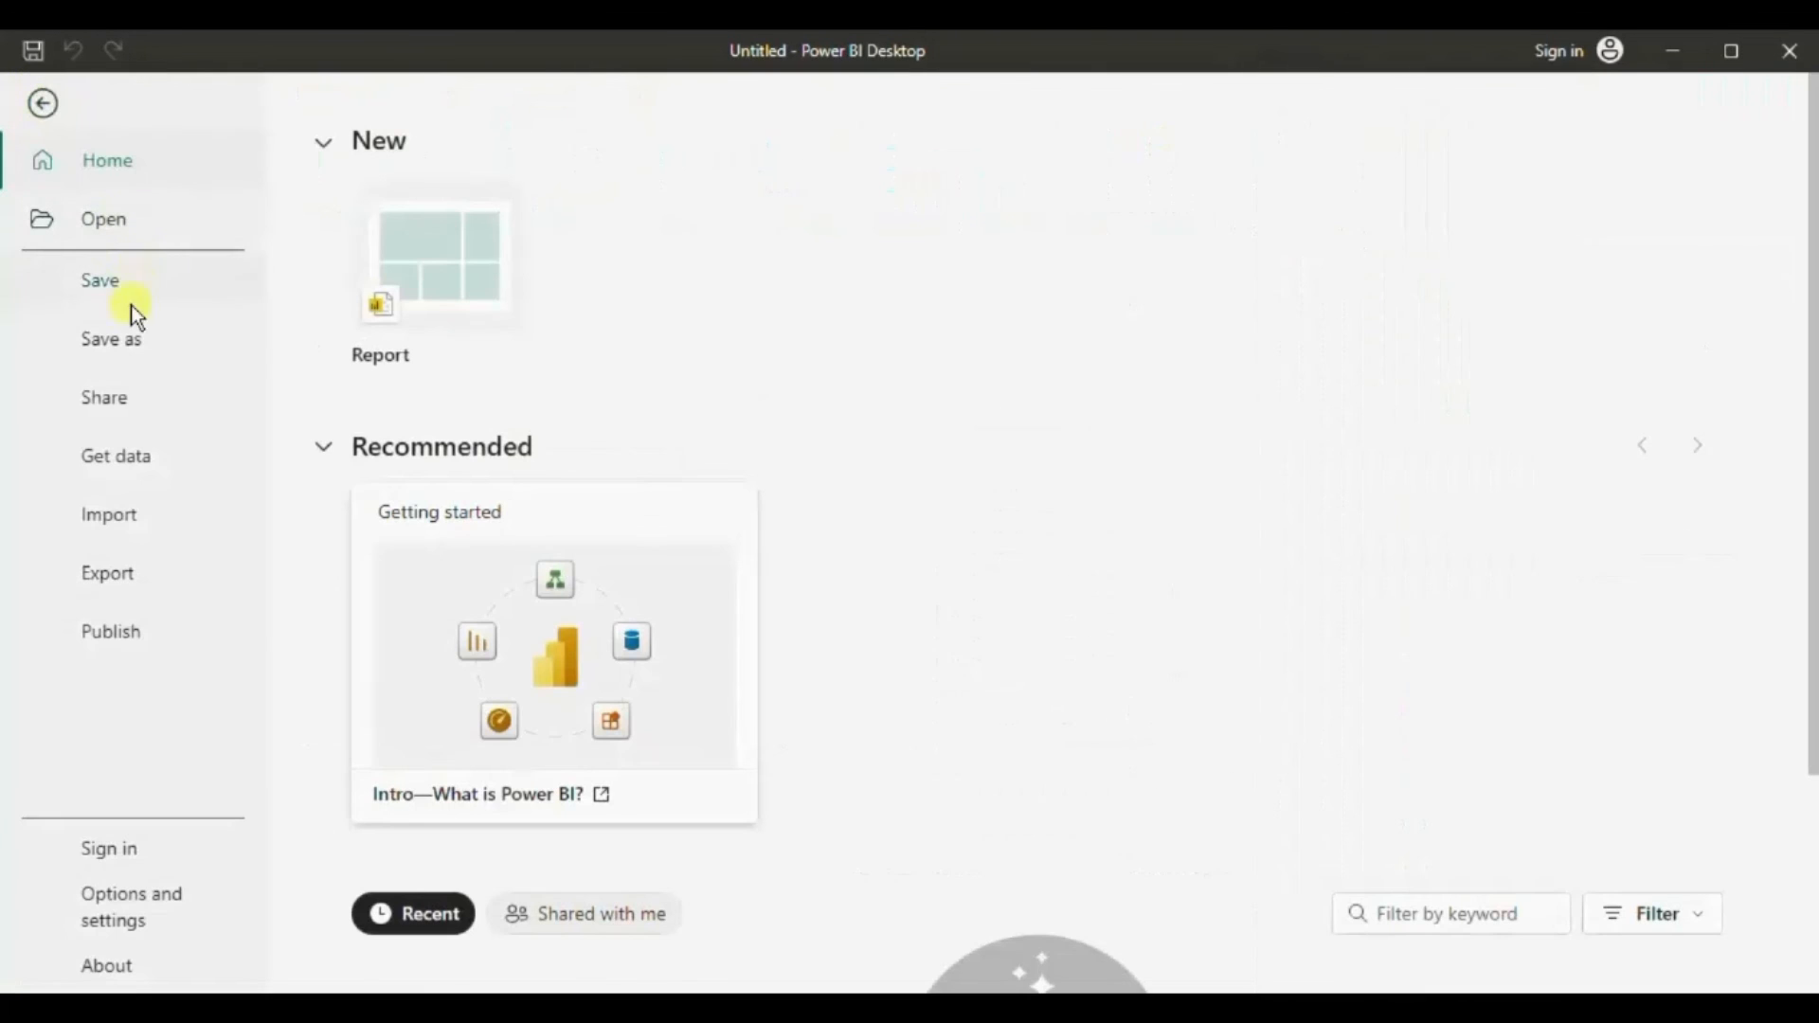
click(162, 338)
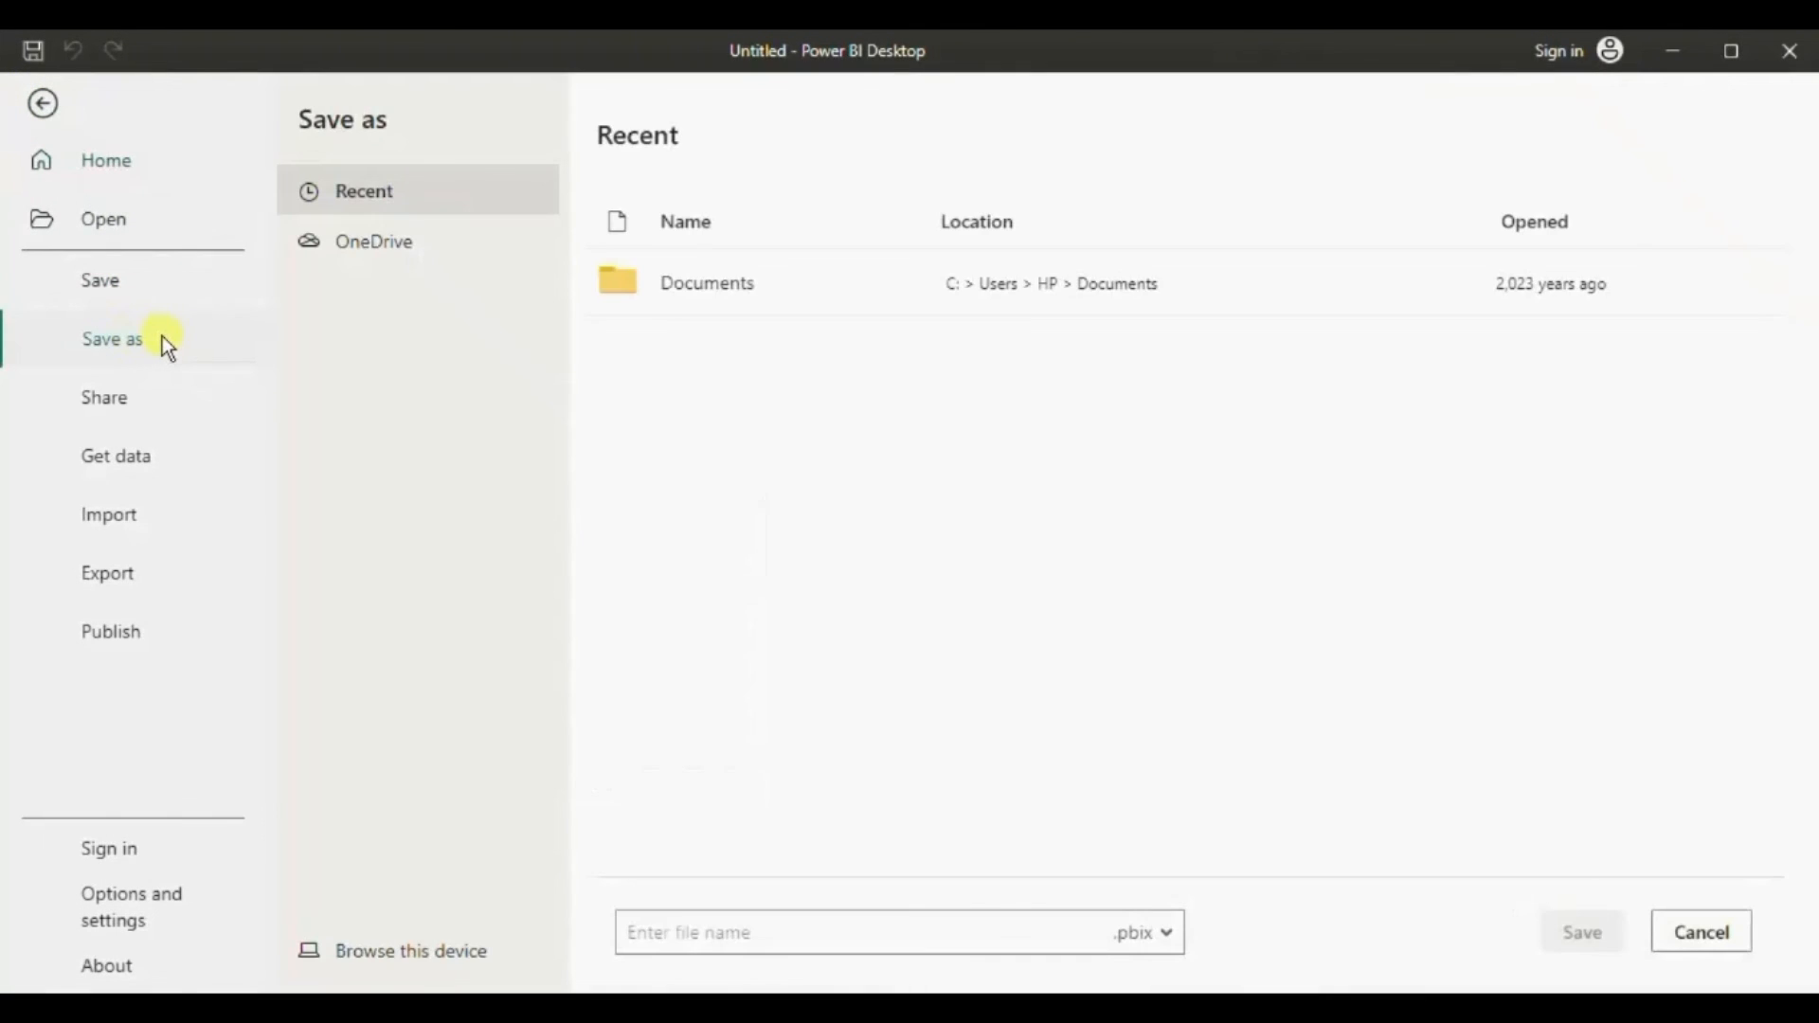
click(702, 938)
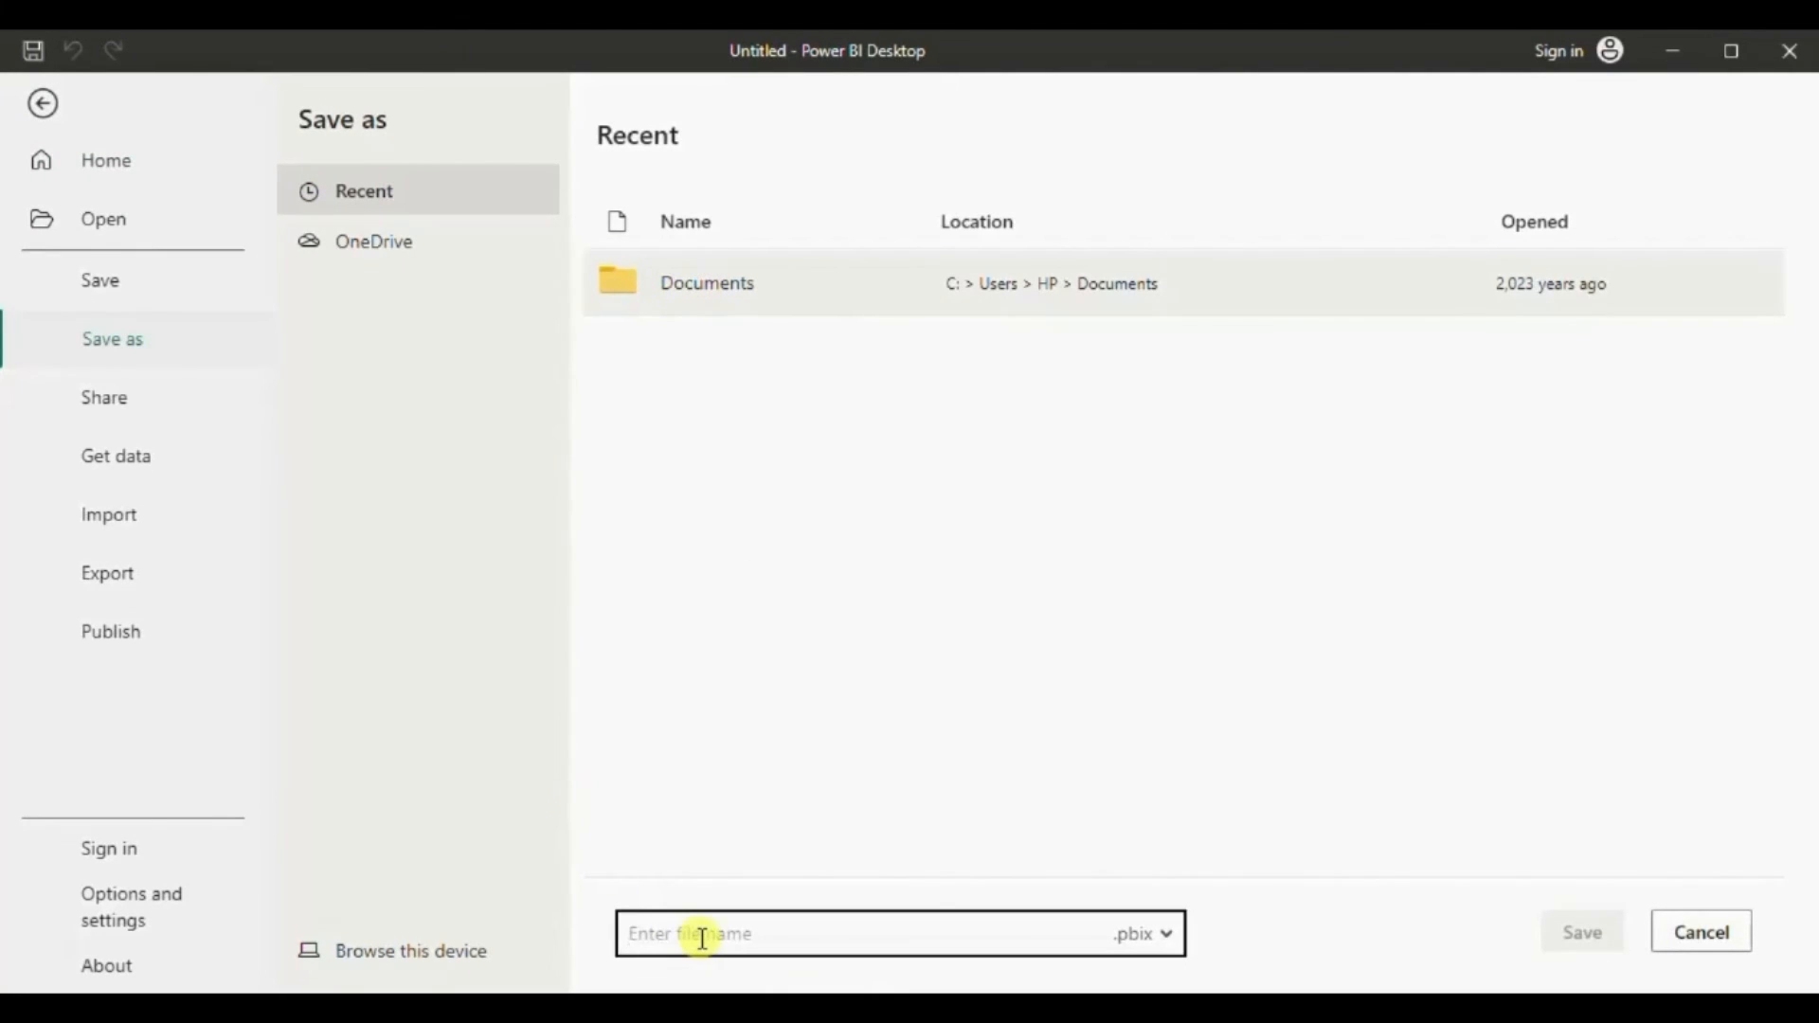
text(Power bi)
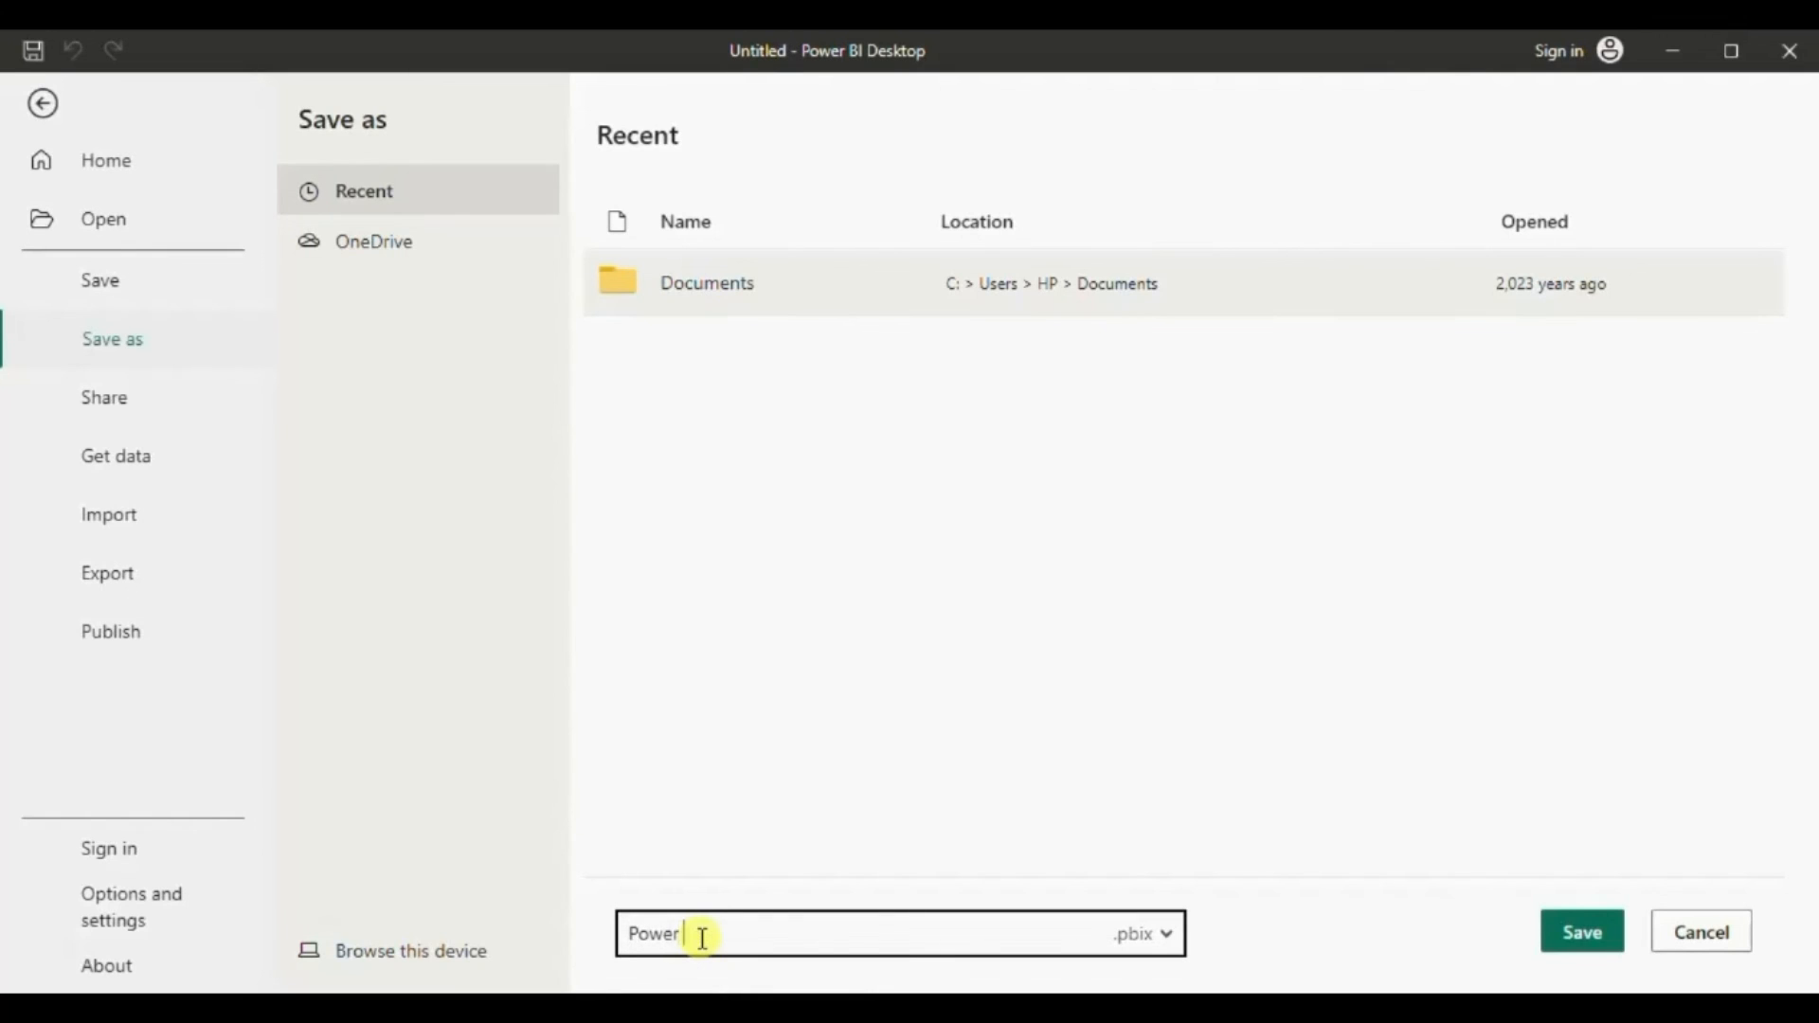
text( Tutorial)
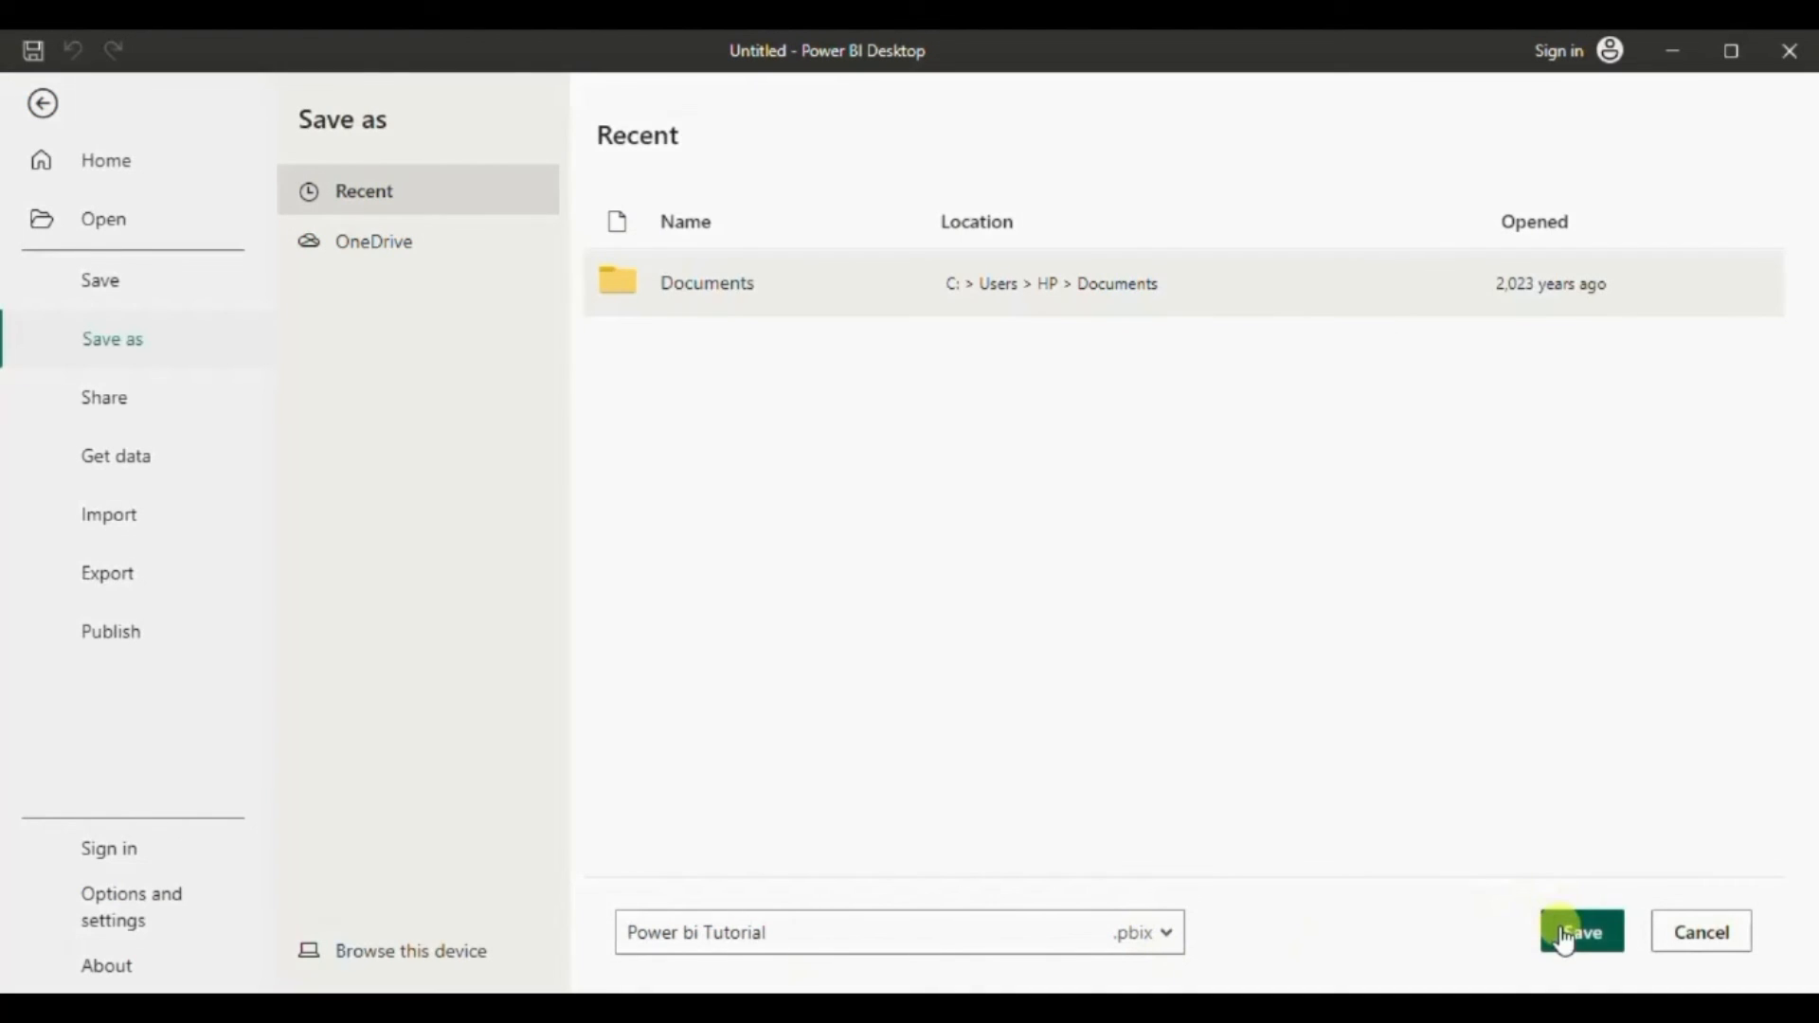
click(1564, 938)
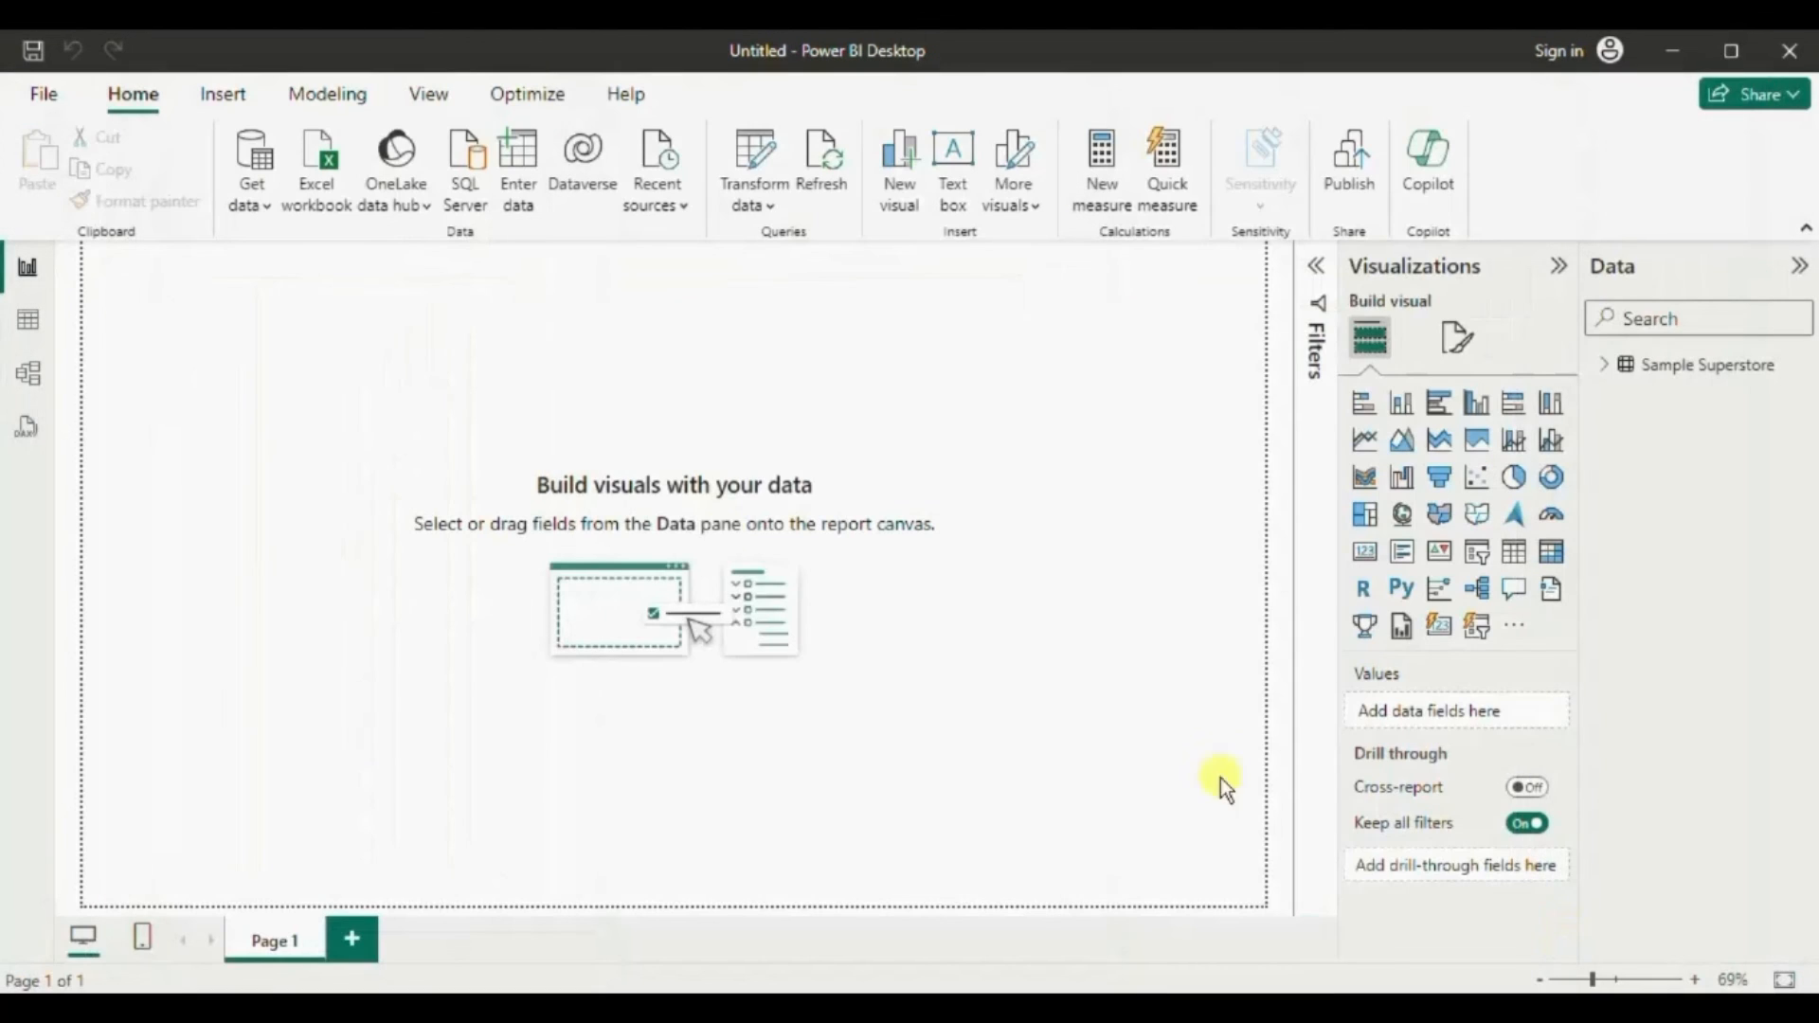